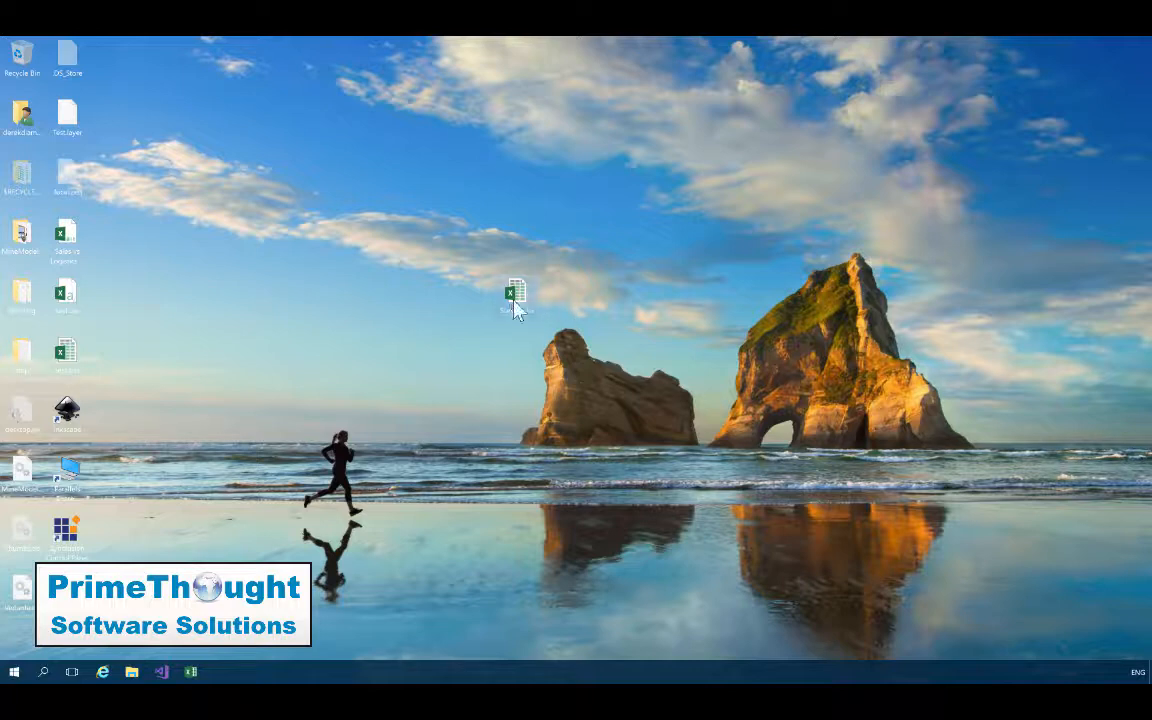
Open the Survey.xlsx workbook from the desktop and look across the survey columns of the Data sheet.
double_click(514, 298)
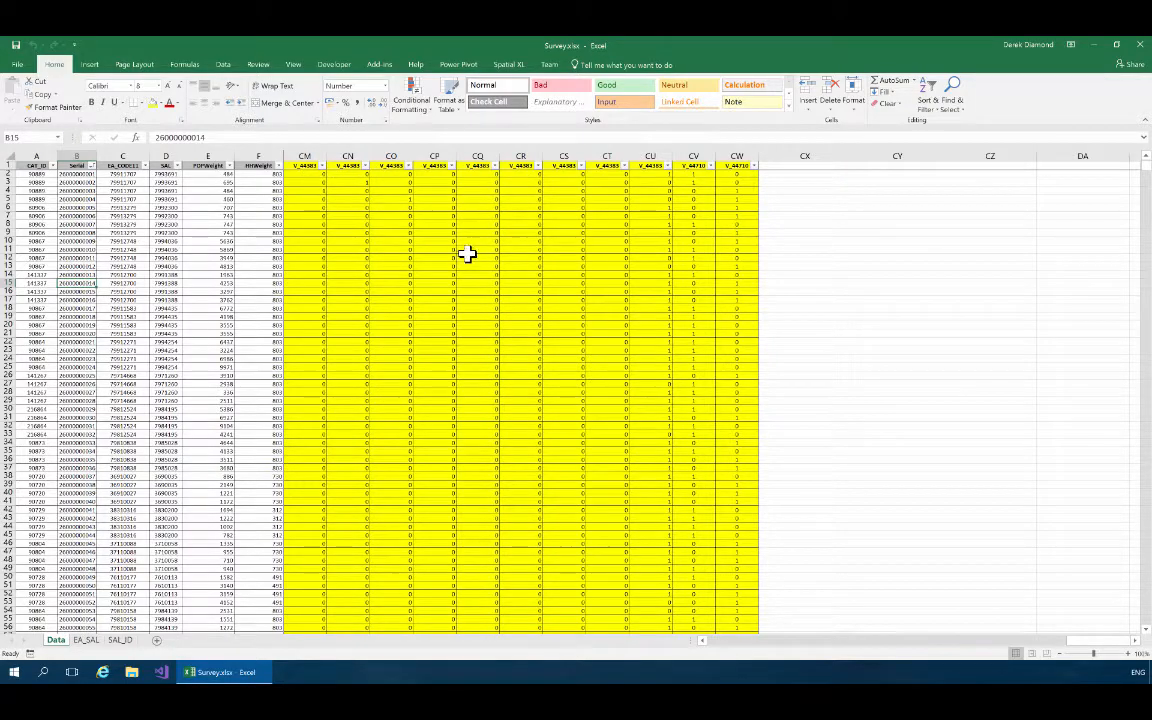
scroll(466, 252, "left", 15)
scroll(468, 254, "left", 5)
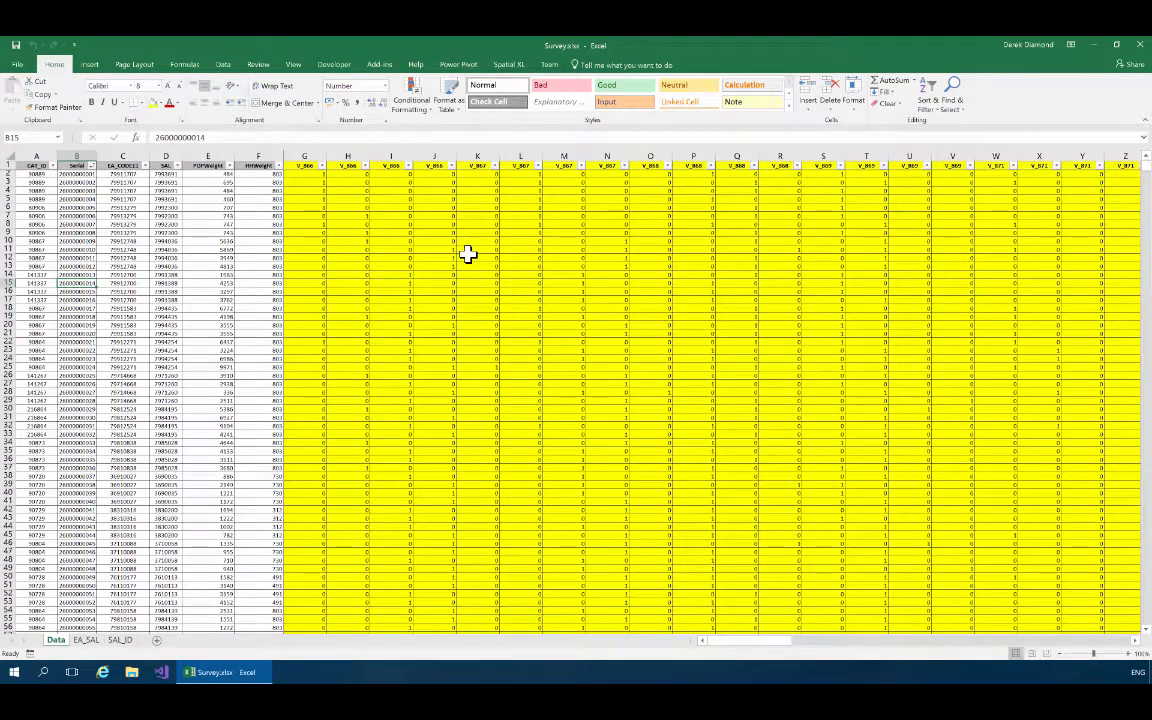
scroll(468, 254, "right", 10)
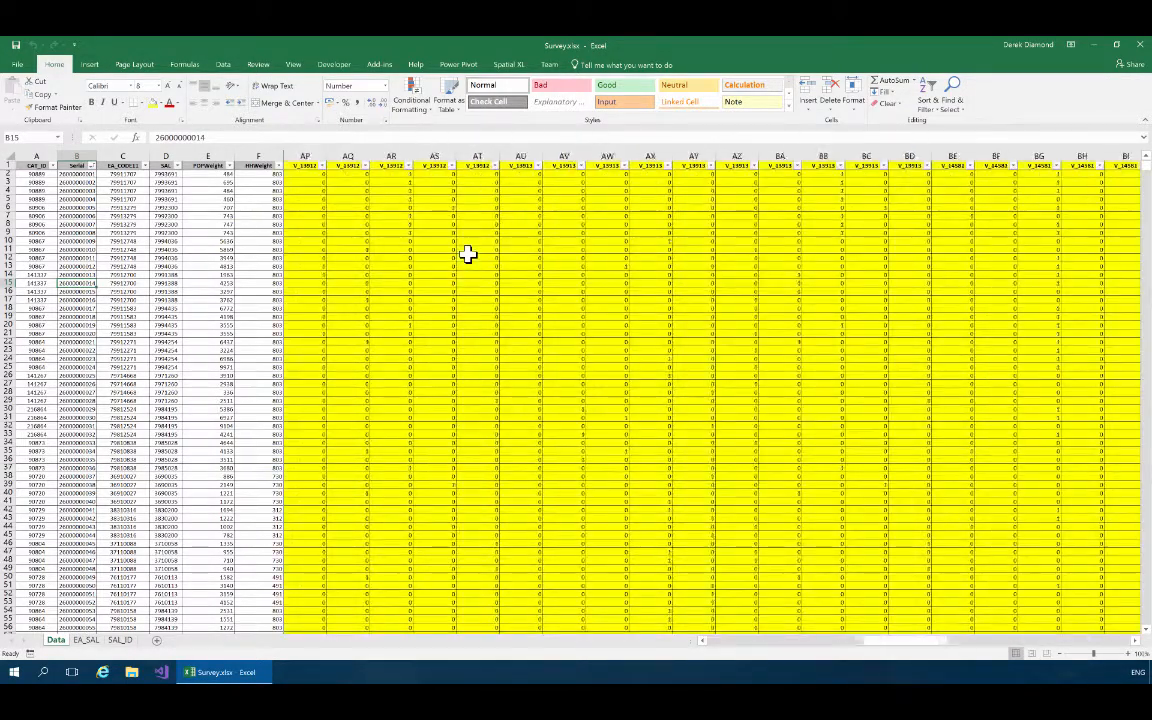
scroll(468, 254, "left", 10)
scroll(468, 254, "right", 10)
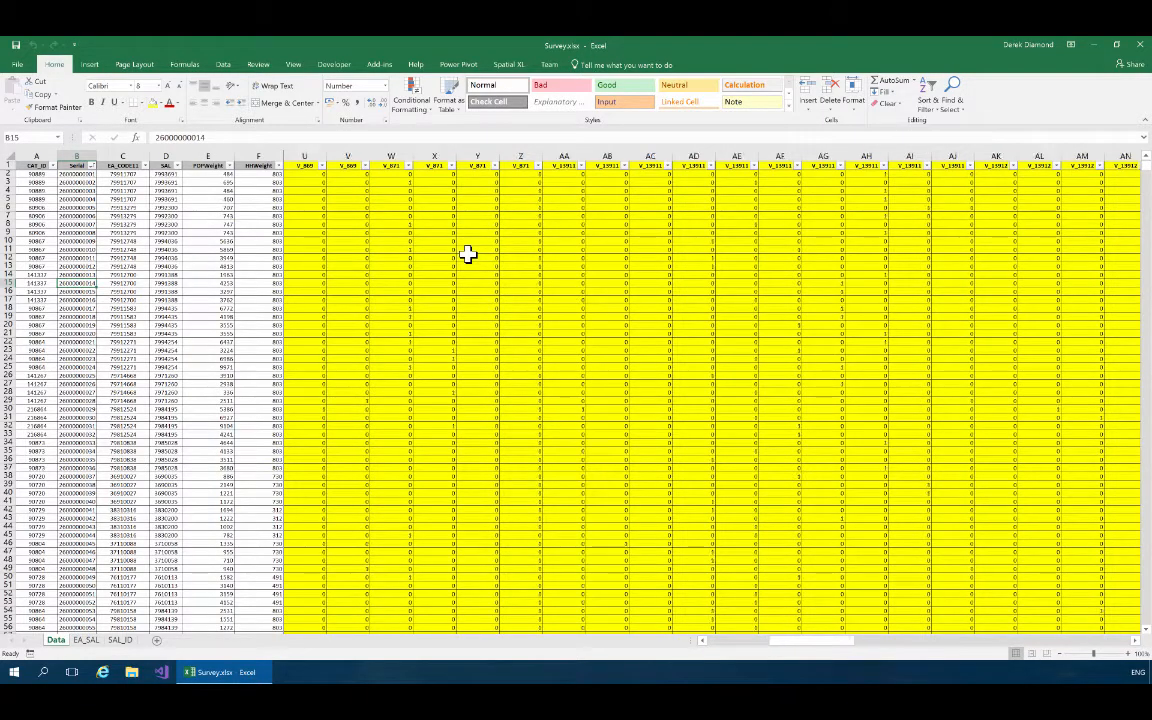
scroll(468, 254, "left", 10)
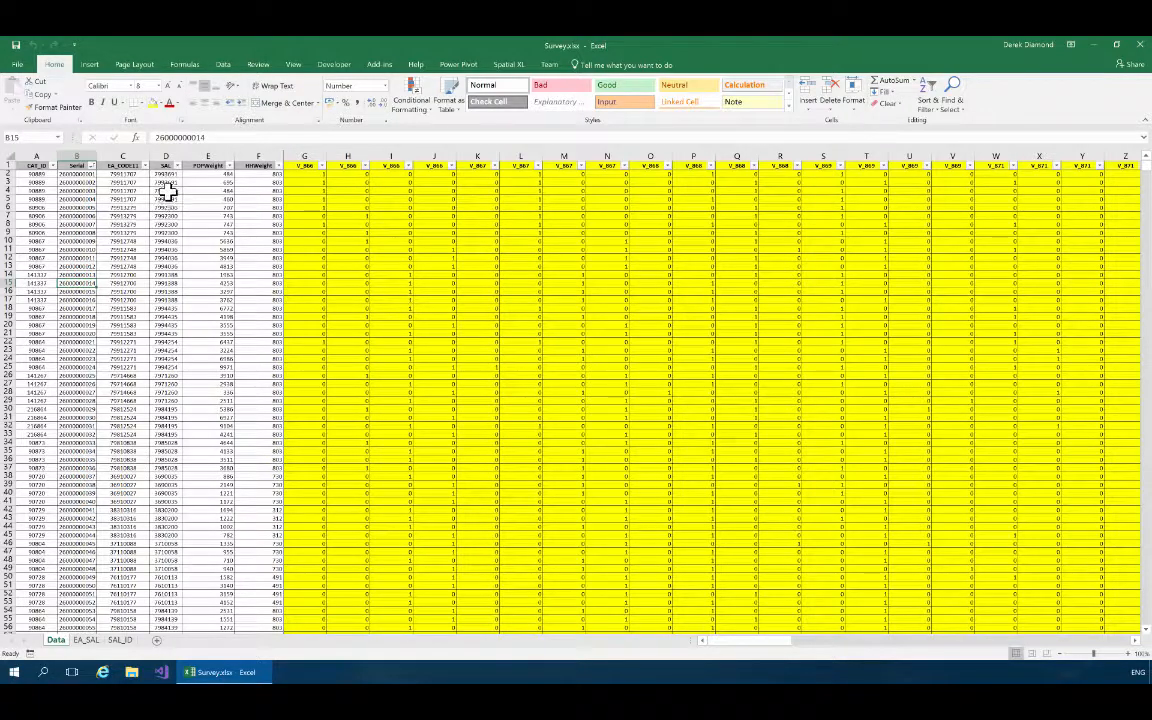
Examine the enumeration area codes in the first rows of the EA_CODE11 column.
left_click(118, 173)
left_click(118, 189)
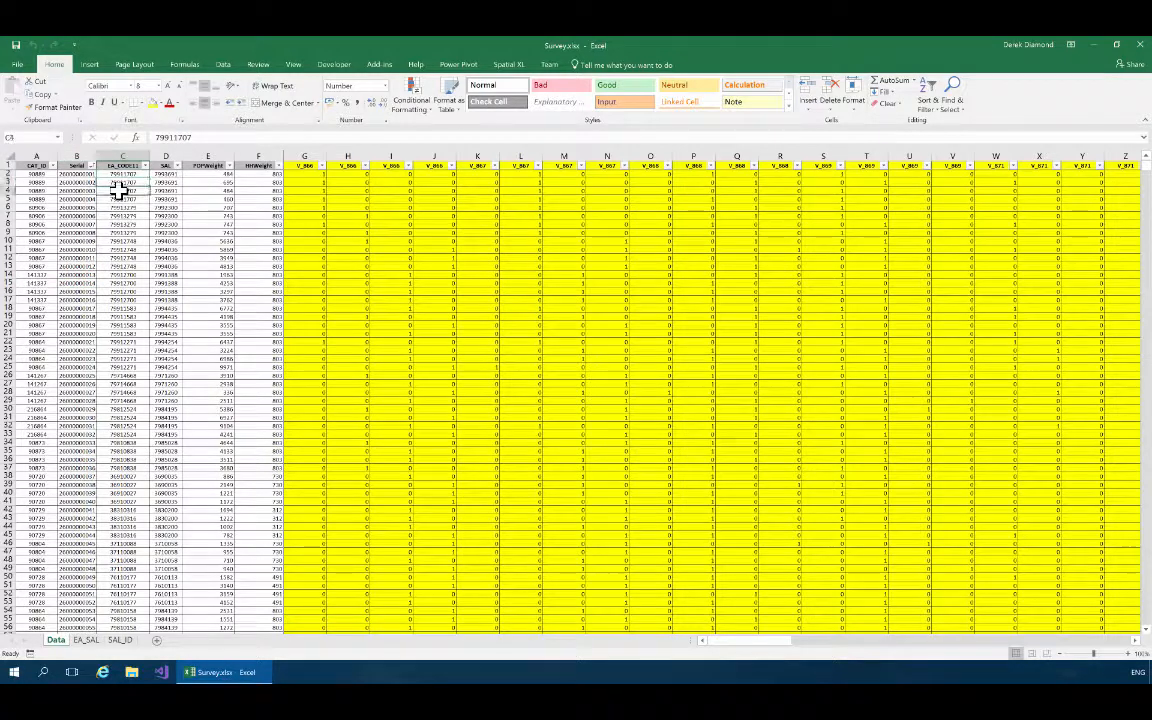
left_click(118, 198)
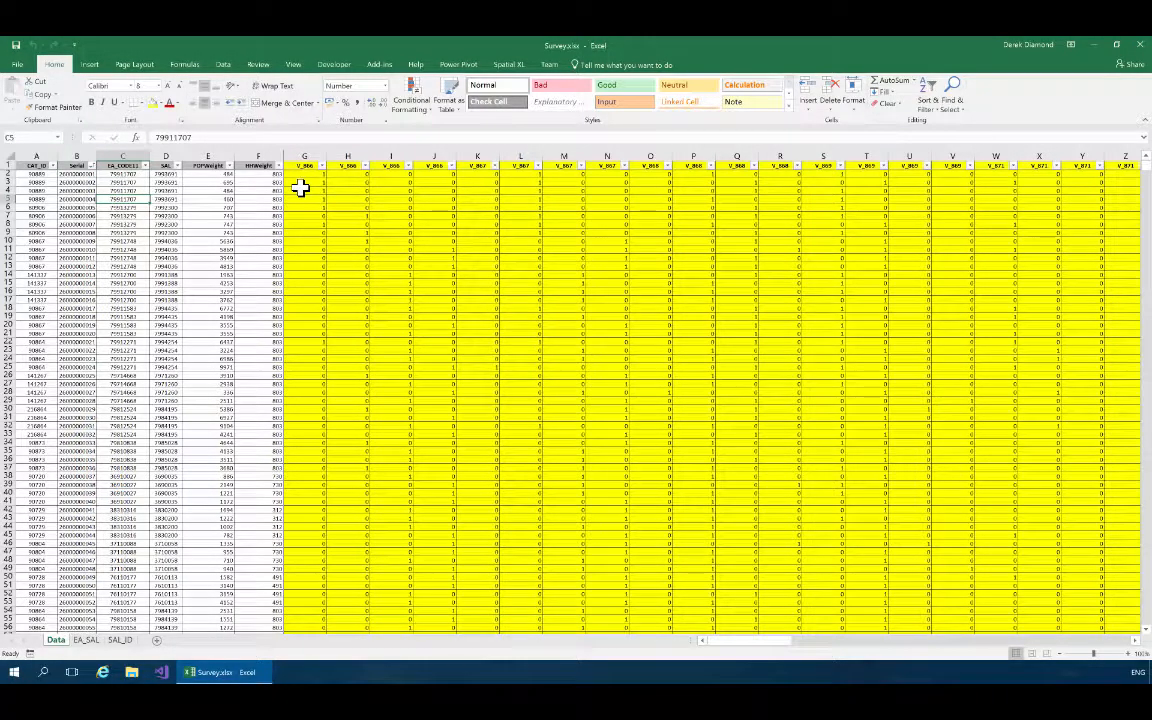
left_click(123, 174)
left_click(126, 183)
left_click(125, 192)
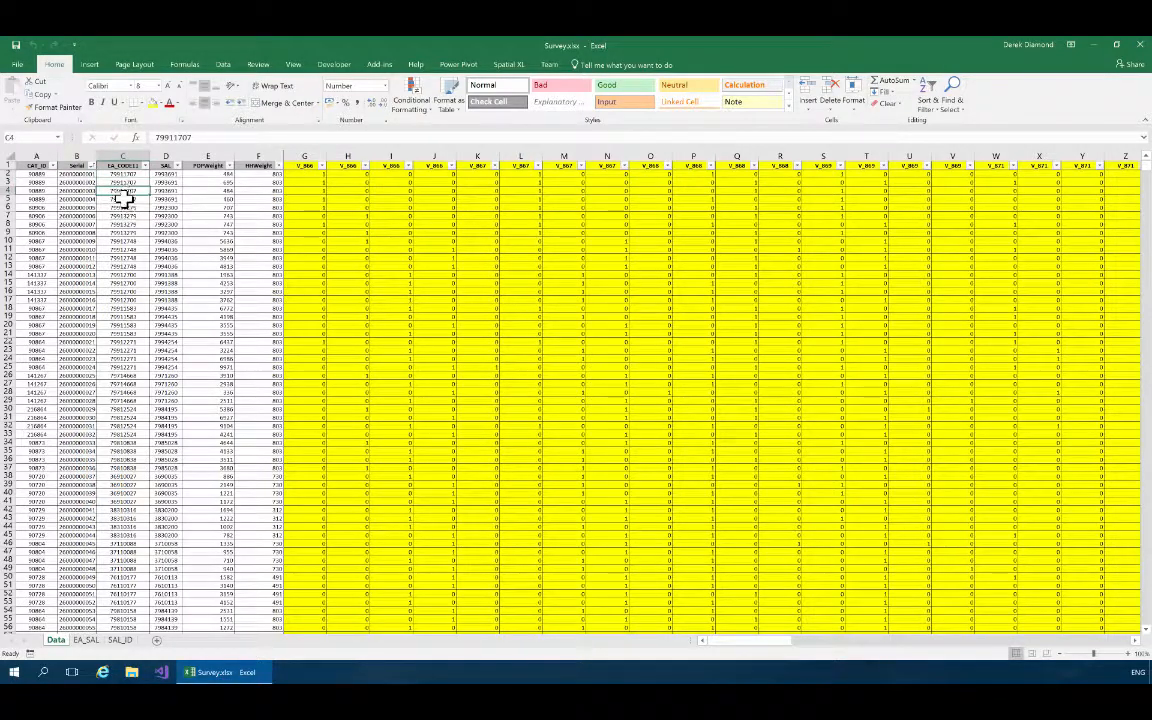
left_click(124, 199)
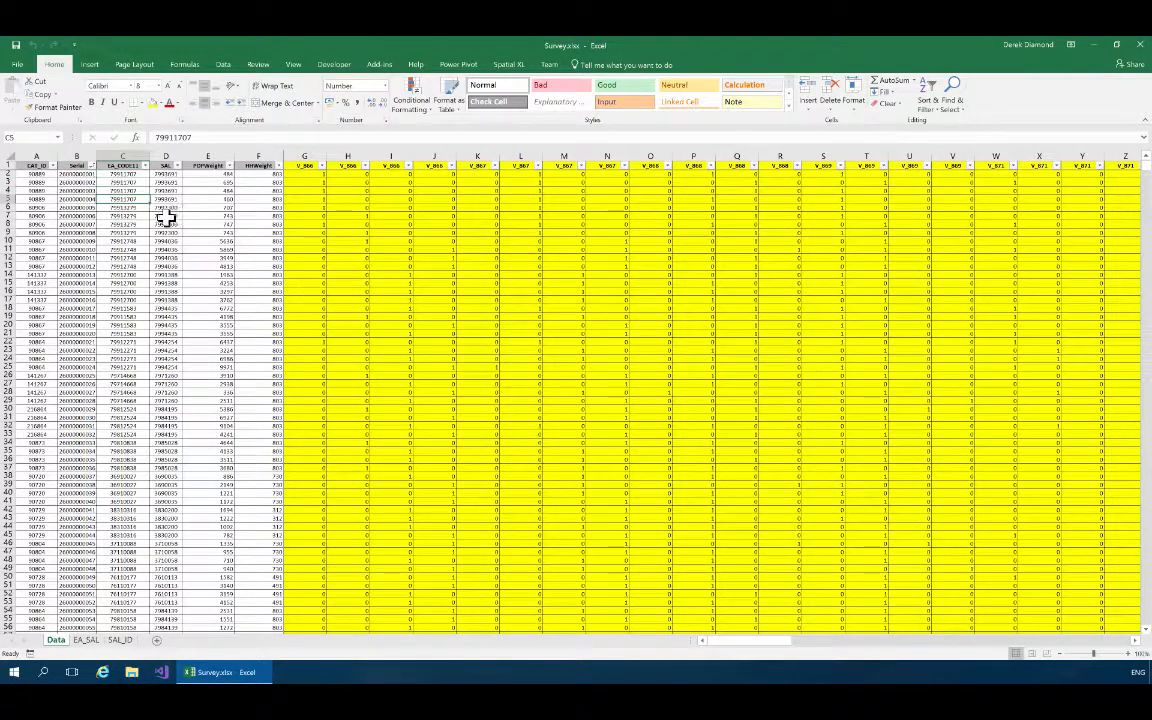
Delete the SAL column from the Data sheet.
left_click(163, 155)
right_click(165, 157)
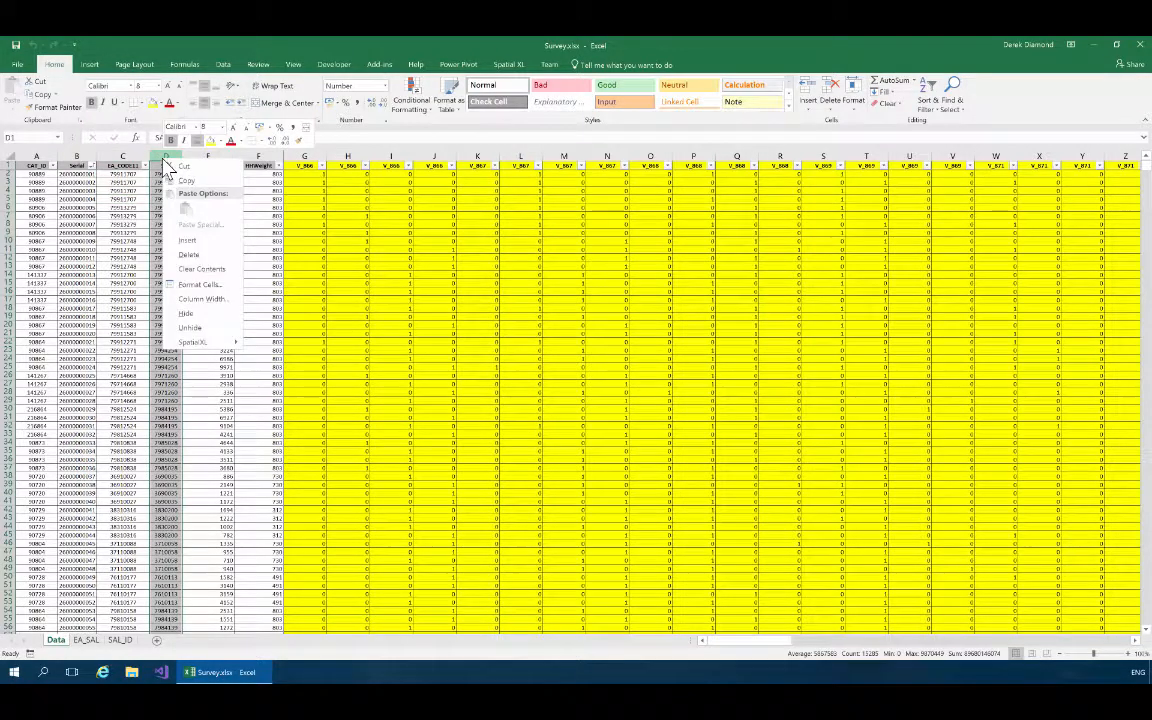
left_click(192, 256)
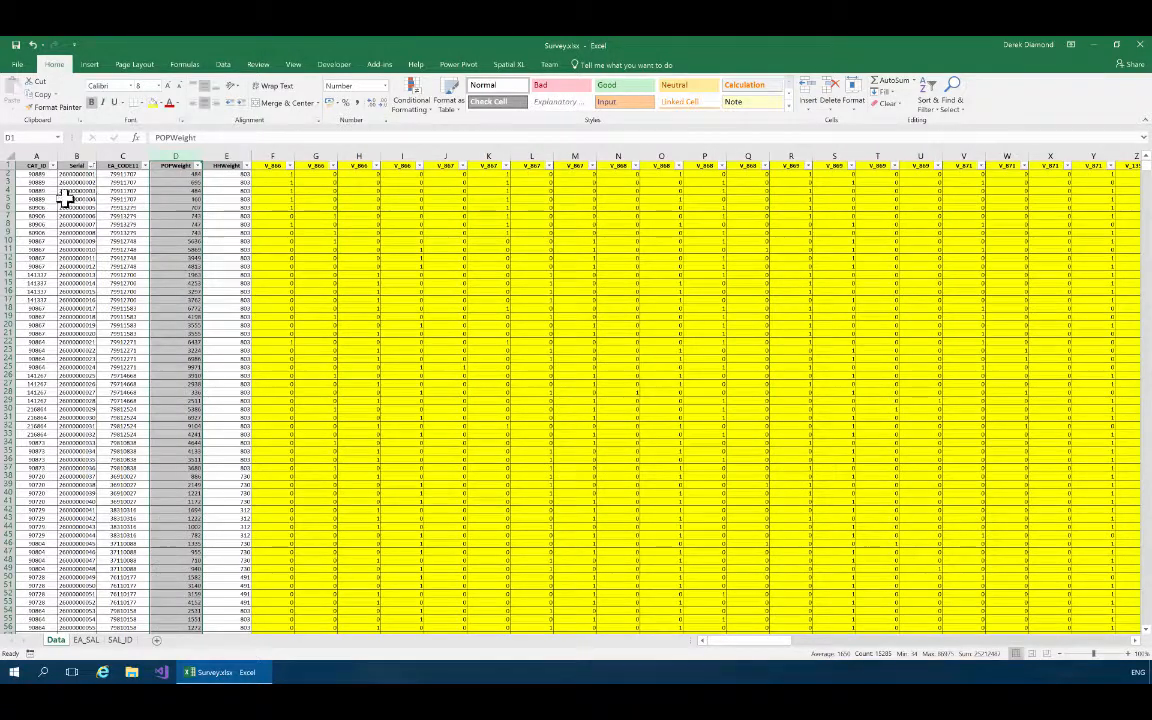
left_click(118, 184)
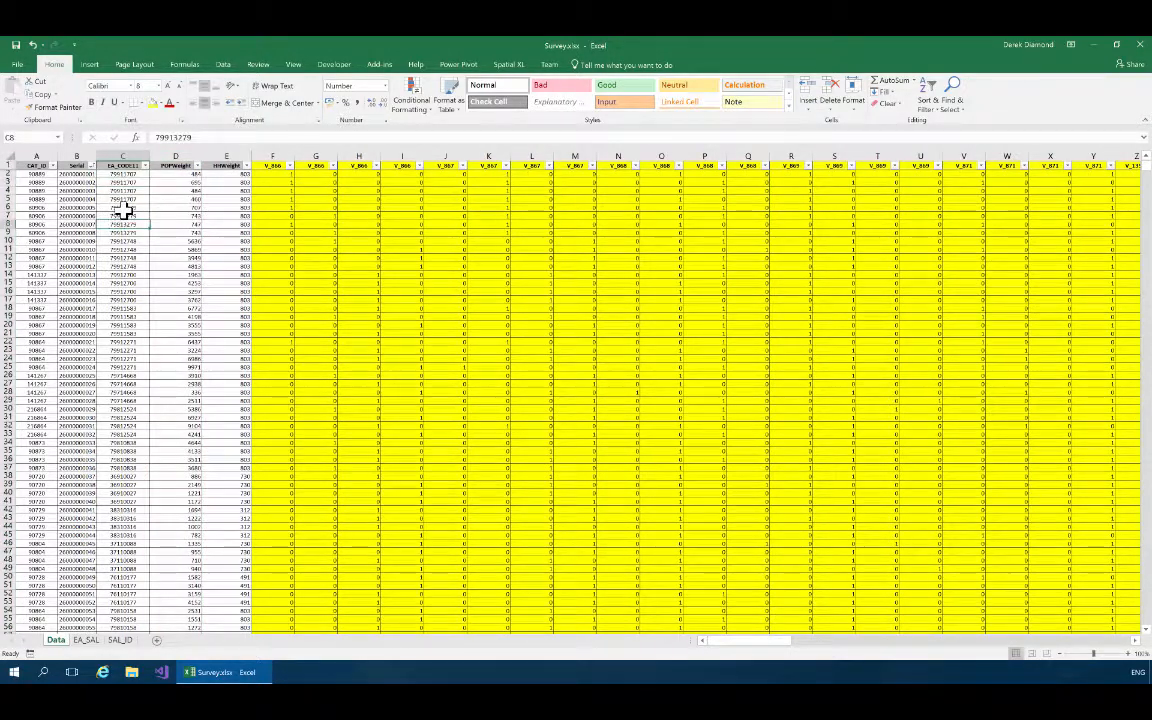
left_click(120, 207)
left_click(119, 240)
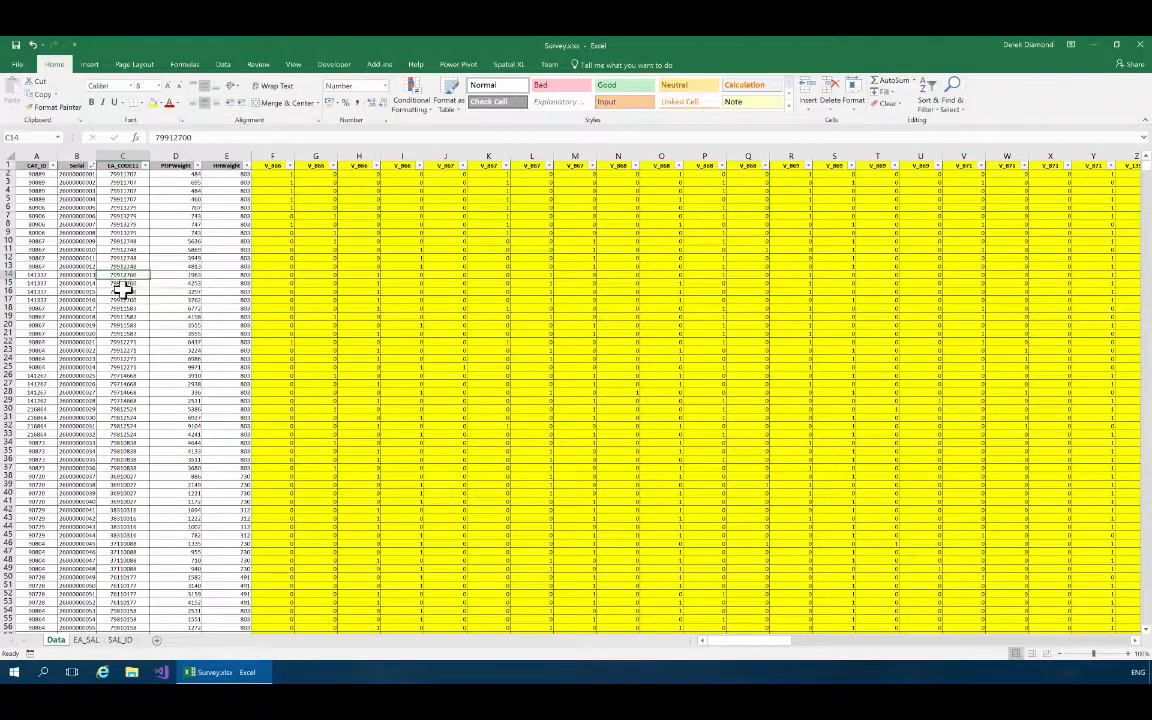
left_click(125, 215)
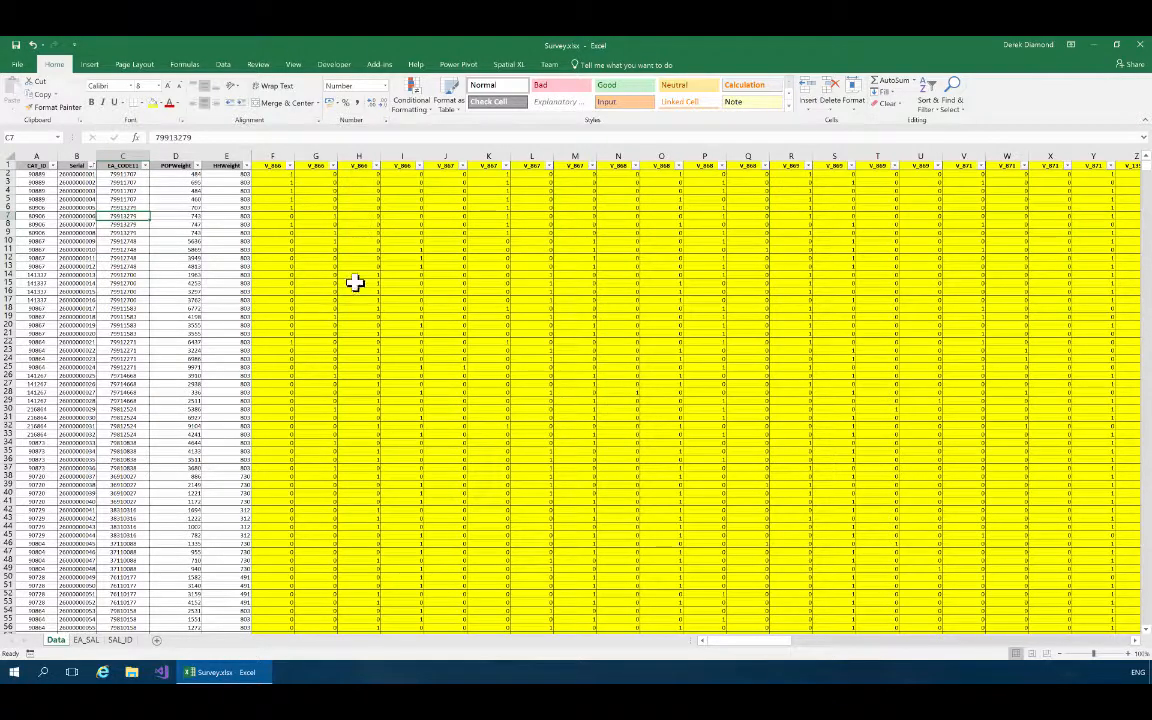
Show the SpatialXL map pane beside the worksheet and widen its Layers list.
left_click(509, 65)
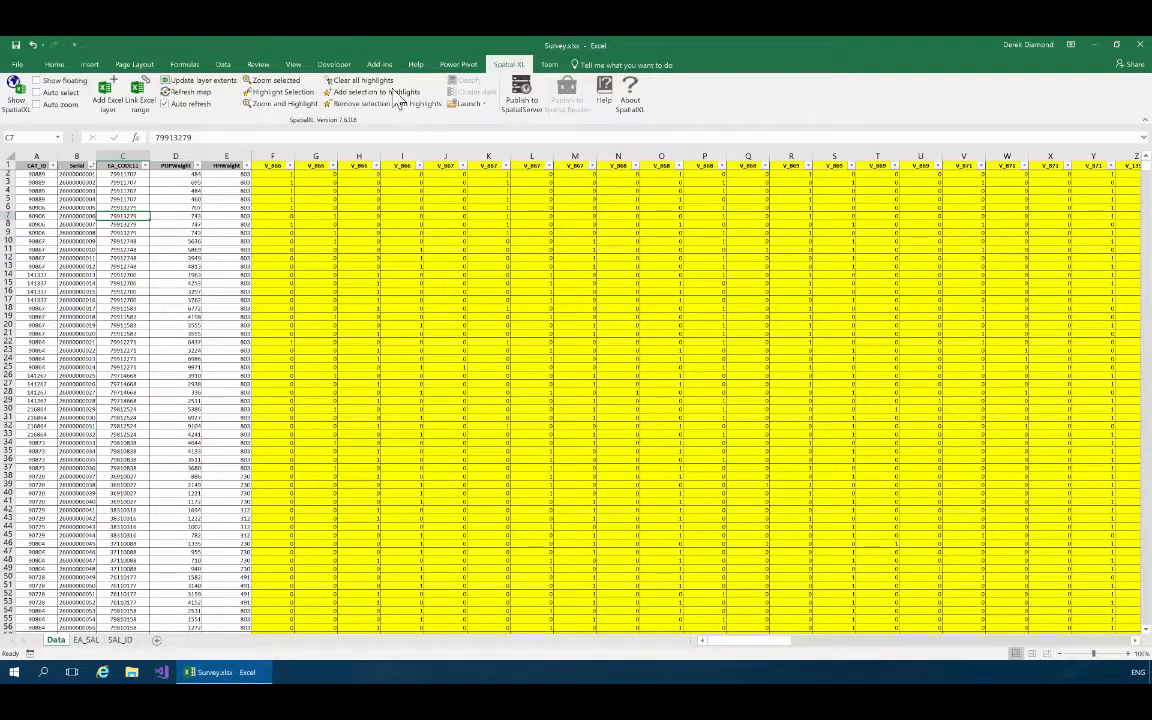
left_click(24, 100)
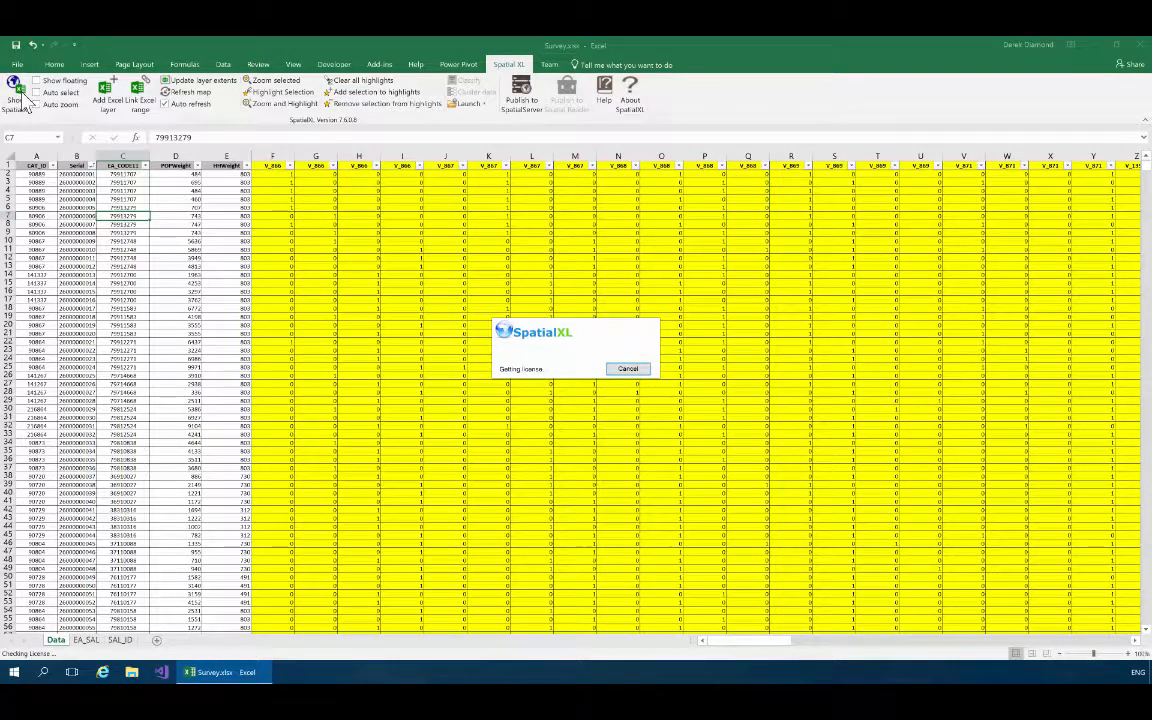
left_click_drag(1084, 280, 990, 280)
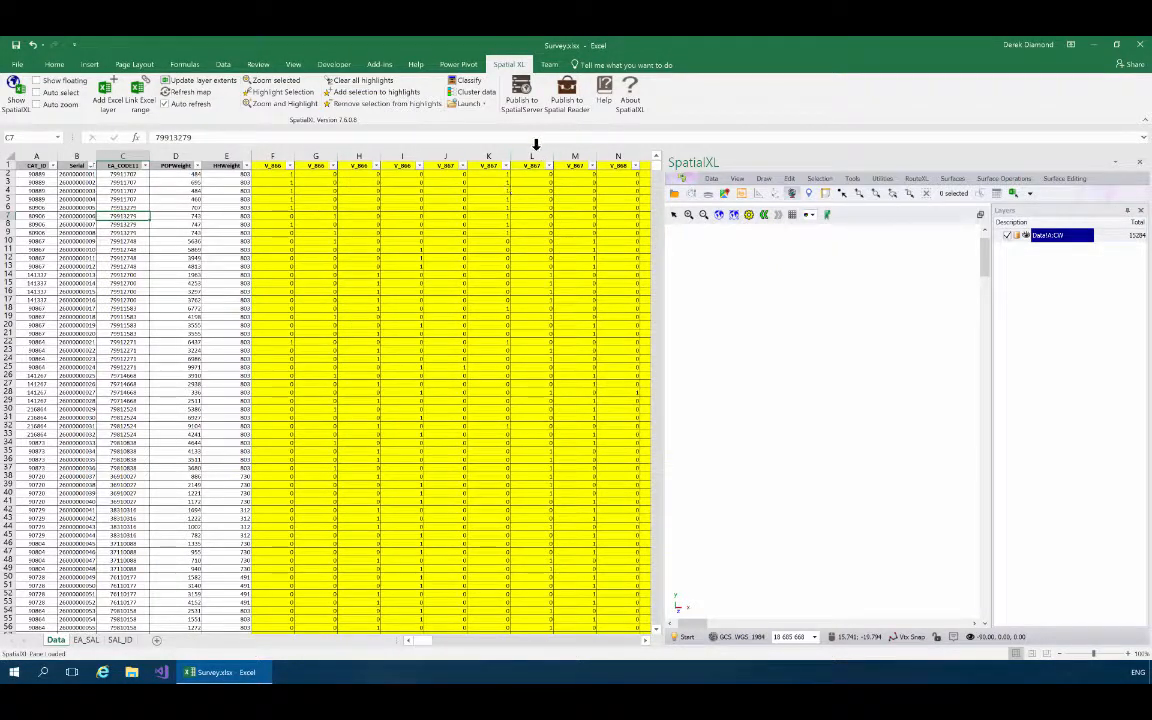
Start a Join Layers operation on the Data!A:CW layer, using the shapefile SA Enumeration areas 2011 SAL.shp as the source.
left_click(853, 180)
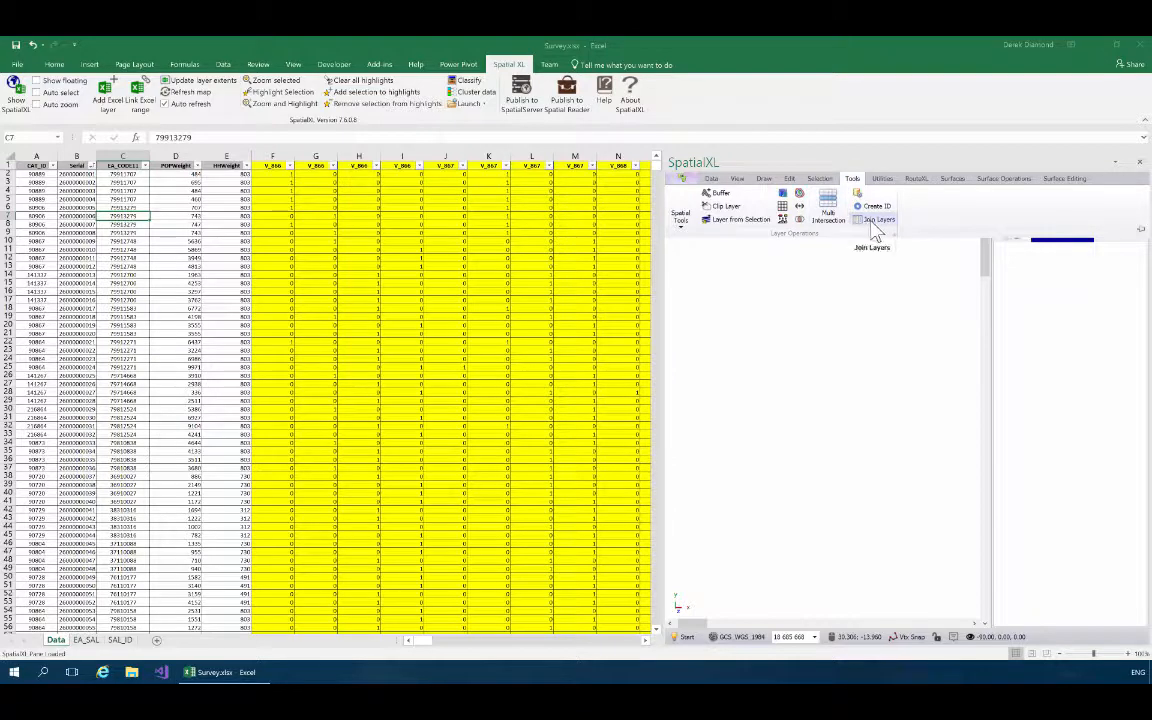
left_click(876, 221)
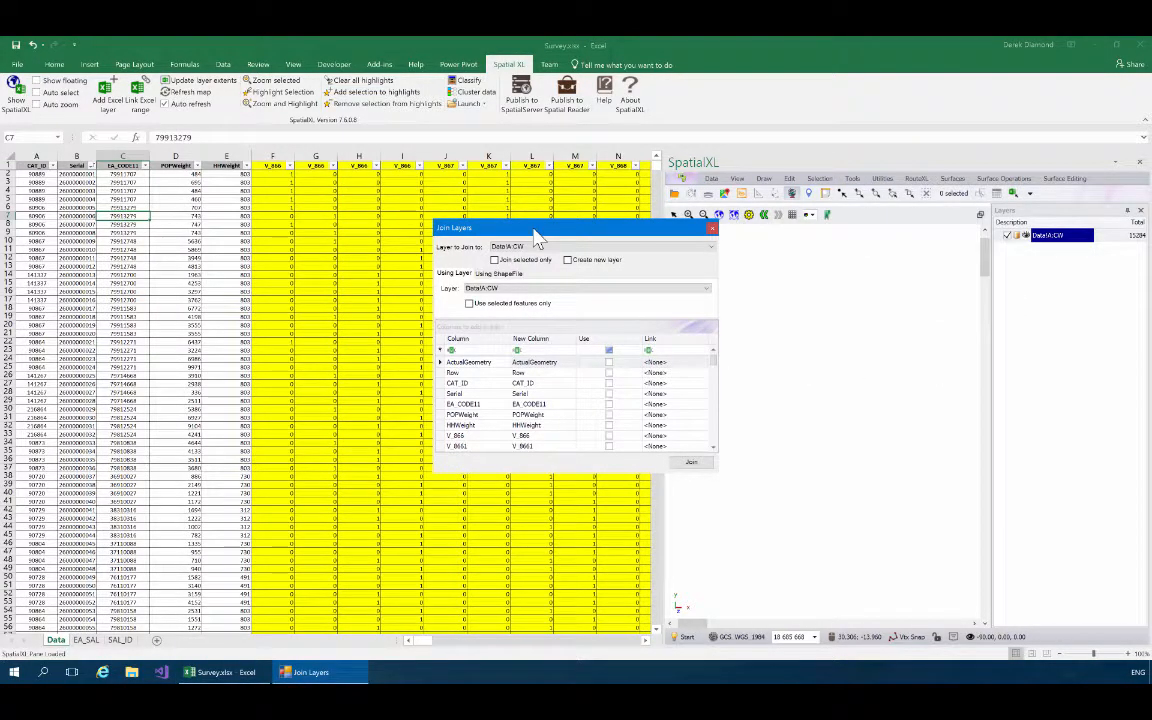
left_click_drag(536, 232, 474, 197)
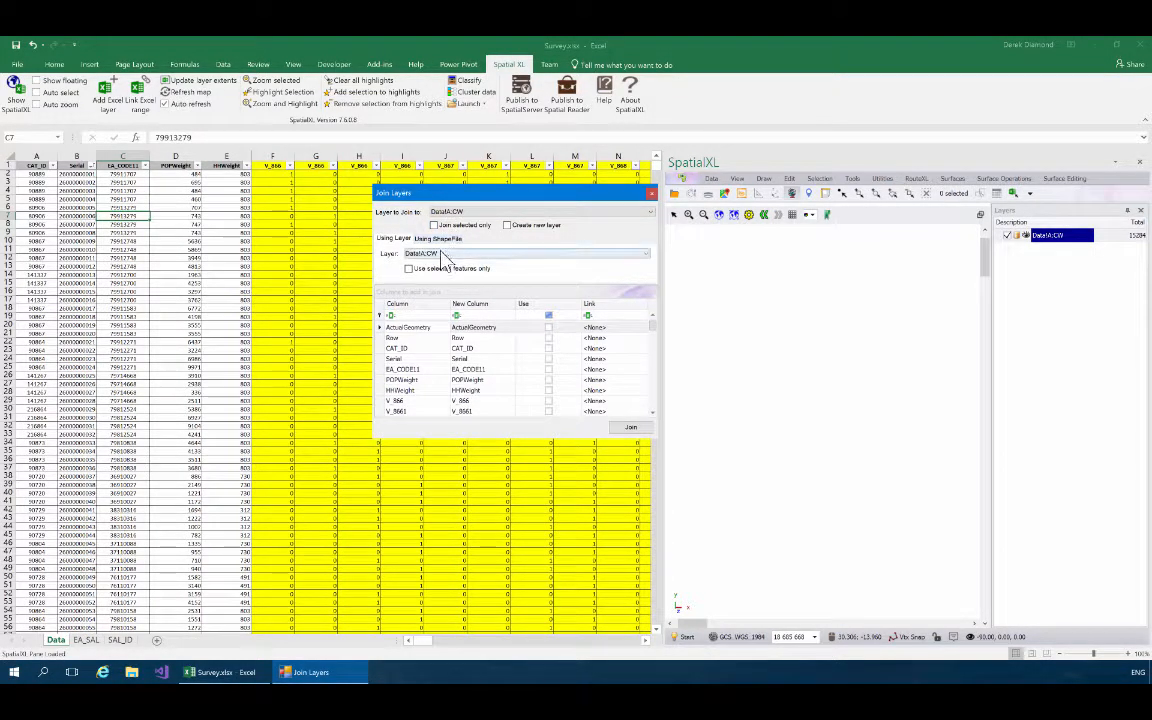
left_click(438, 240)
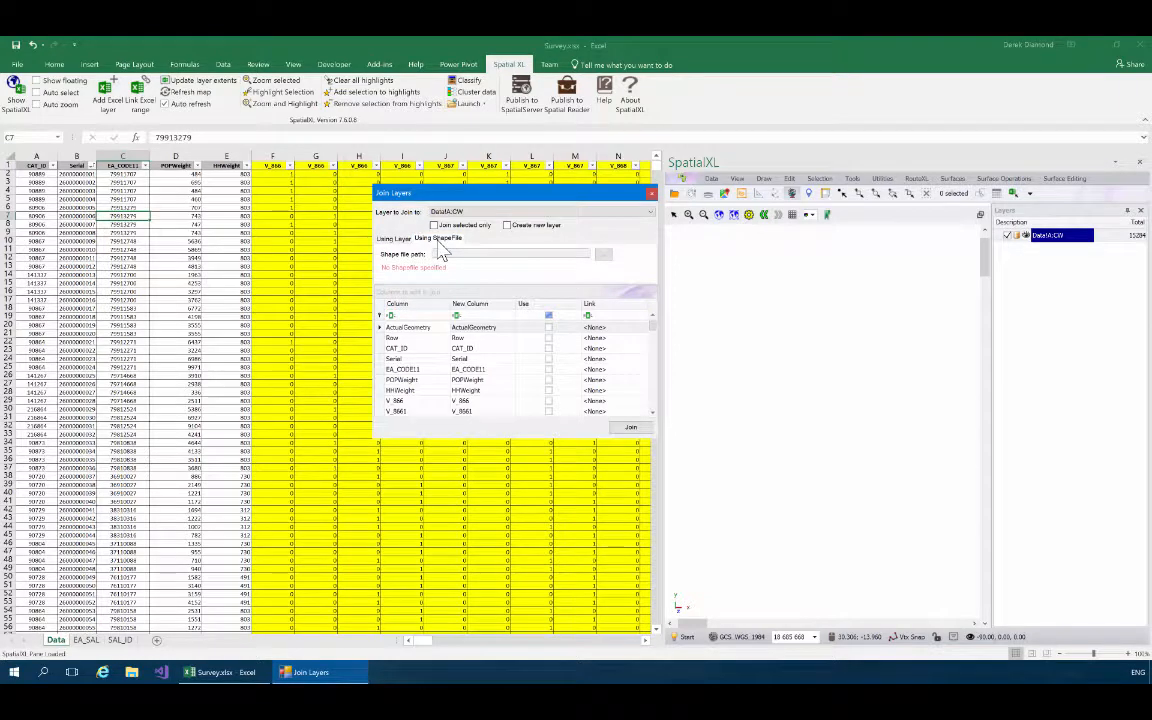
left_click(604, 262)
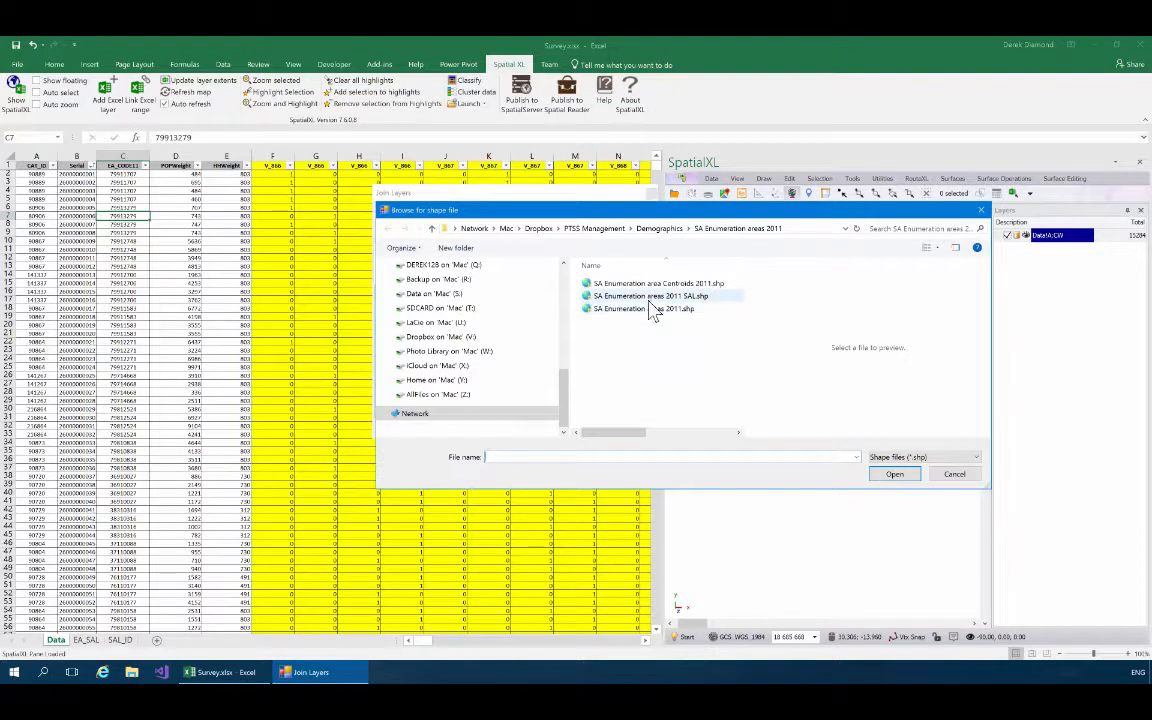
left_click(700, 300)
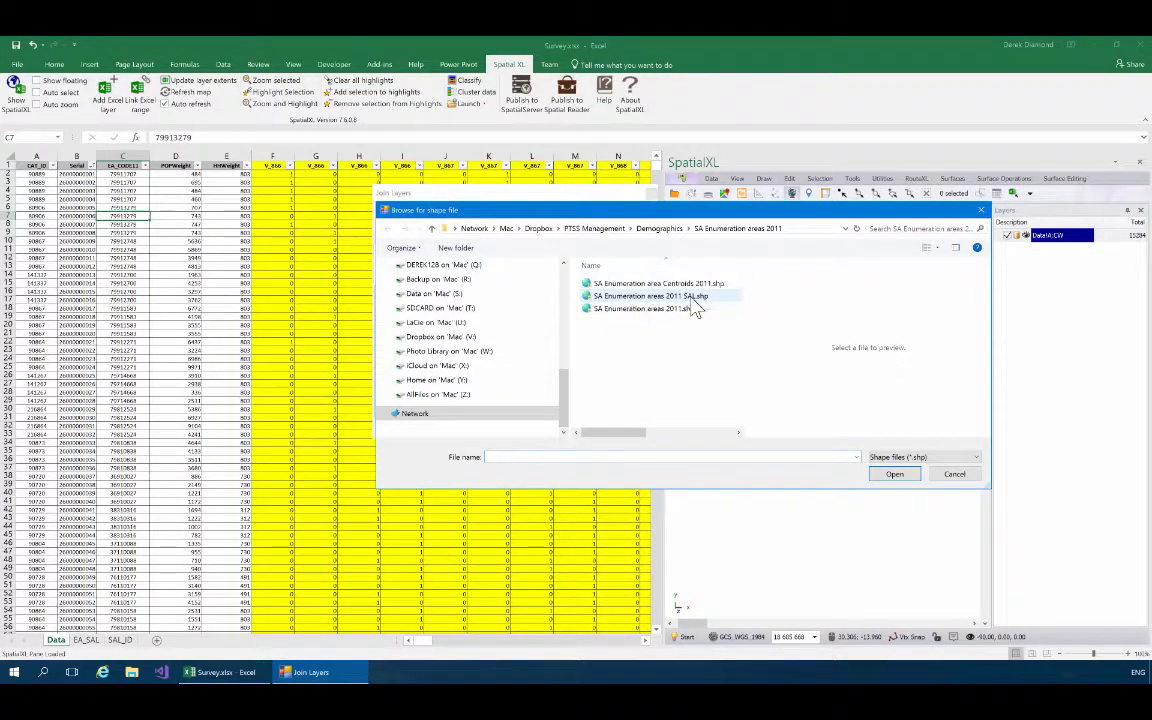
left_click(890, 478)
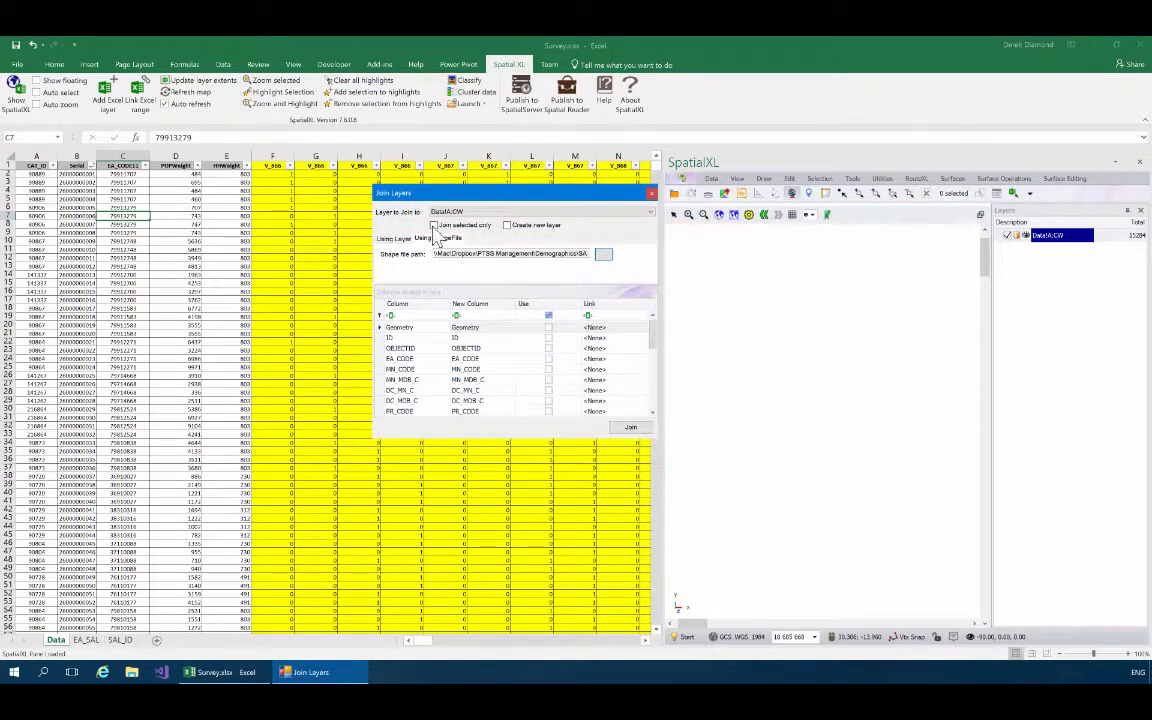
Link the shapefile's EA_CODE column to the sheet's EA_CODE11 column in the join settings.
left_click_drag(412, 192, 383, 174)
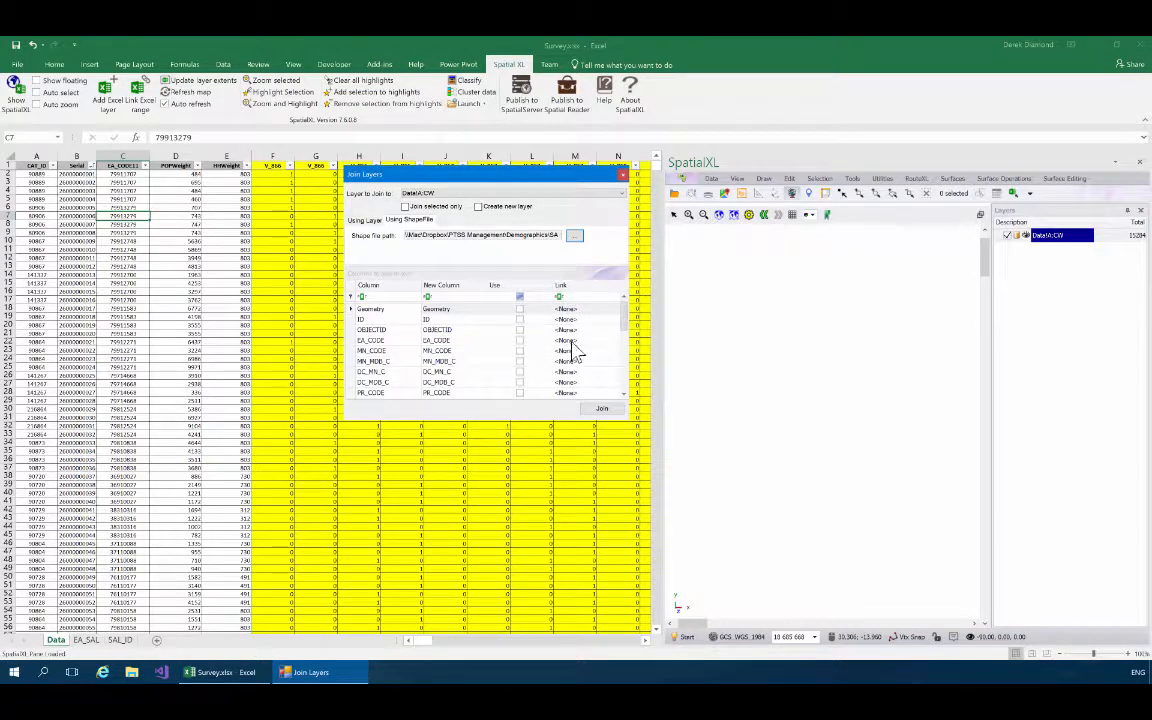
left_click(607, 341)
left_click(613, 341)
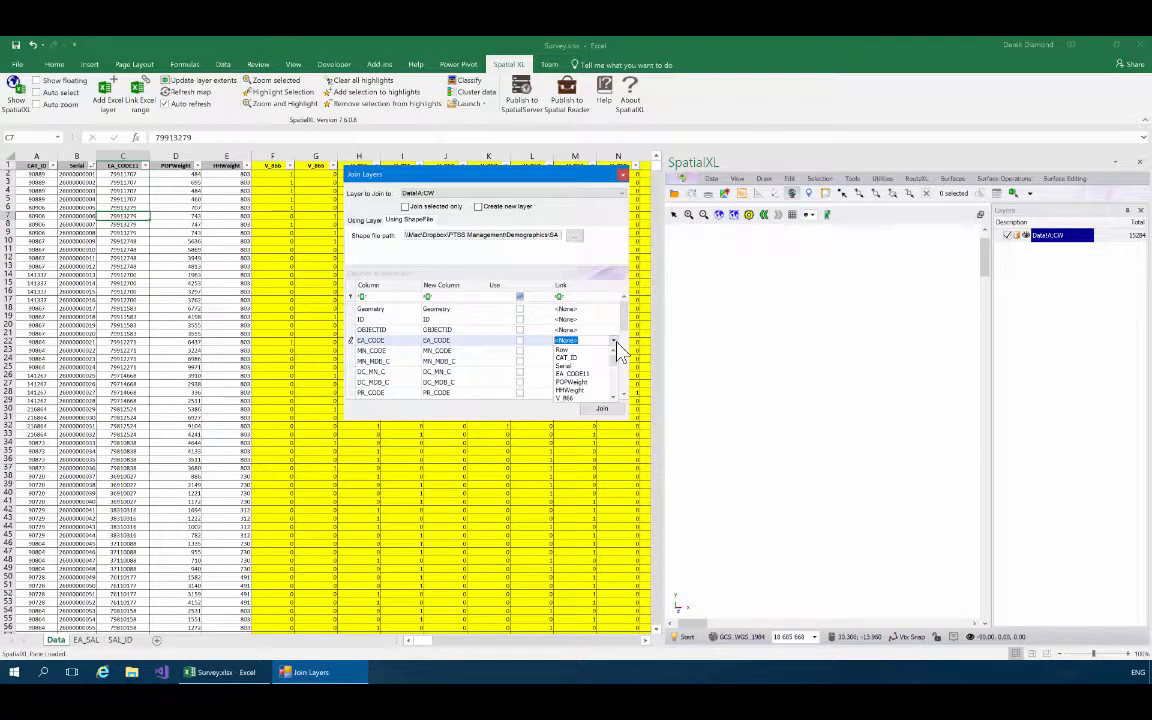
left_click(590, 383)
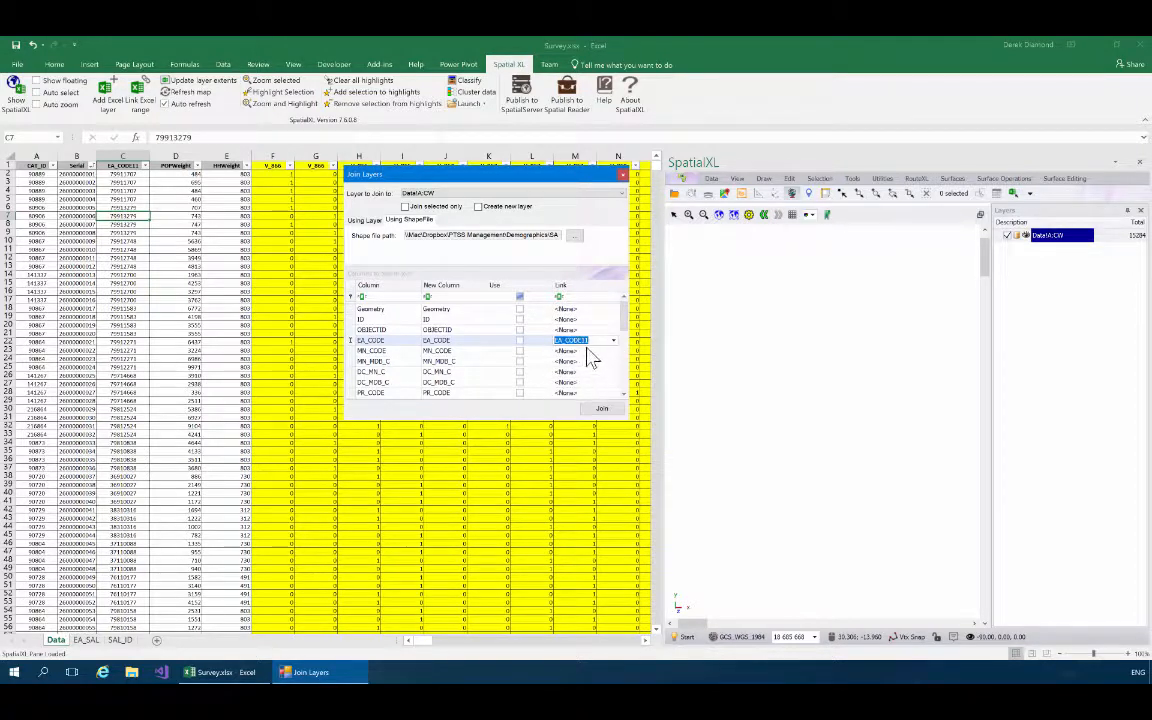
left_click(385, 363)
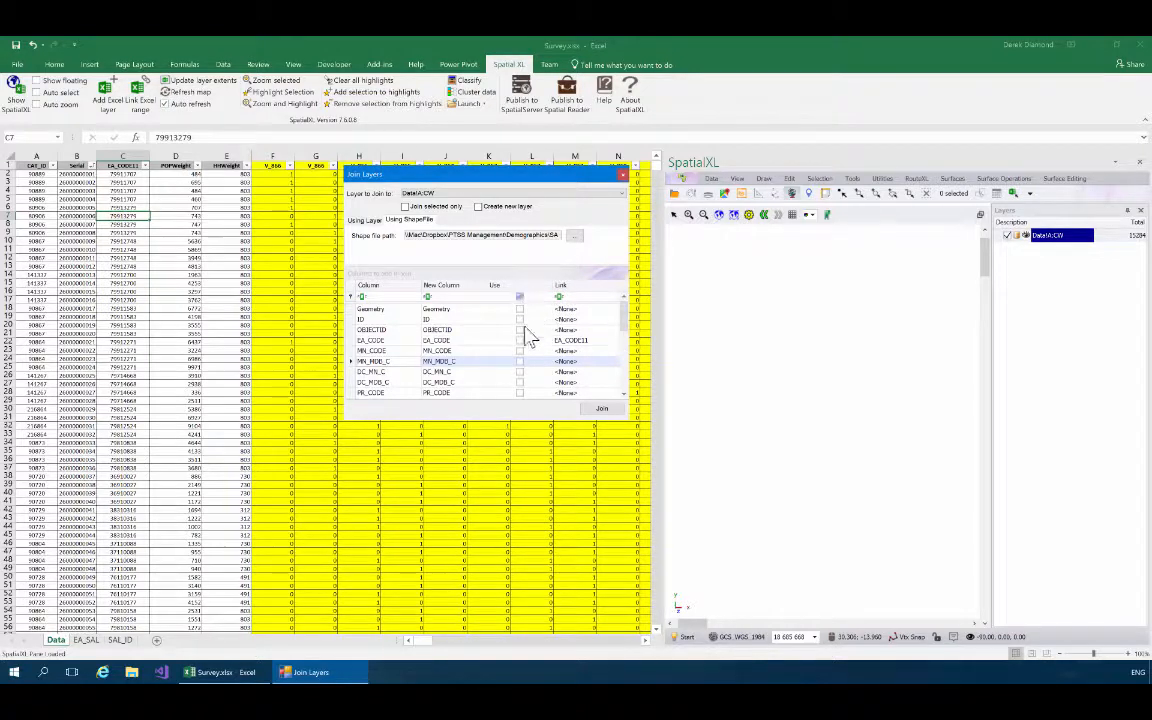
Include only the shapefile's SAL_CODE column in the join and run it.
left_click_drag(626, 325, 626, 398)
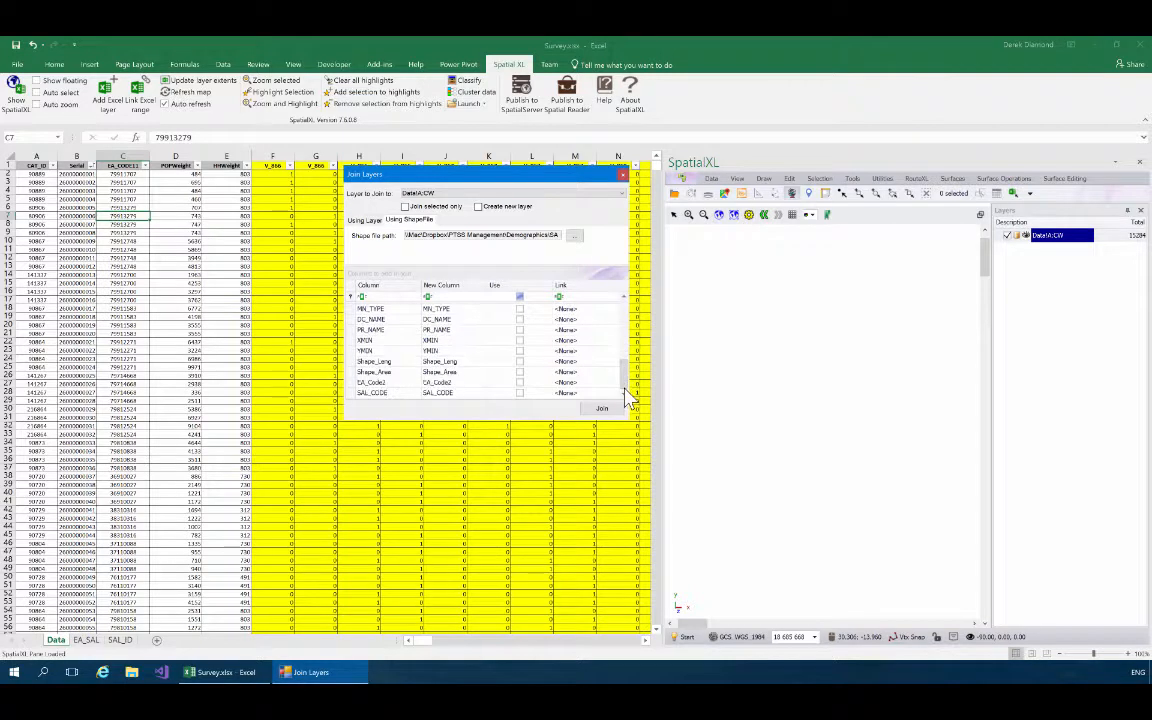
left_click(519, 393)
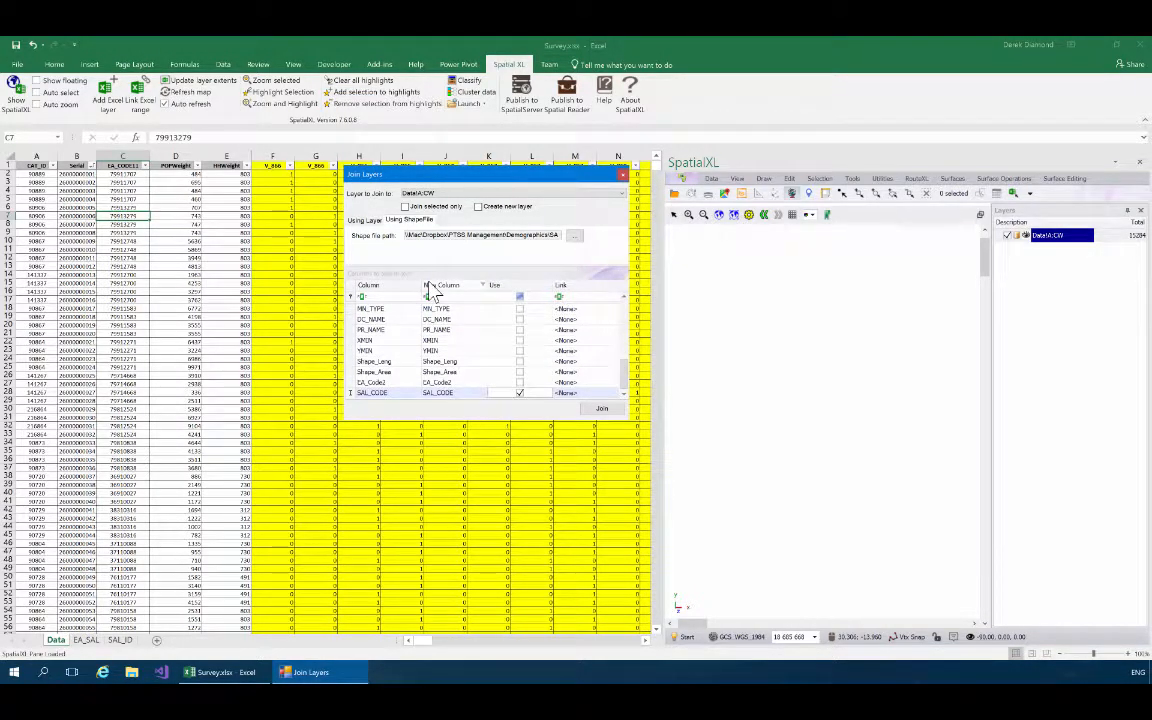
left_click(602, 410)
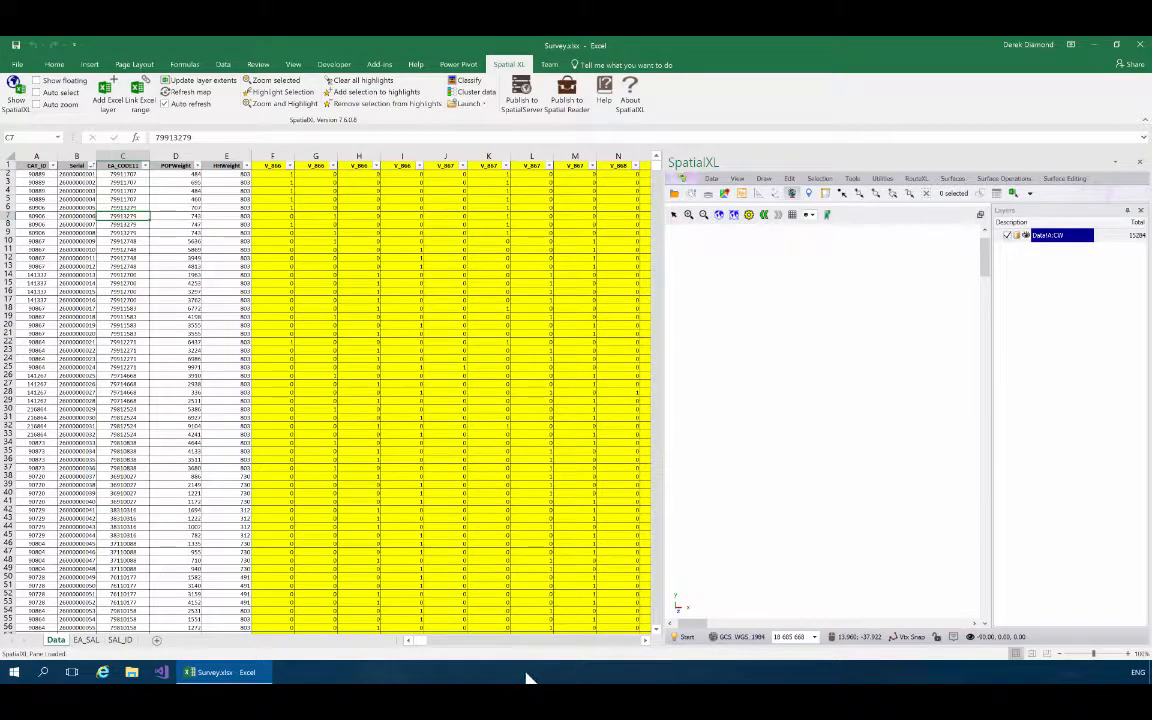
Autofit the width of the joined SAL_CODE column CX at the end of the Data sheet.
left_click_drag(428, 646, 640, 654)
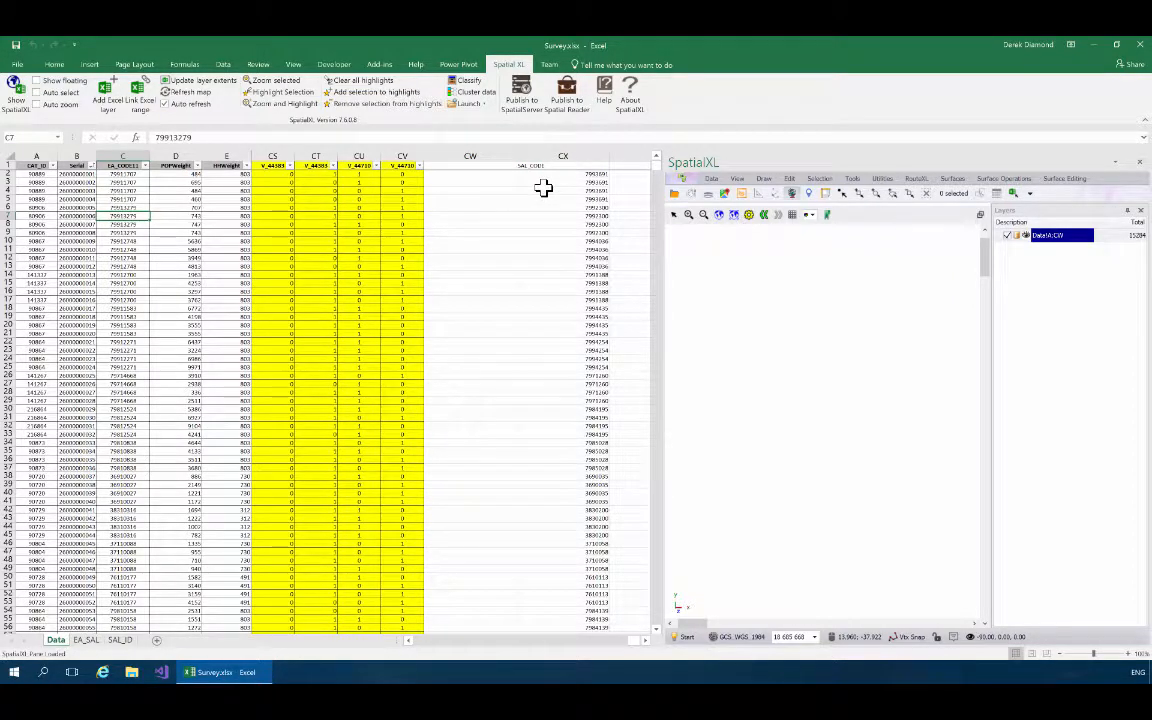
double_click(609, 157)
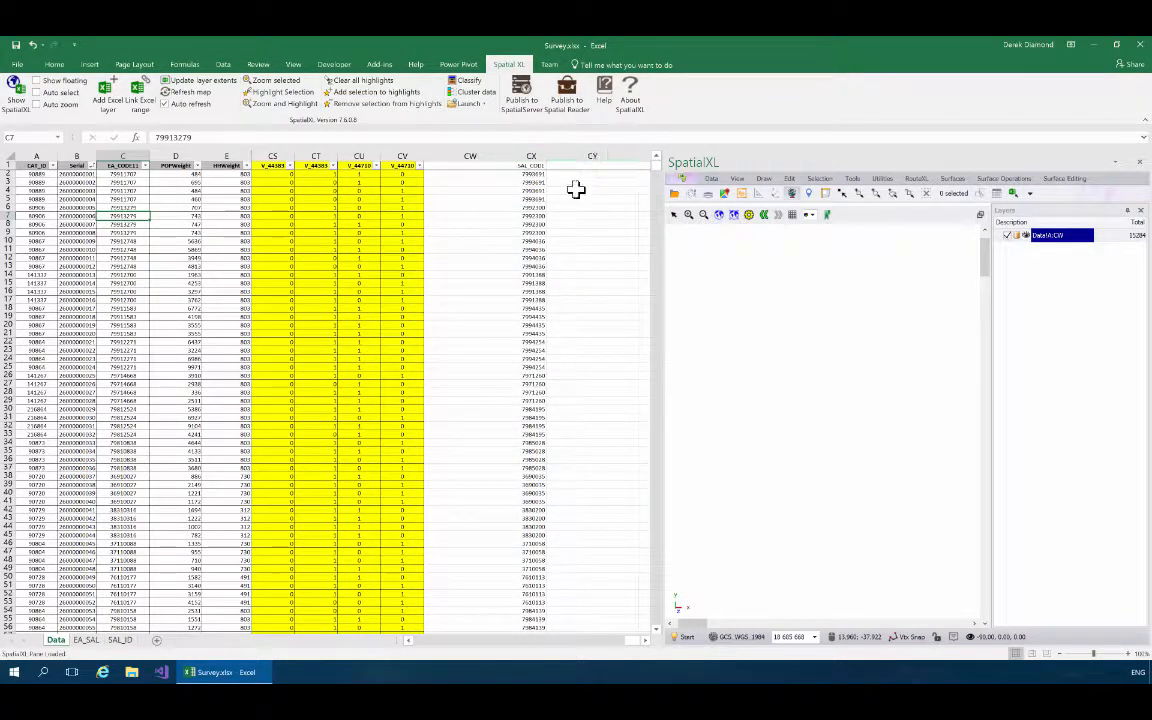
Delete the empty column CW between the survey data and the joined SAL_CODE column.
left_click(466, 153)
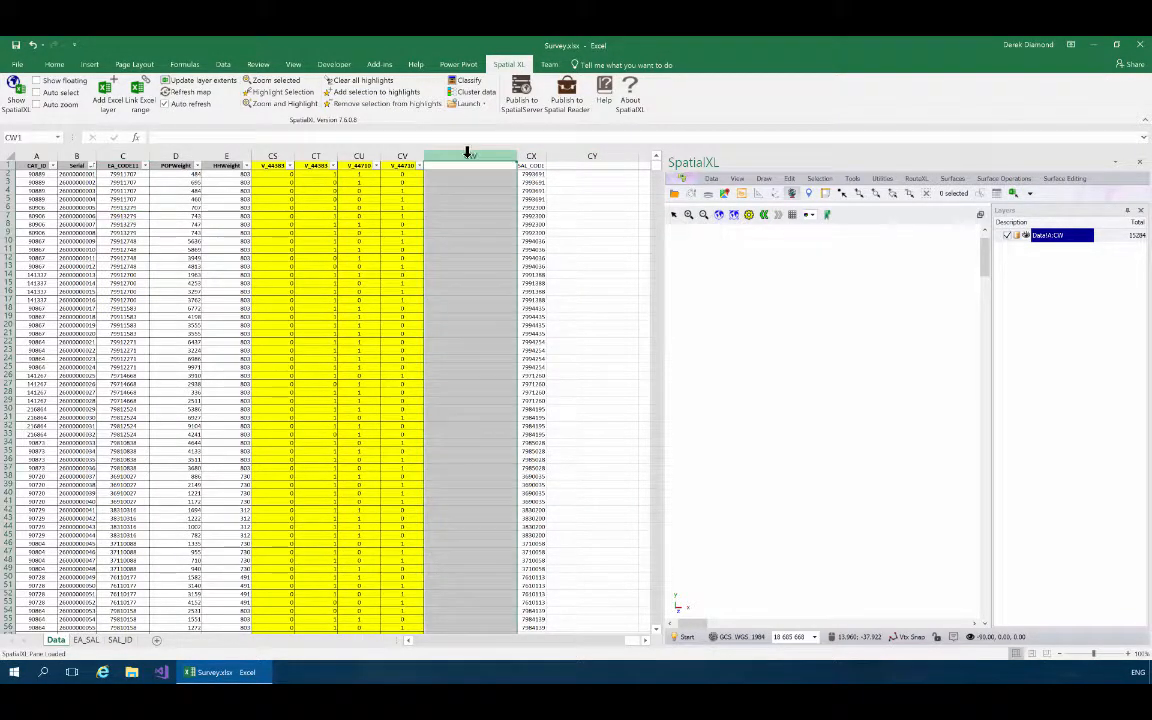
right_click(468, 156)
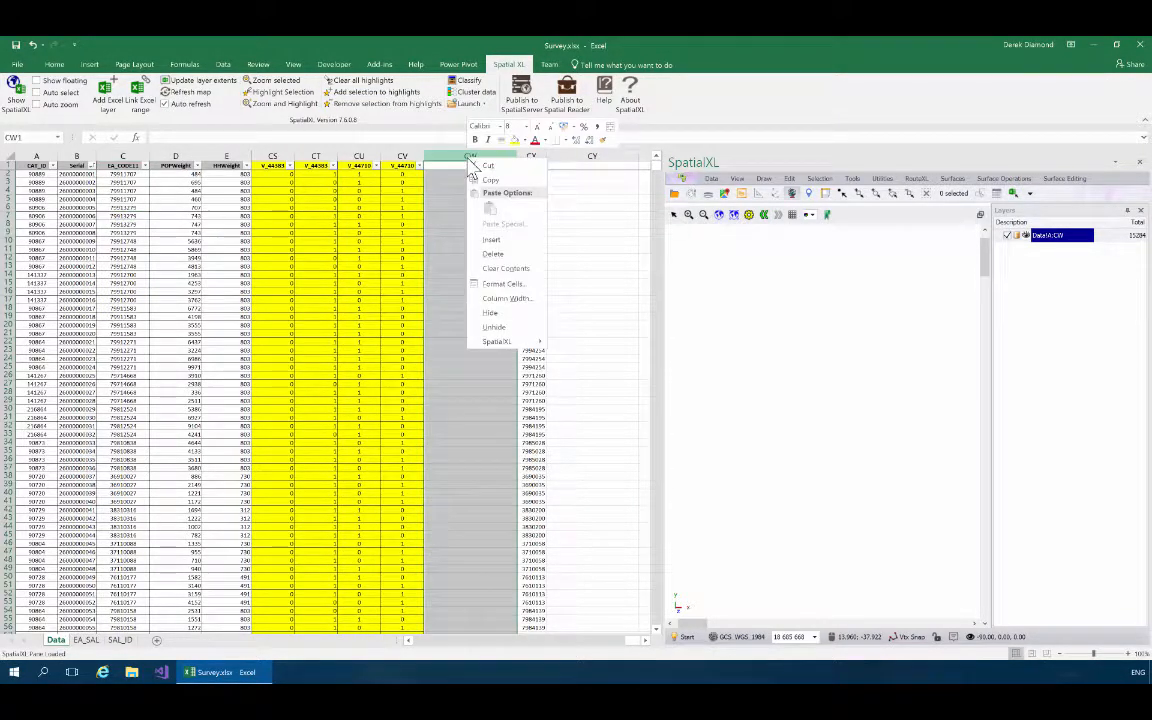
left_click(493, 253)
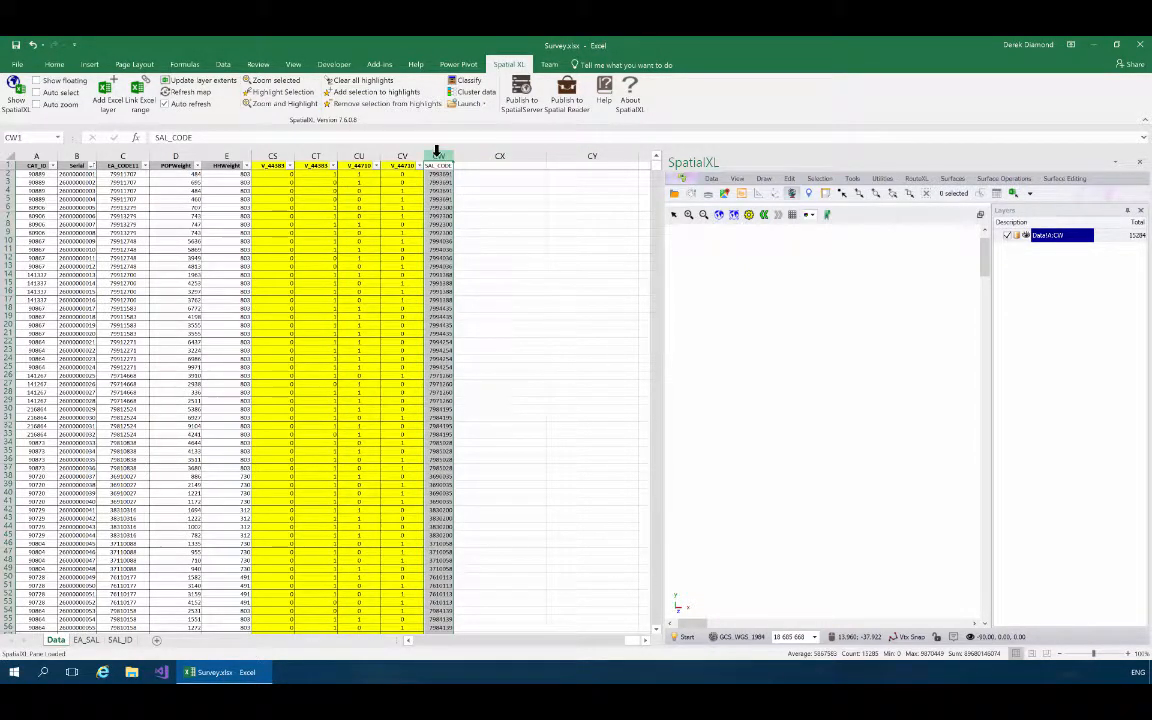
Move the SAL_CODE column from the end of the Data sheet to between the EA_CODE11 and POPWeight columns.
mouse_move(436, 159)
left_mouse_down()
mouse_move(404, 159)
mouse_move(433, 155)
left_mouse_up()
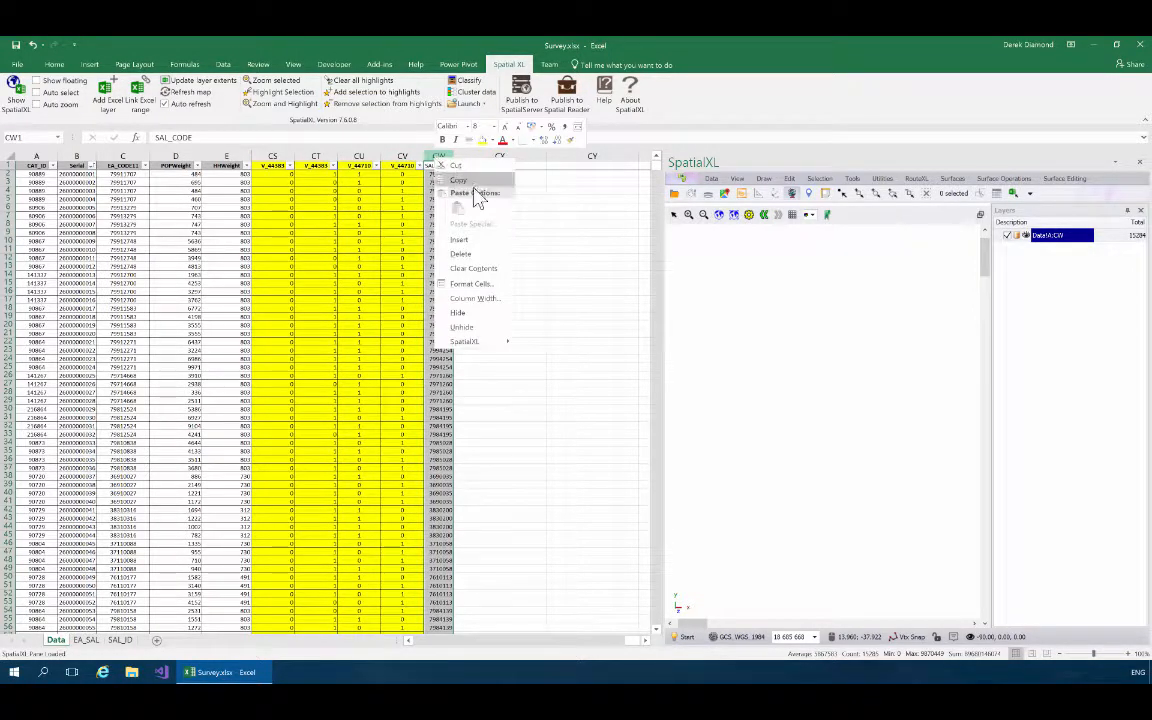
left_click(462, 169)
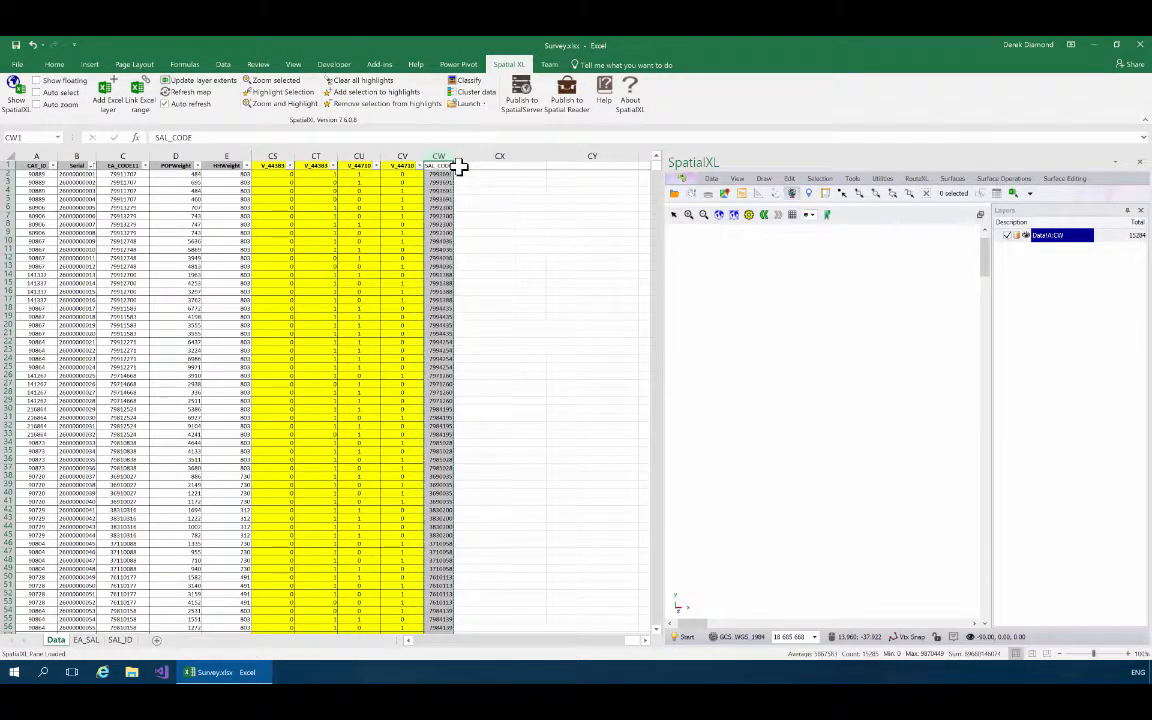
left_click_drag(630, 644, 415, 644)
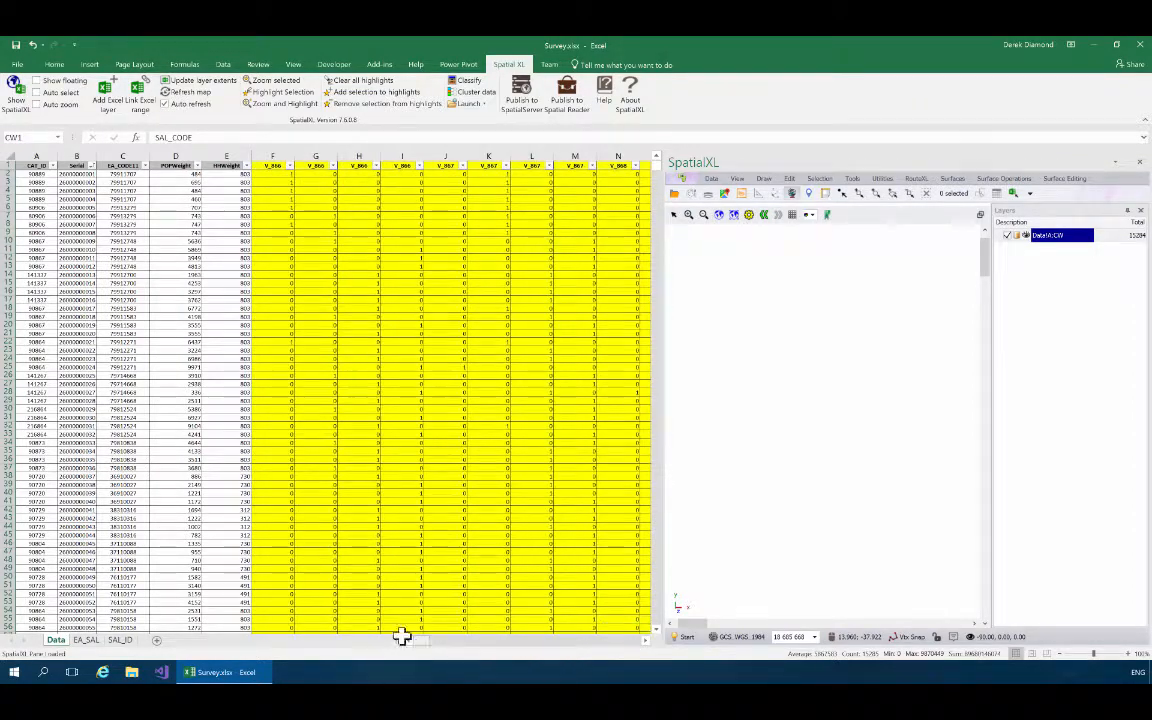
right_click(159, 152)
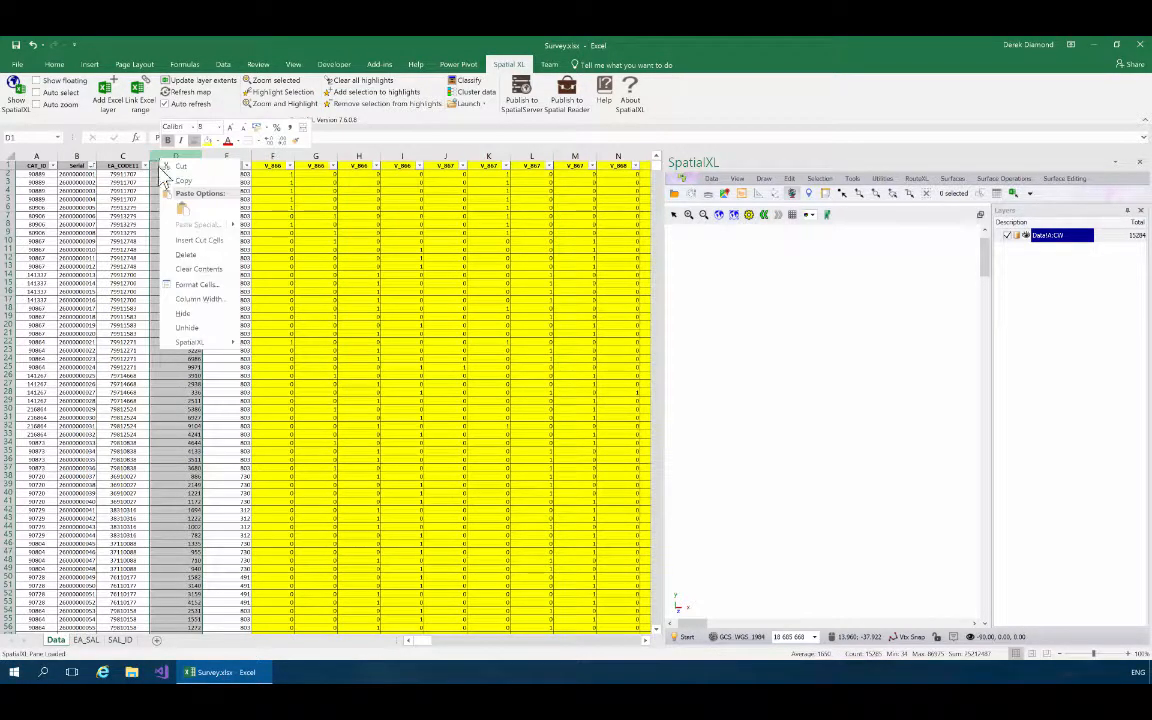
left_click(189, 240)
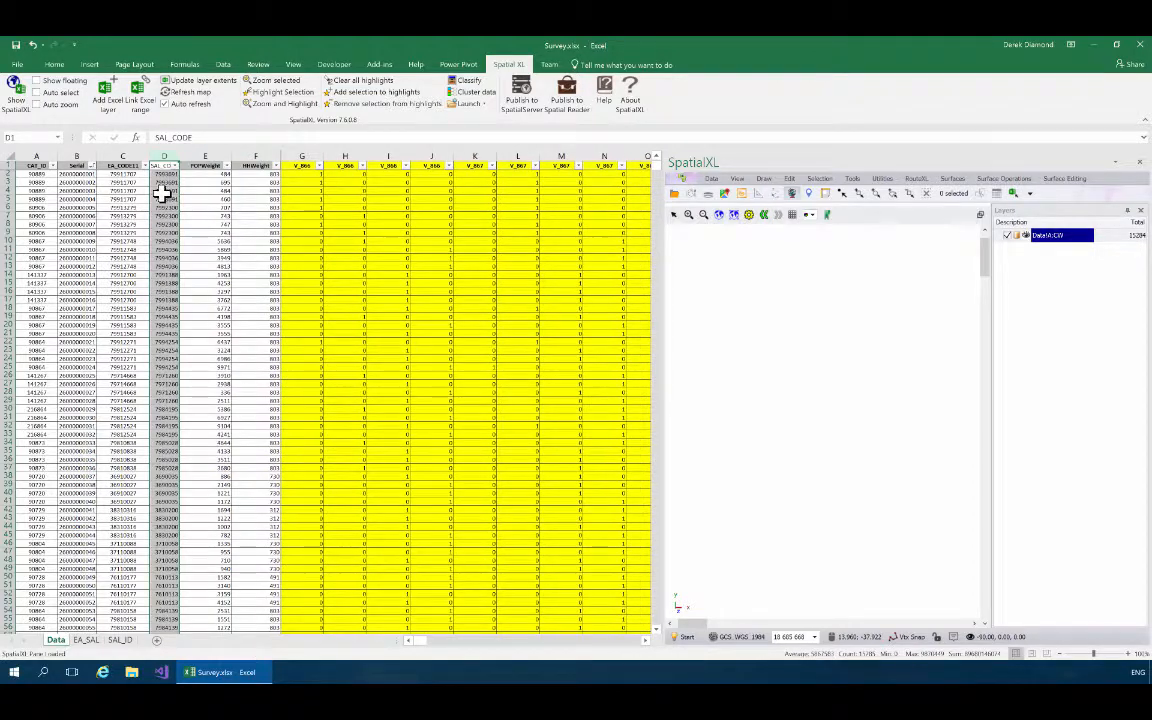
Deselect the moved SAL_CODE column and save the Survey.xlsx workbook.
left_click(162, 191)
left_click(163, 275)
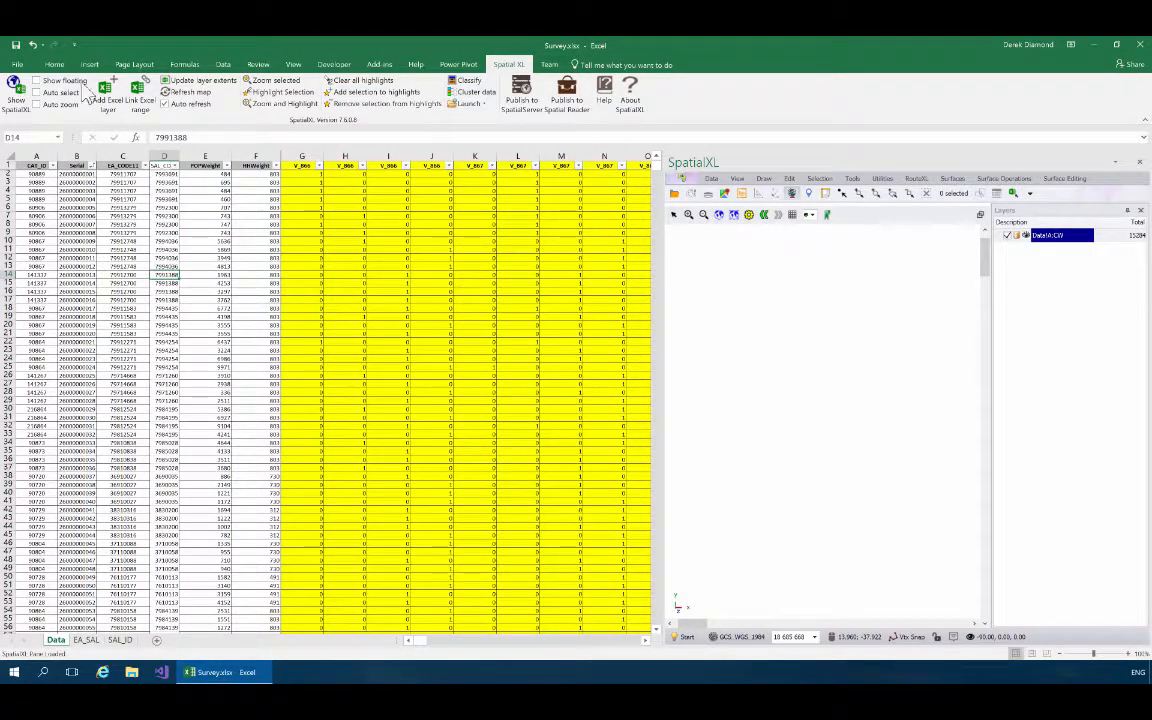
left_click(16, 46)
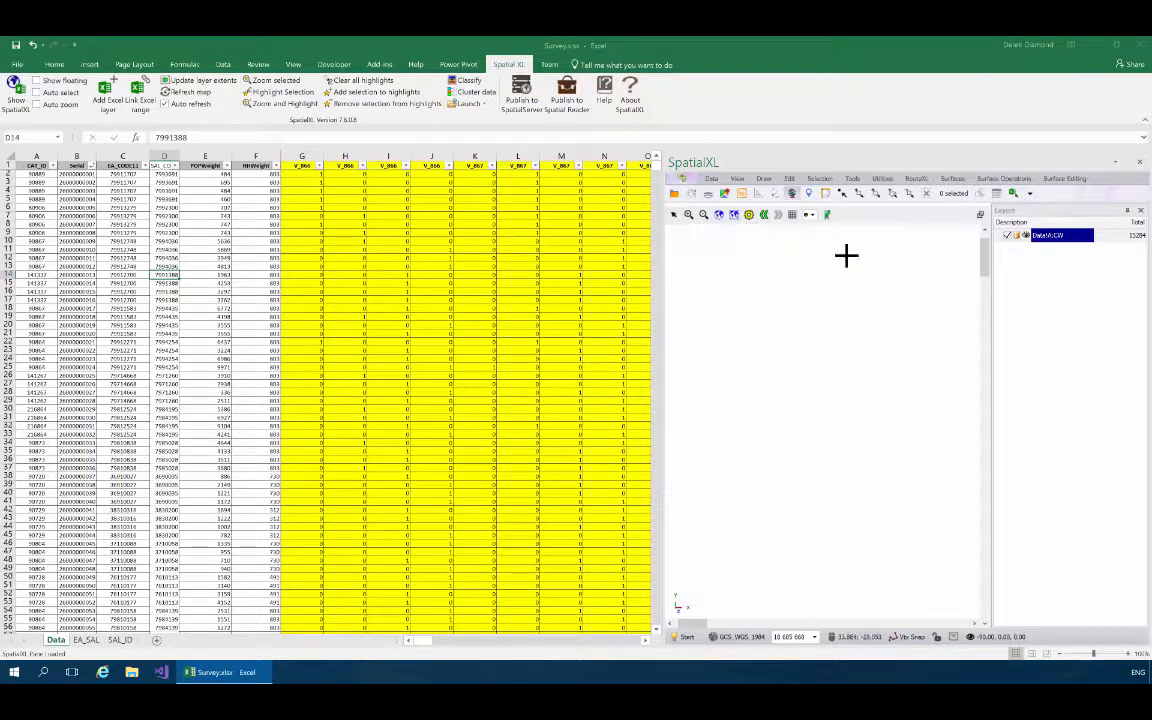
left_click(711, 179)
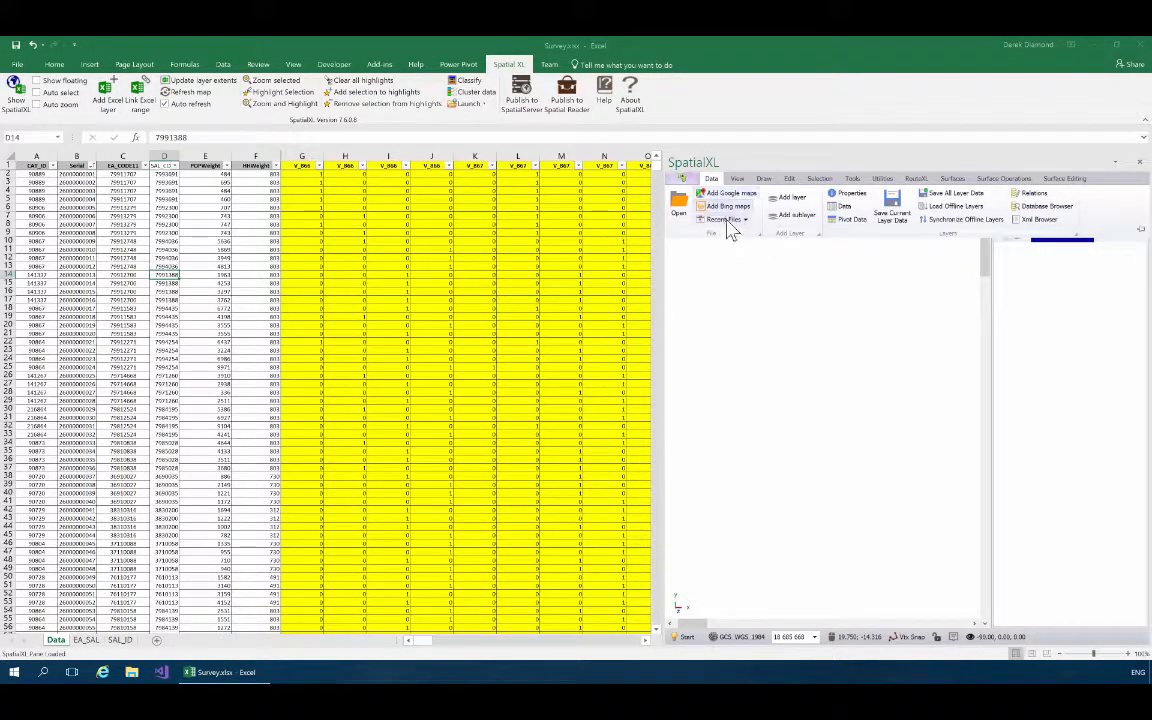
left_click(726, 220)
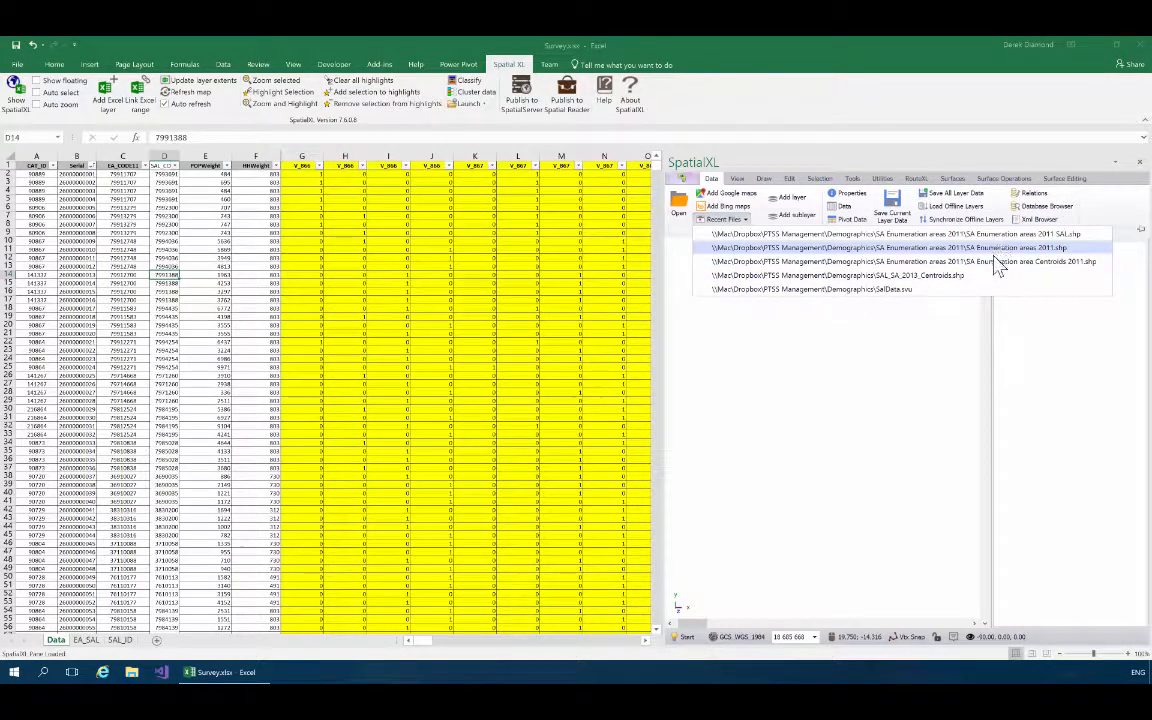
left_click(784, 352)
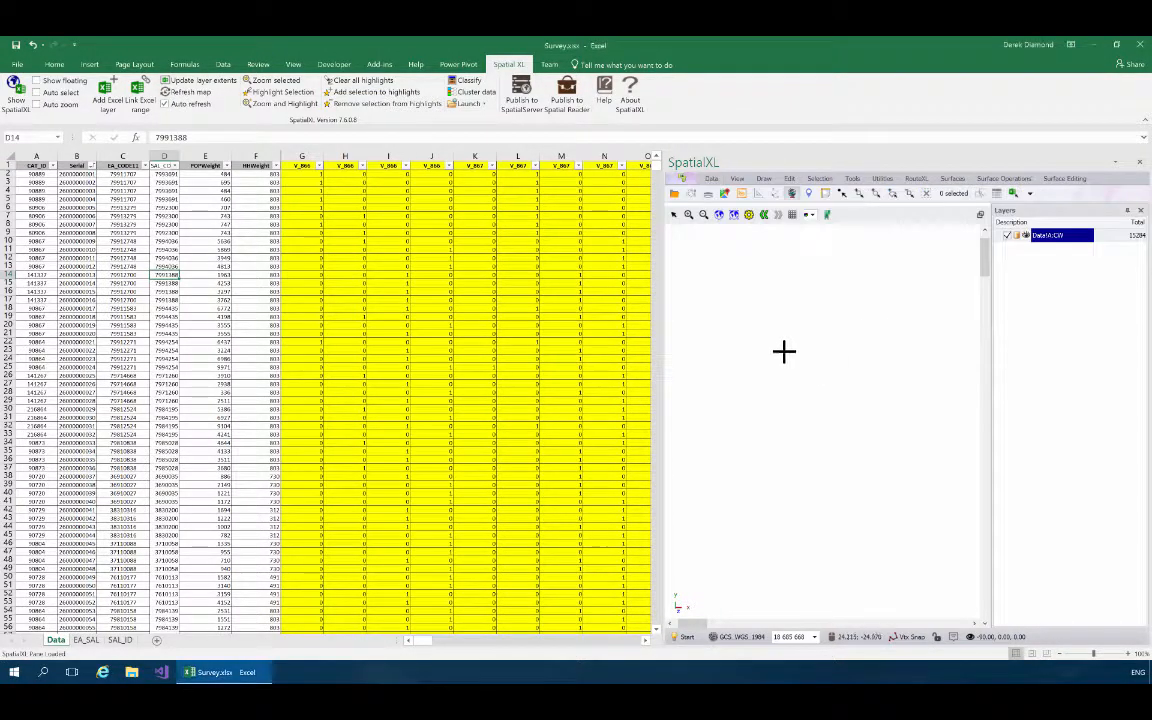
Load Segmentation.xlsx from the Demographics folder as a new SpatialXL layer.
left_click(674, 193)
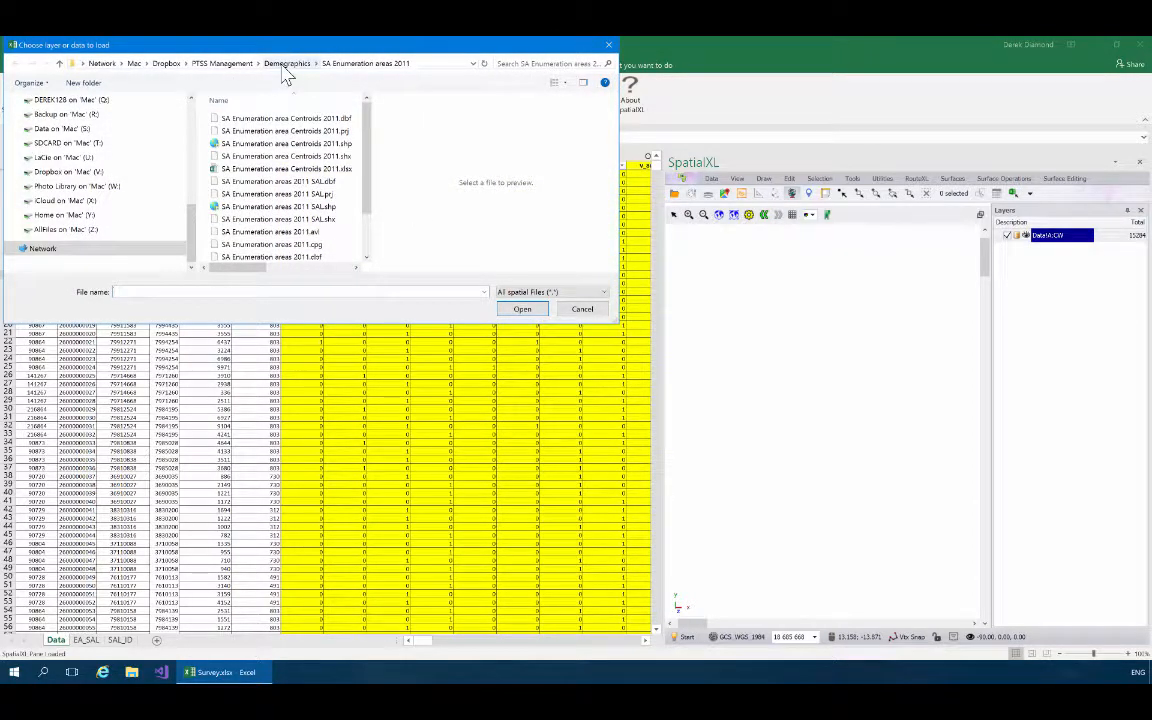
left_click(287, 63)
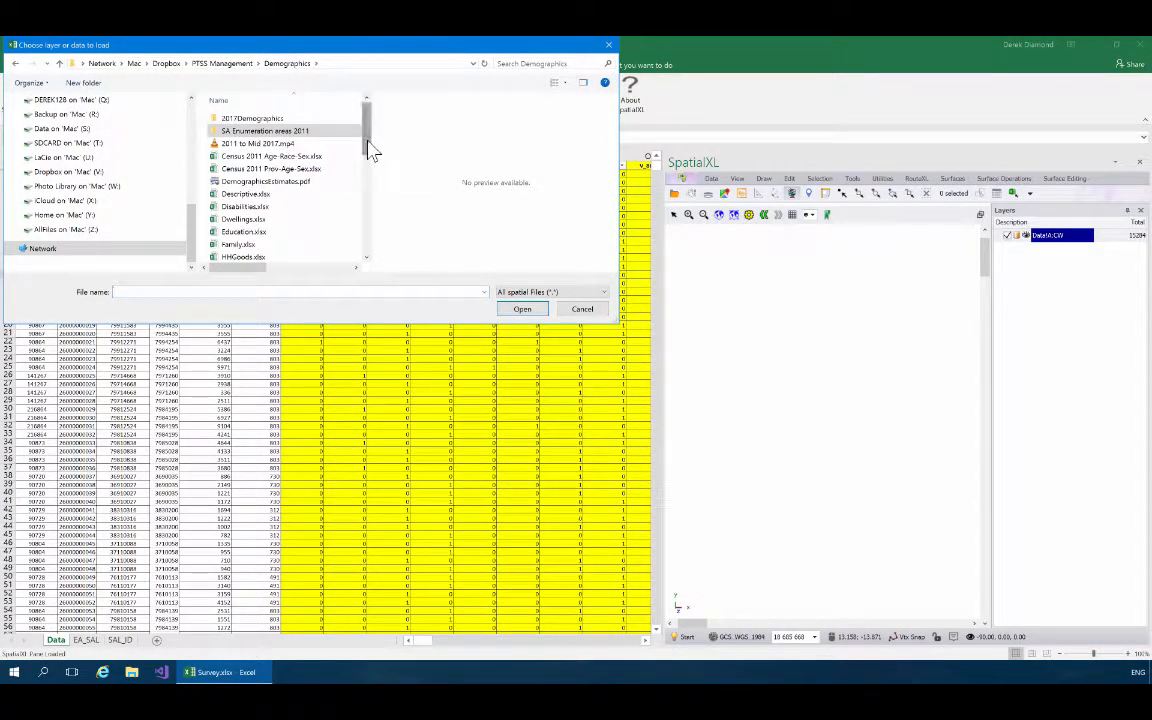
left_click_drag(368, 149, 368, 257)
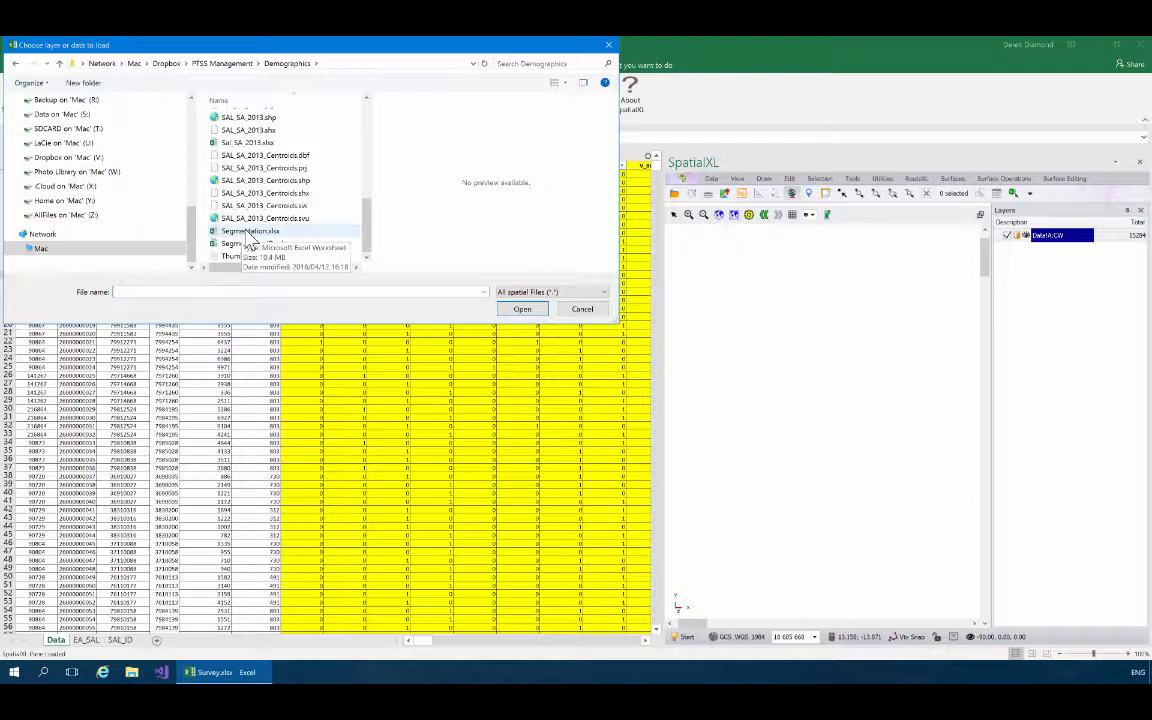
left_click(240, 231)
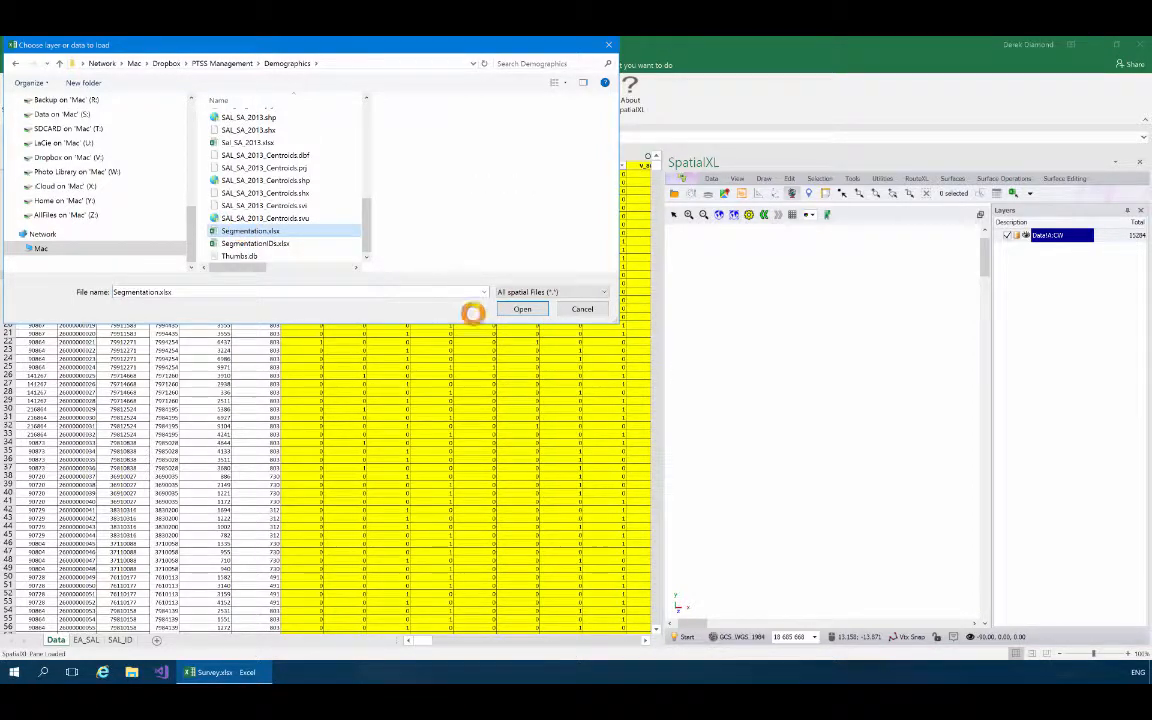
left_click(524, 309)
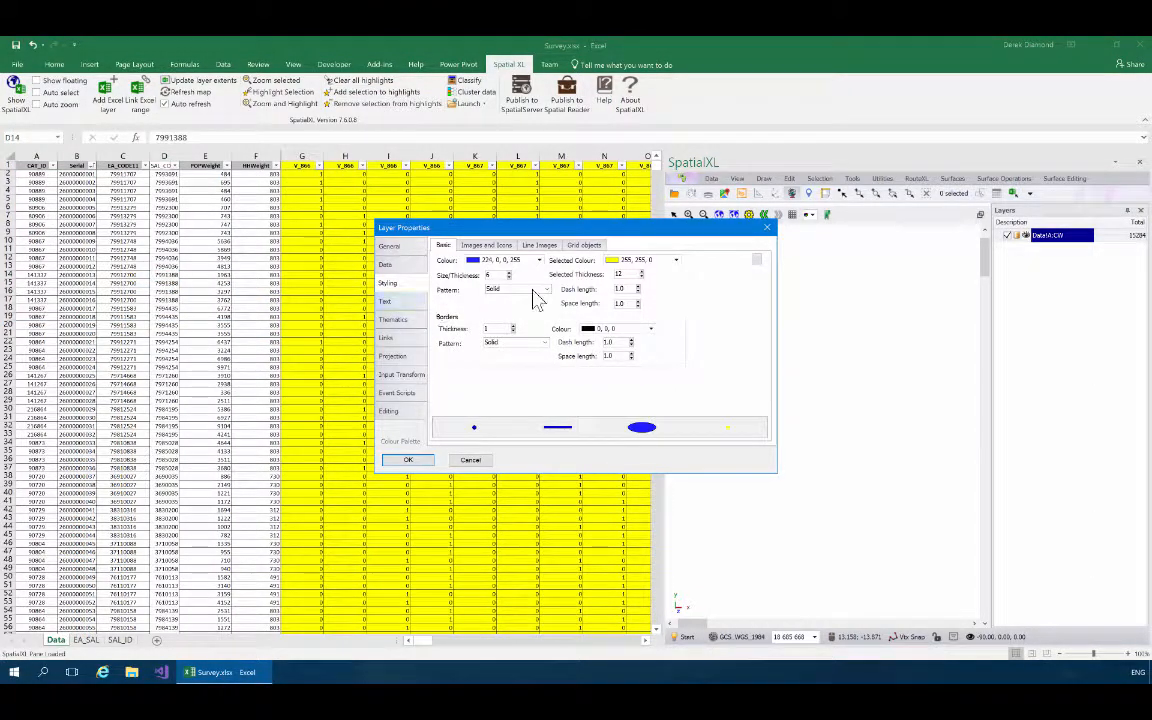
Turn off map display for the Segmentation.xlsx layer so it only holds data, and add it to the layers.
left_click(405, 248)
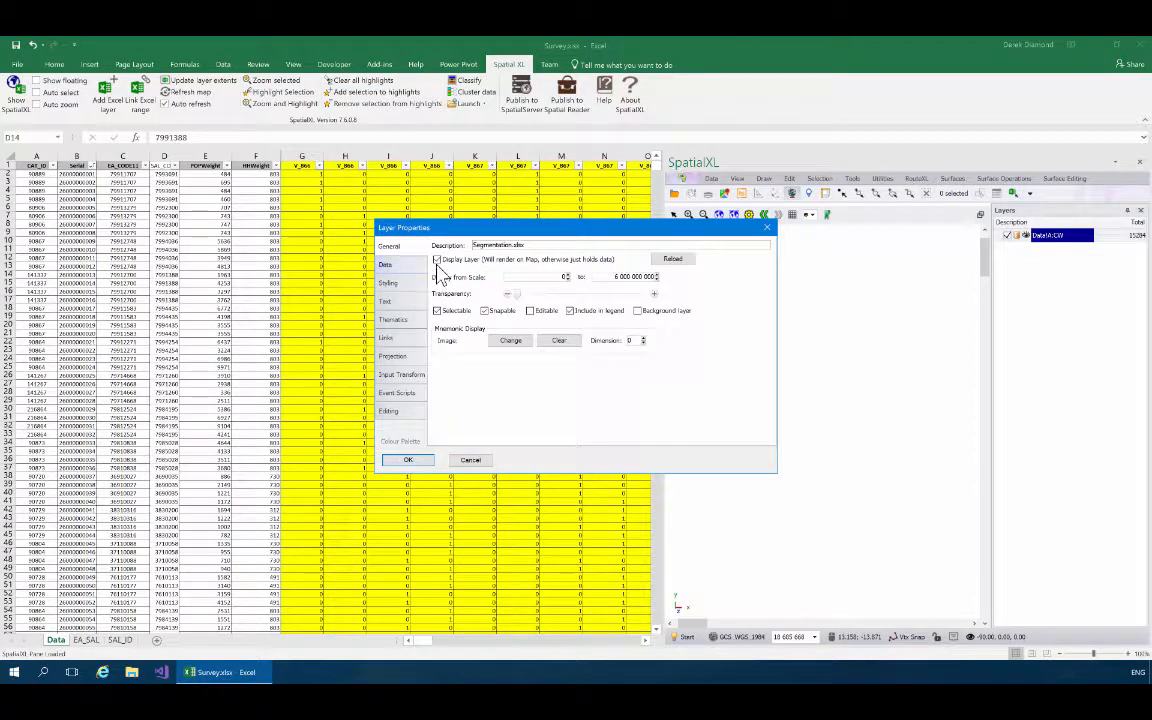
left_click(437, 260)
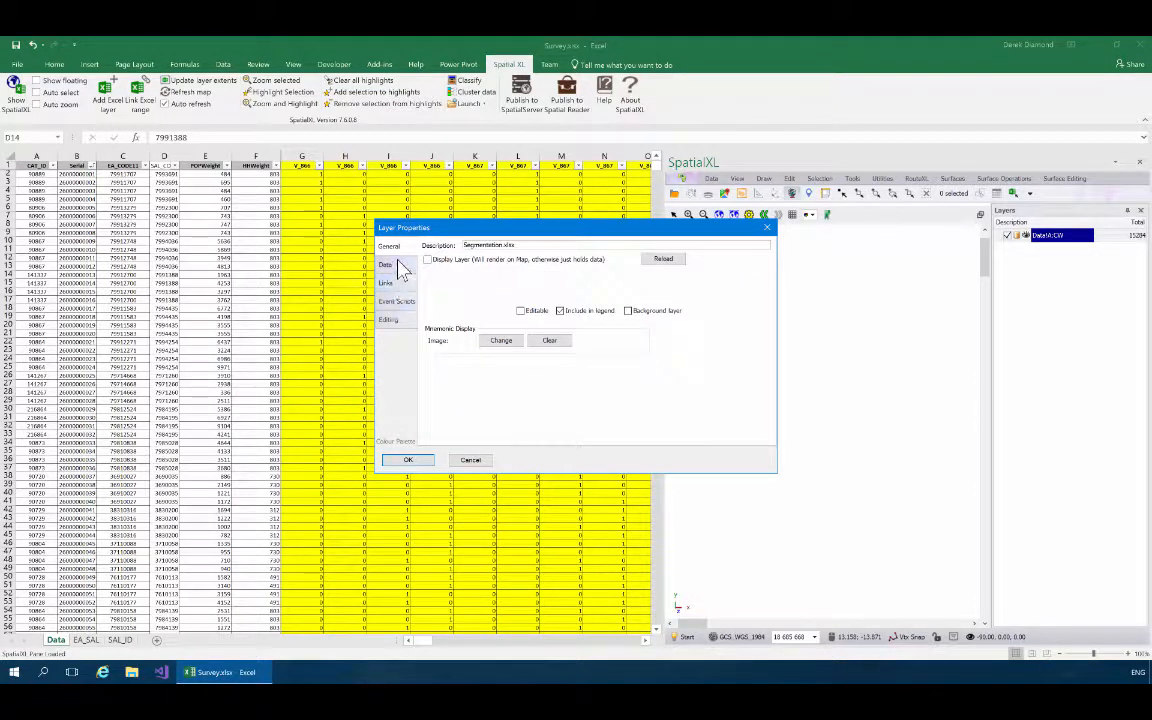
left_click(406, 462)
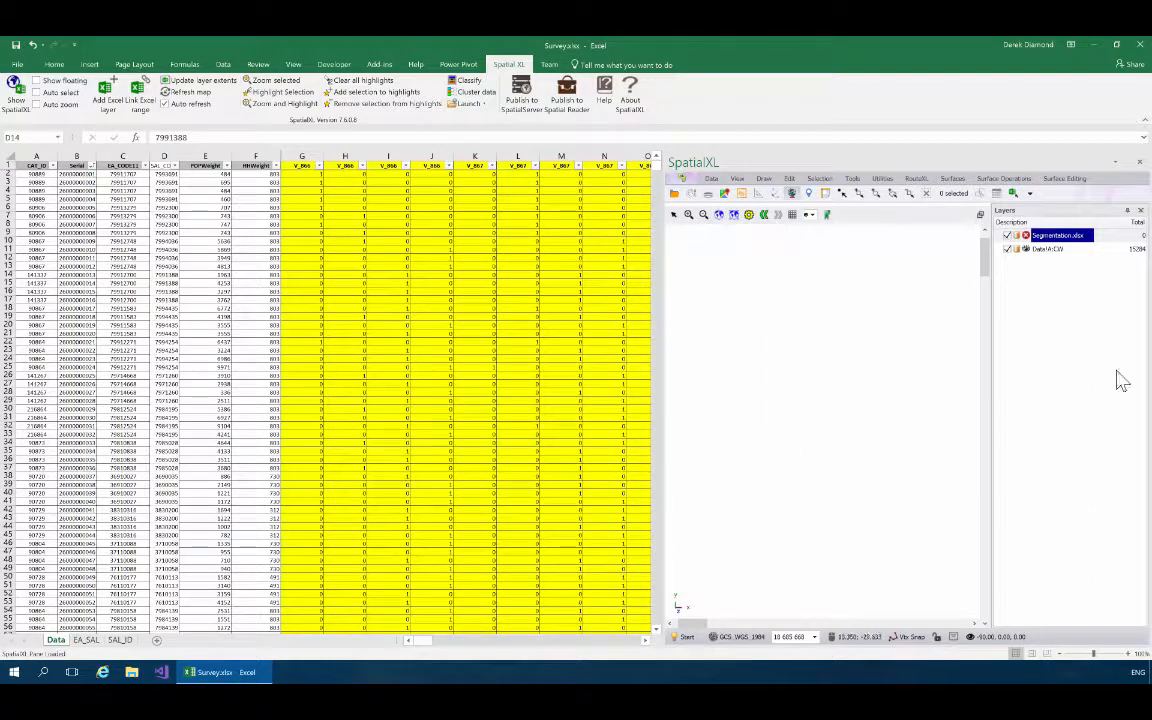
Try to view the data of the Segmentation.xlsx layer.
right_click(1053, 237)
left_click(1080, 252)
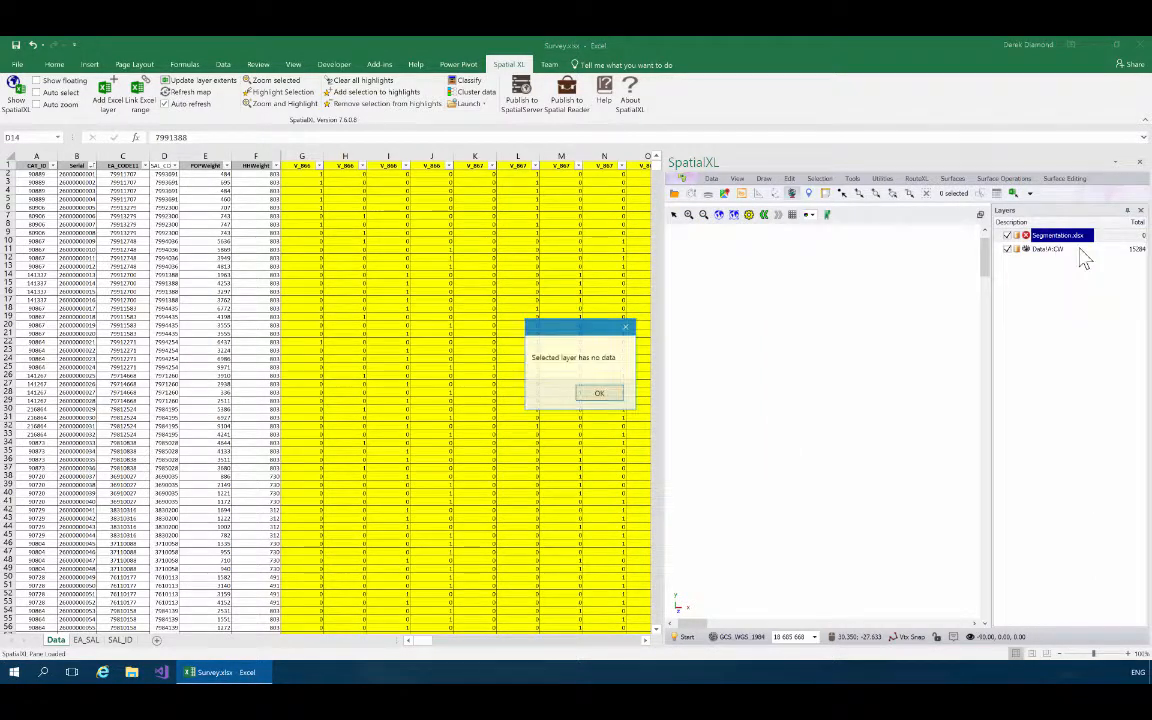
left_click(601, 395)
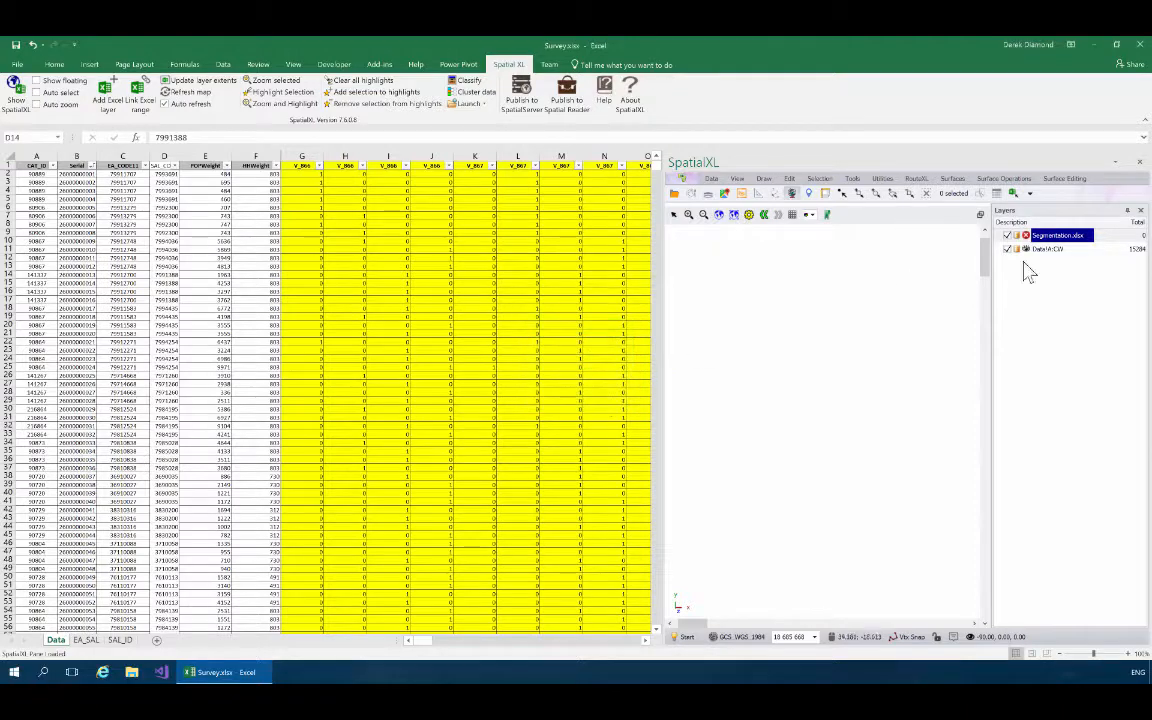
Query the workbook in the Segmentation.xlsx layer's data settings to use the Segments sheet starting at cell A1, and apply.
right_click(1055, 237)
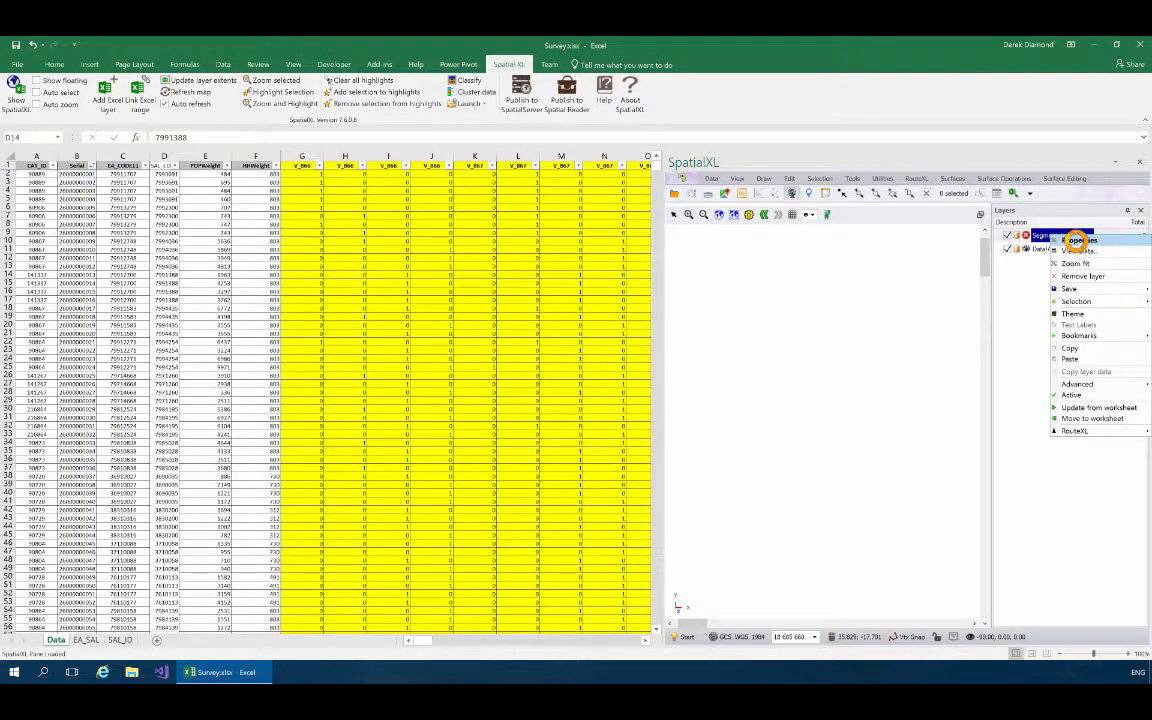
left_click(1079, 240)
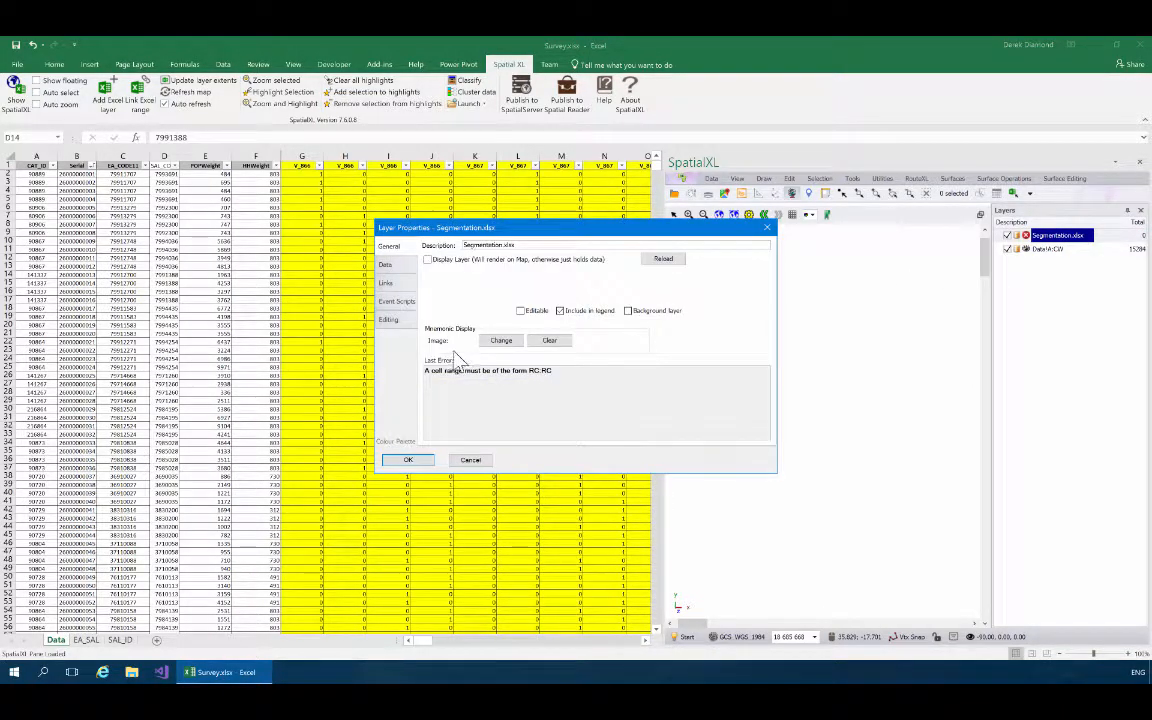
left_click(386, 264)
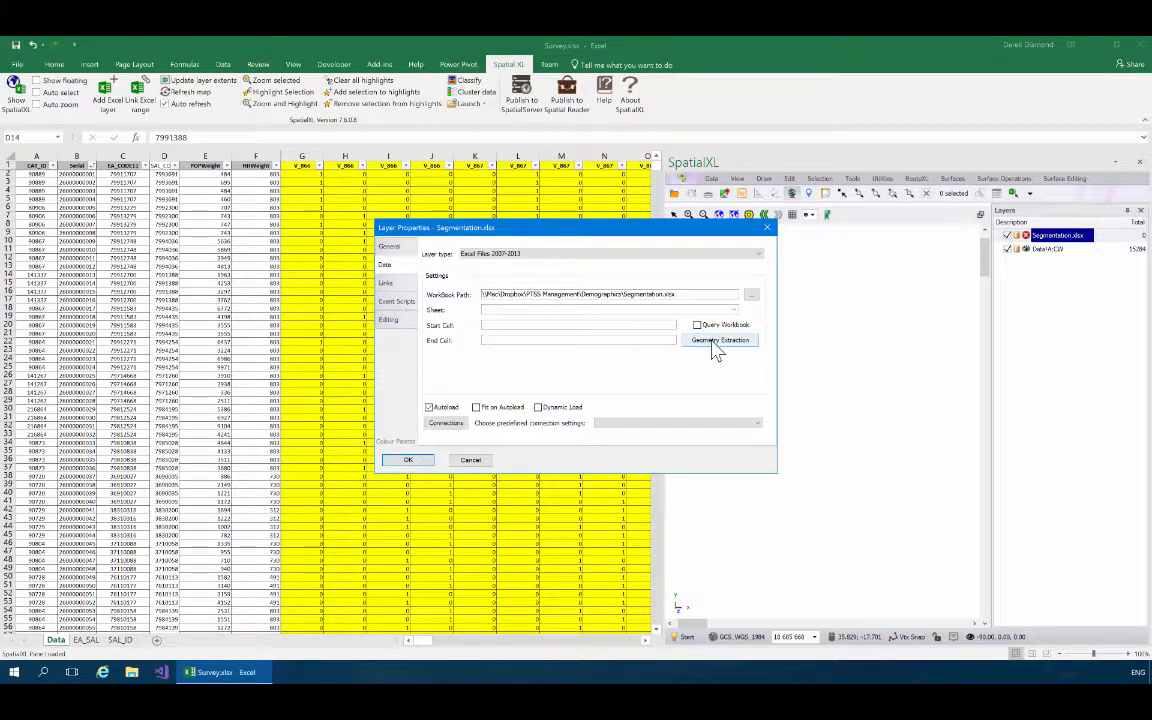
left_click(701, 329)
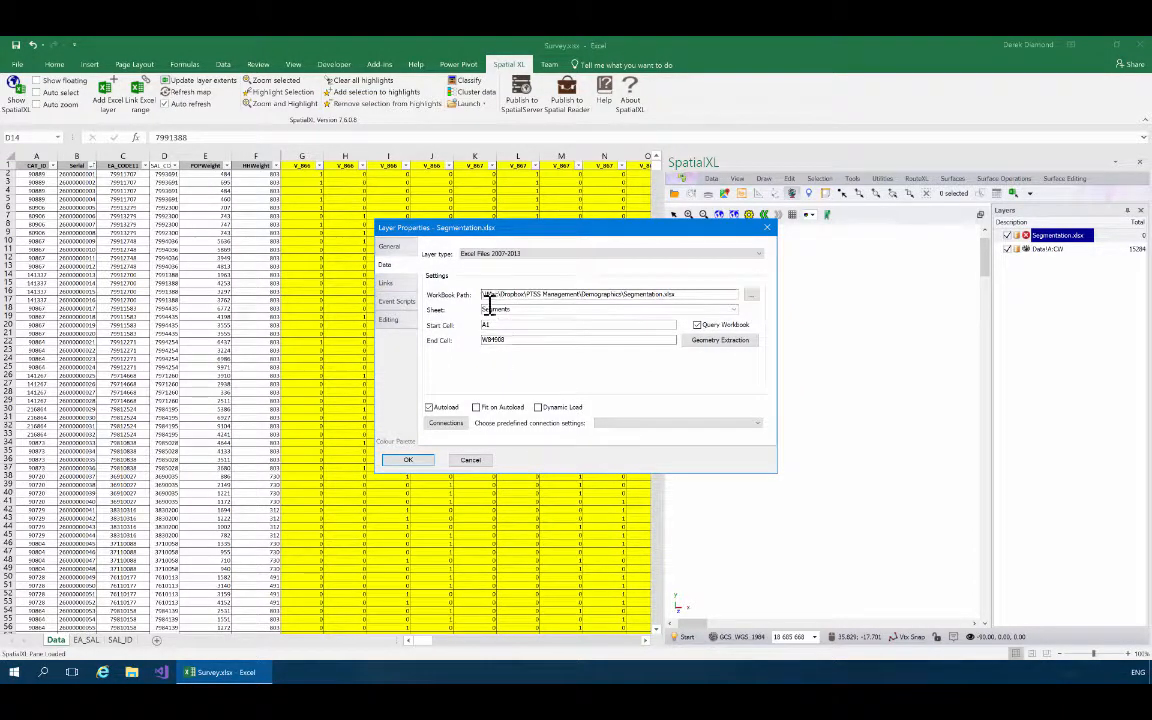
left_click(406, 462)
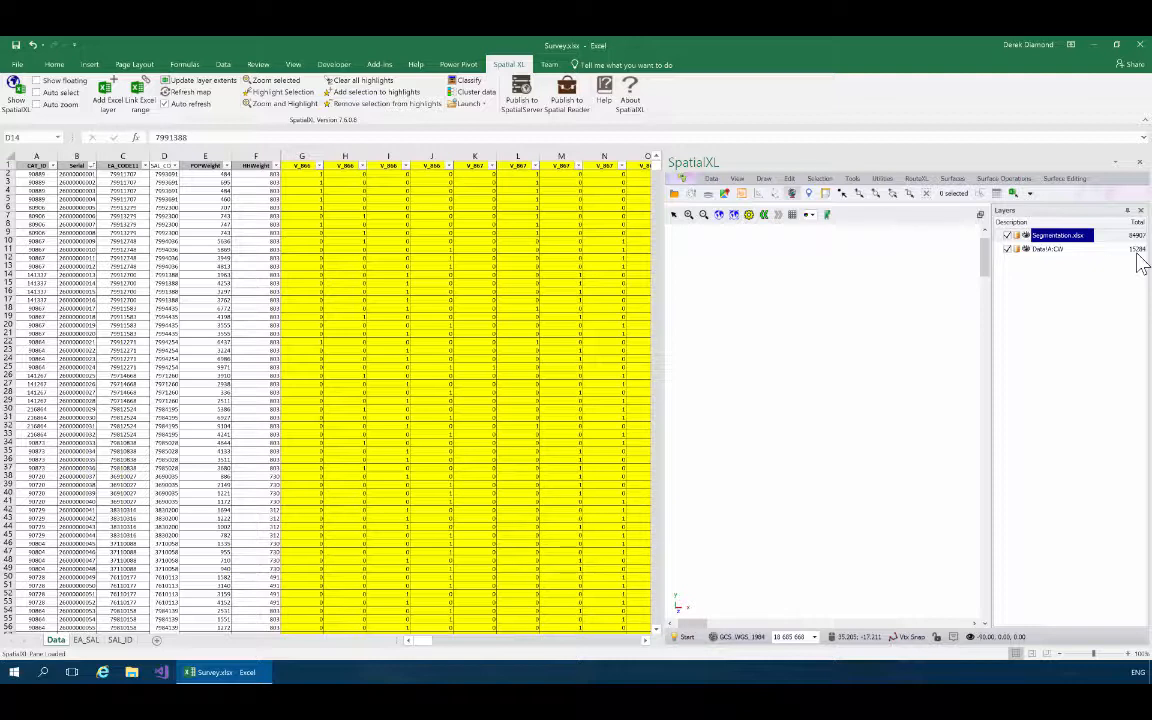
View the Segmentation.xlsx layer's data in a widened window and examine its columns from SAL through the household goods fields.
right_click(1076, 246)
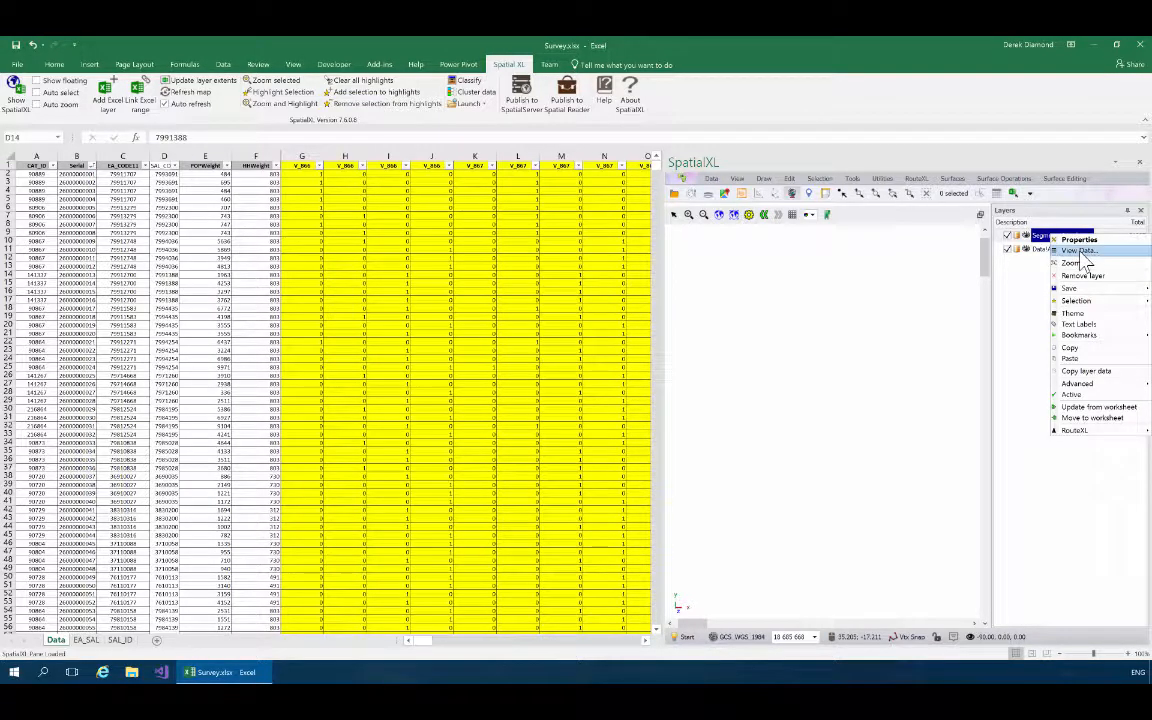
left_click(1015, 311)
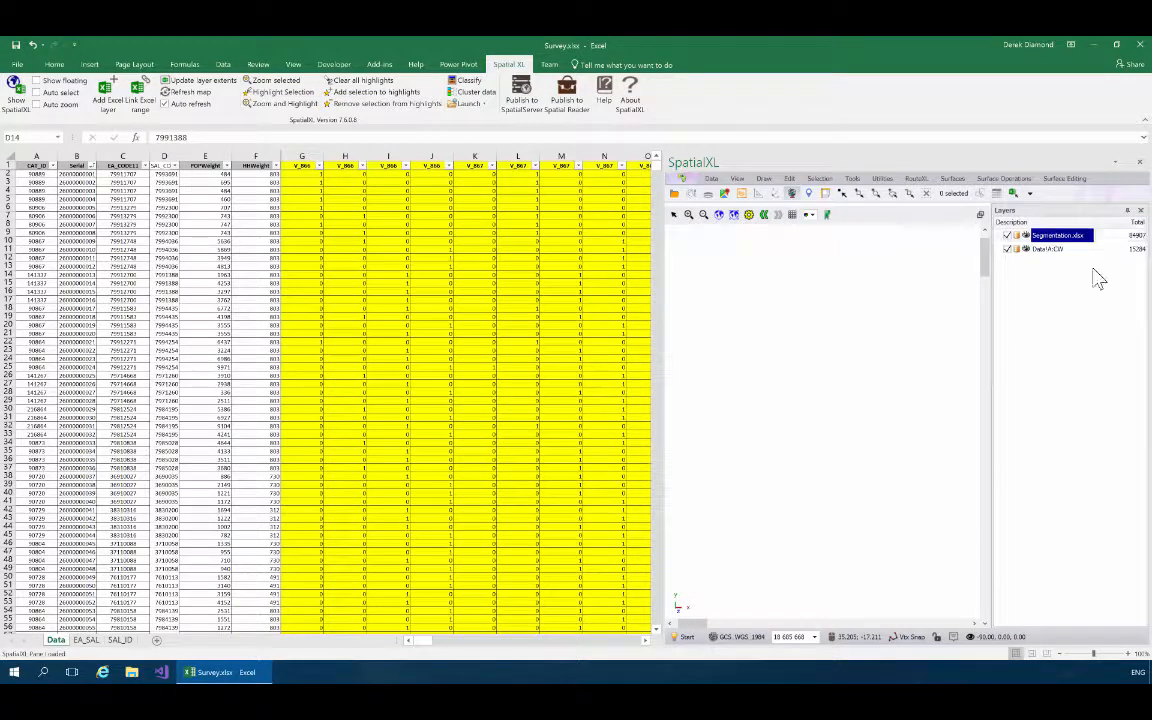
right_click(1040, 238)
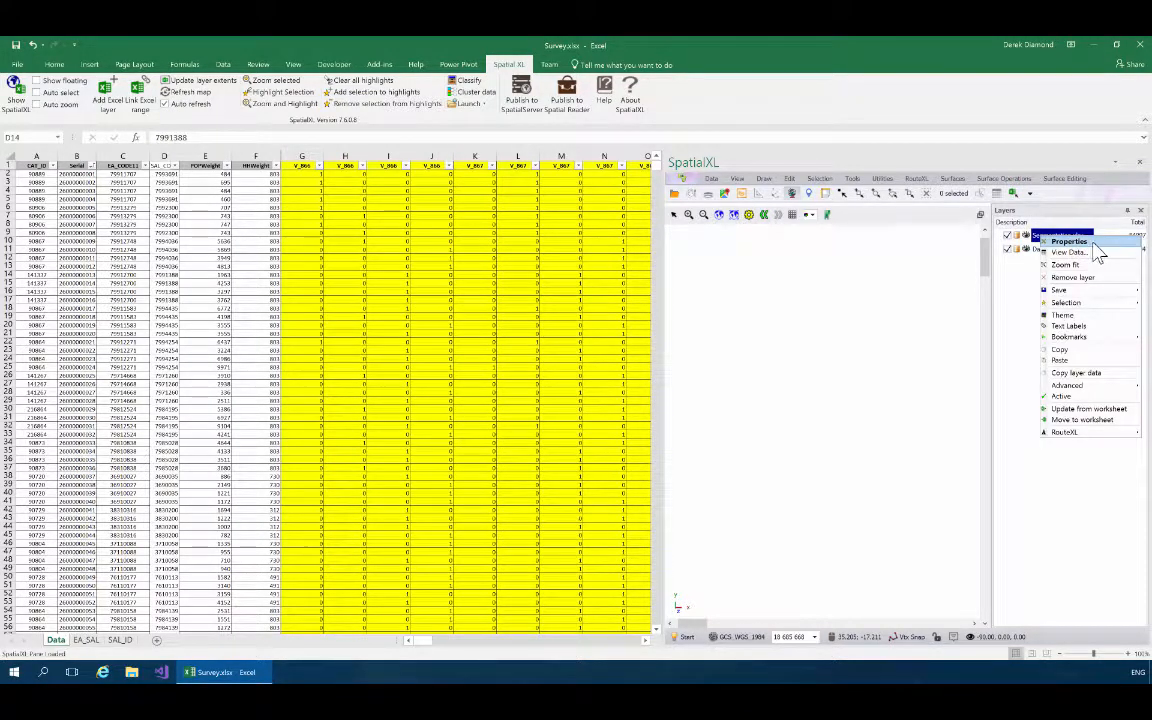
left_click(1081, 250)
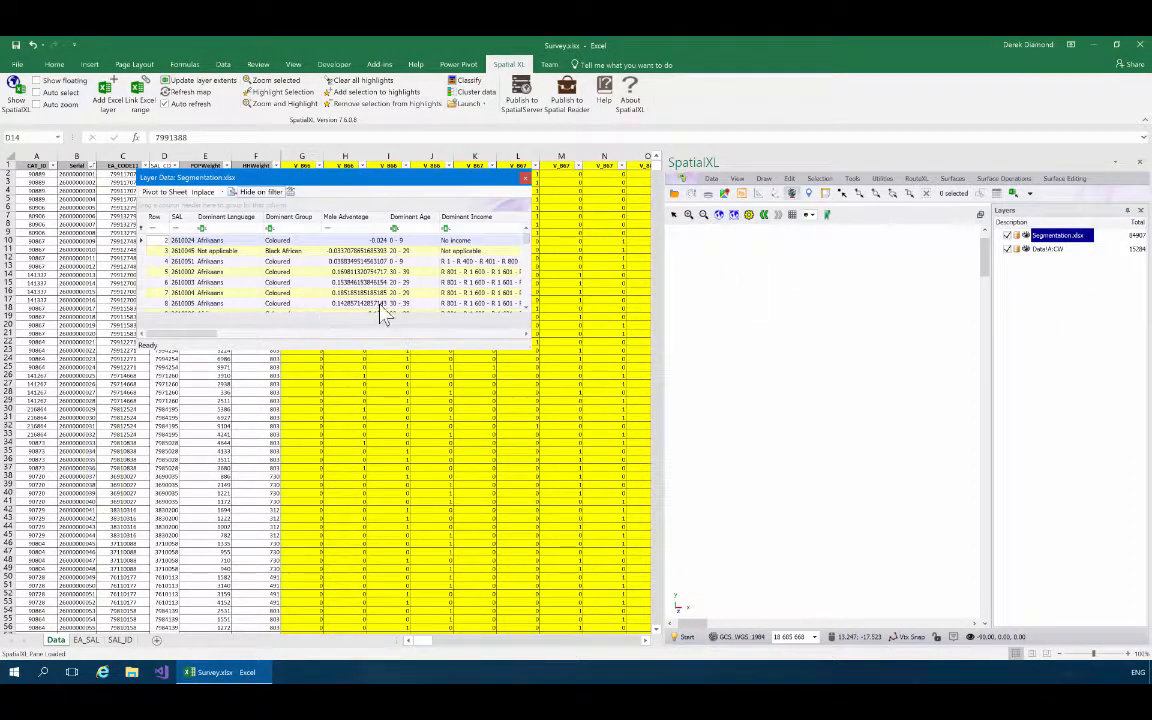
left_click_drag(529, 341, 845, 345)
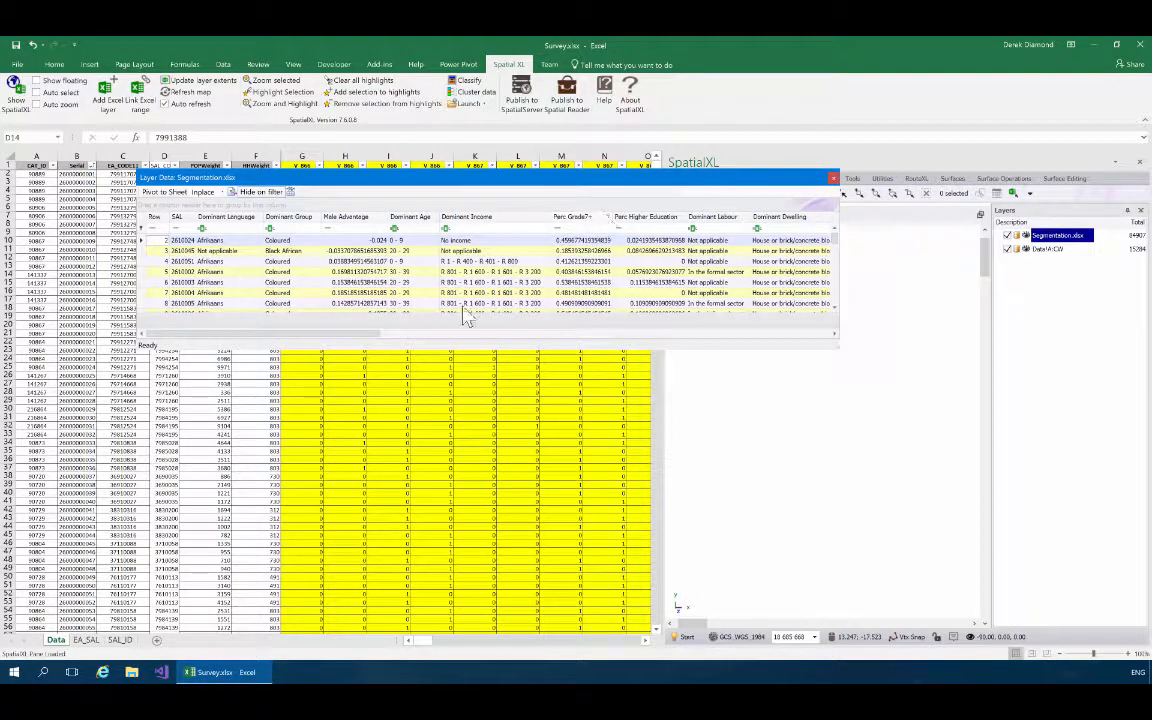
left_click_drag(368, 337, 558, 338)
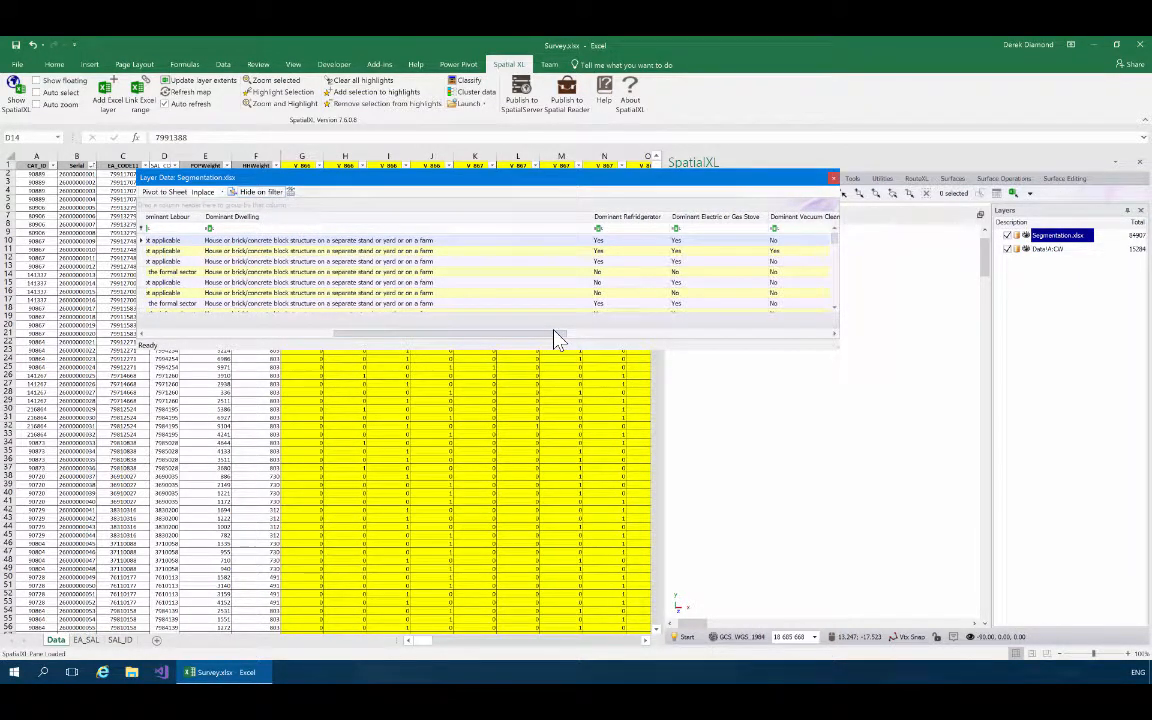
left_click_drag(558, 338, 679, 337)
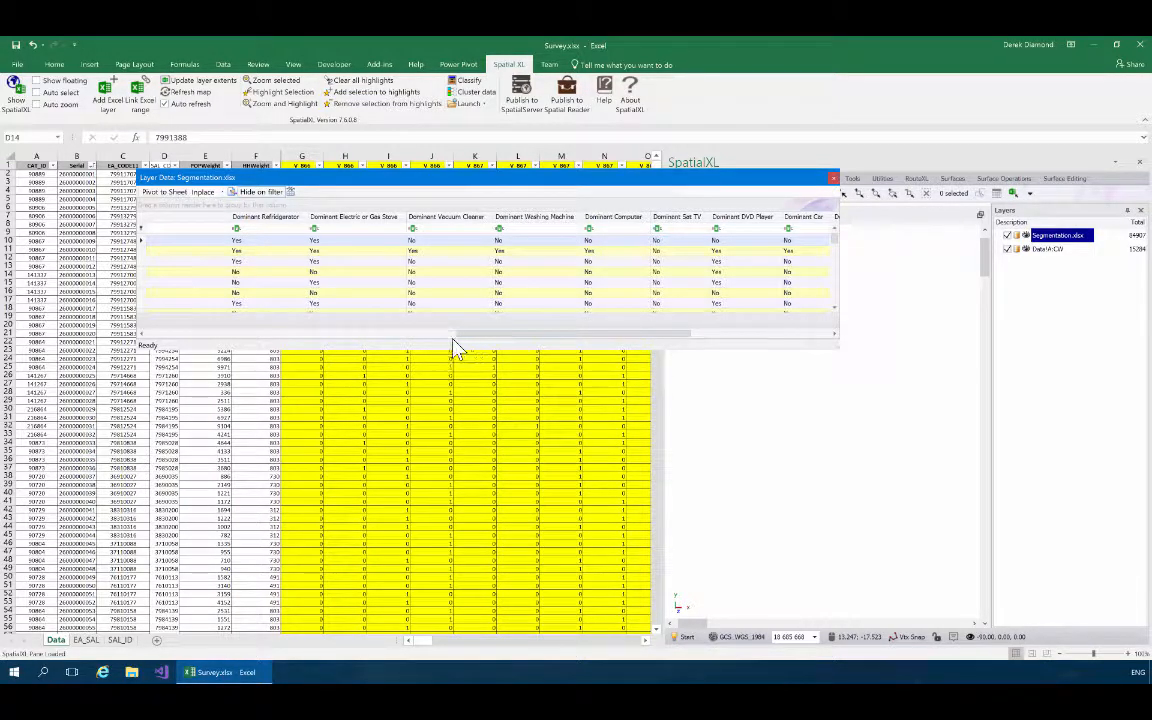
Examine the Segmentation.xlsx layer's remaining columns through Dominant Access to Internet, and close the layer data window.
left_click_drag(500, 342, 570, 342)
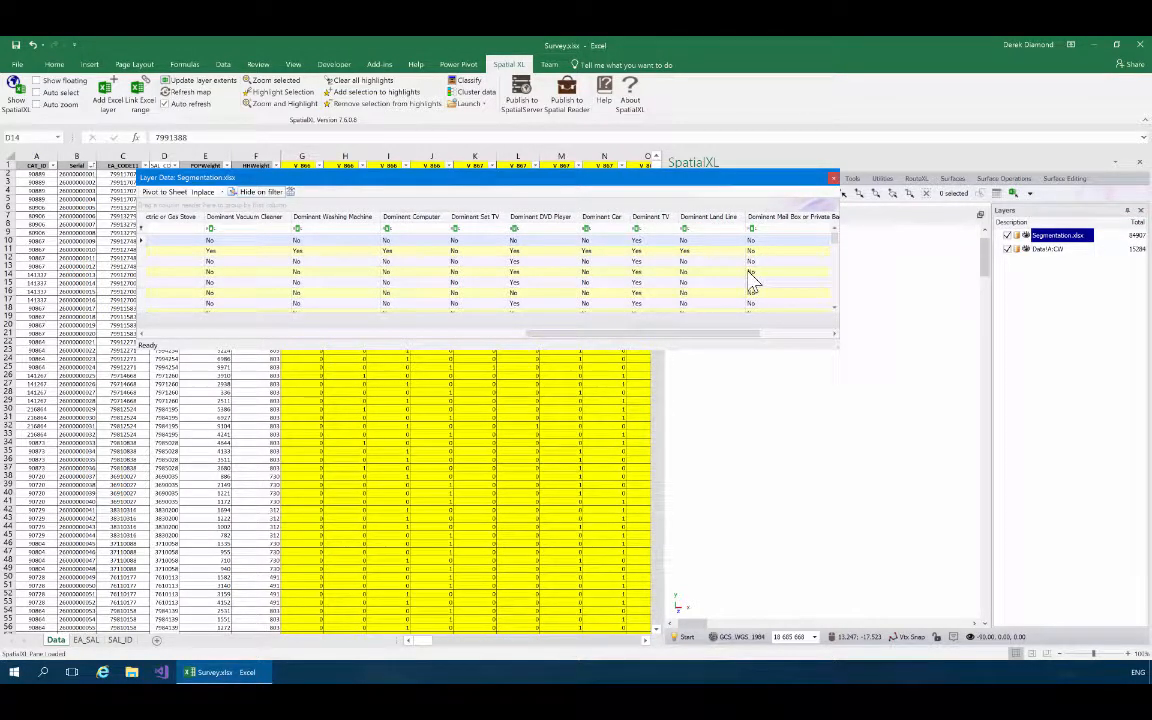
left_click_drag(707, 336, 779, 334)
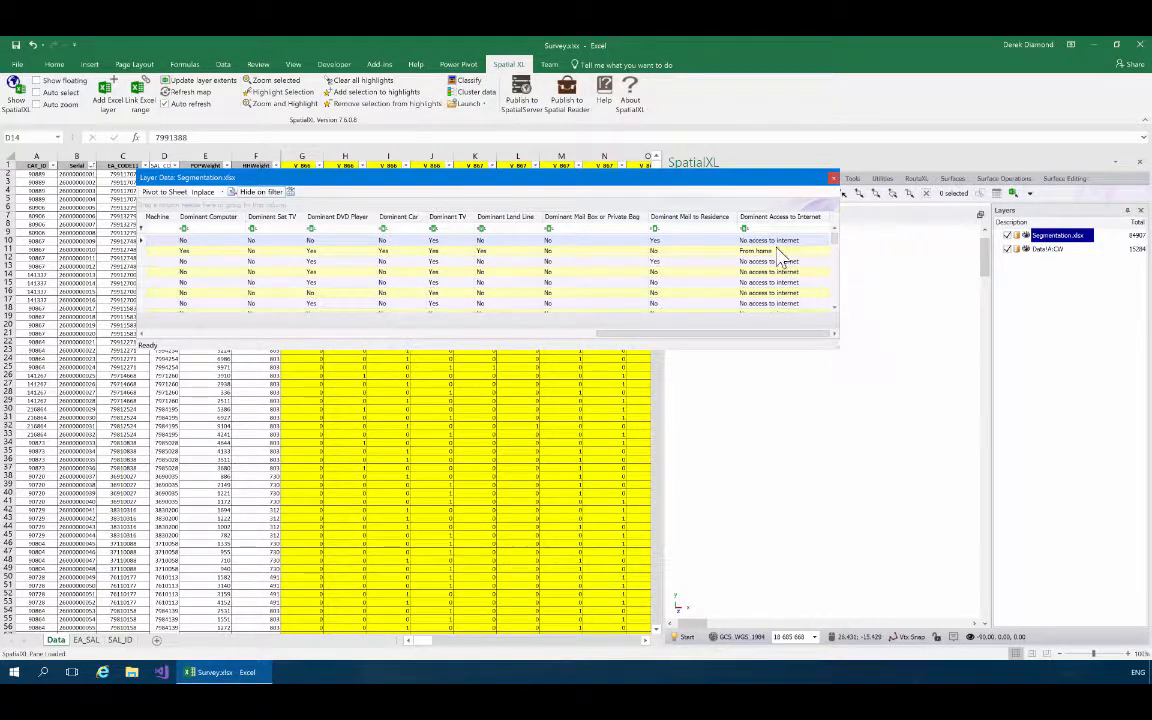
mouse_move(834, 241)
left_mouse_down()
mouse_move(834, 278)
mouse_move(834, 240)
left_mouse_up()
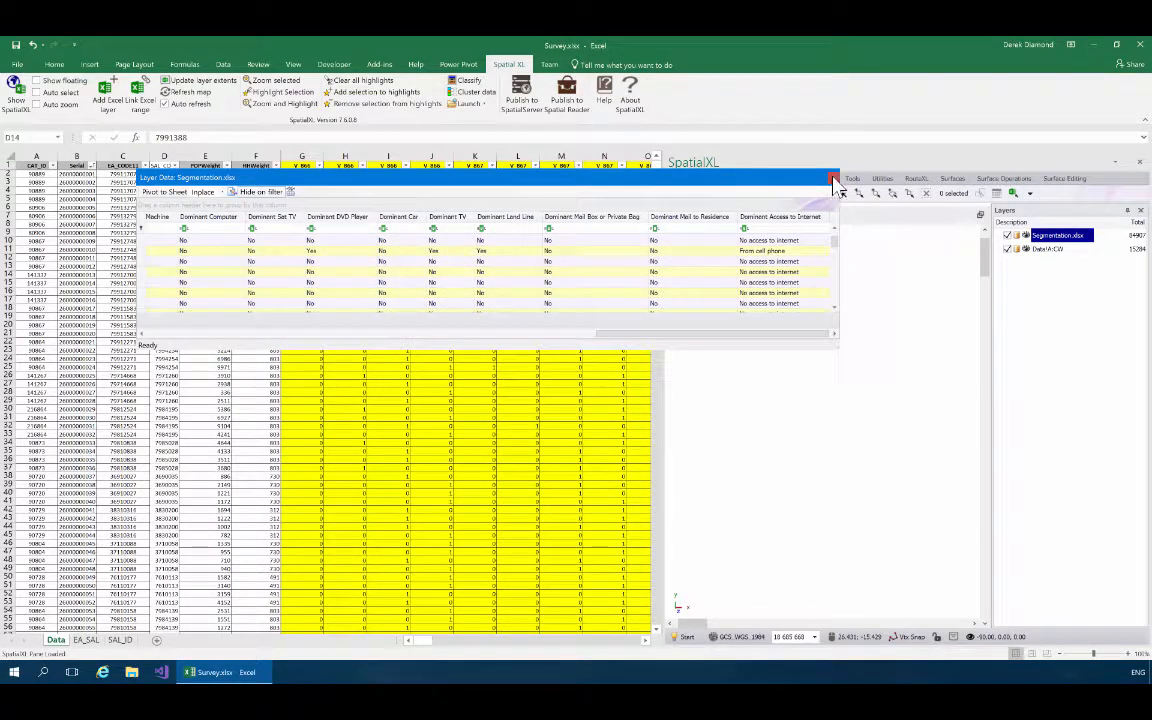
left_click(833, 179)
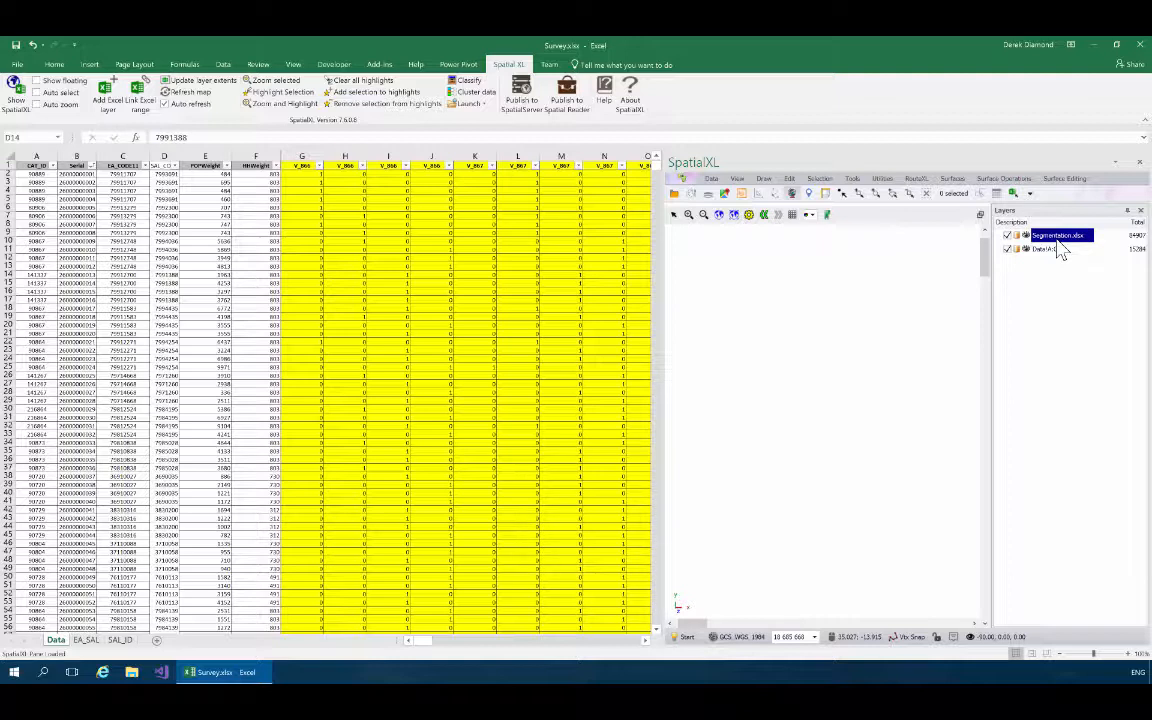
Start Extrapolate Survey with Data!A:CW as survey layer keyed by SAL_CODE, and key the Segmentation.xlsx extrapolation layer by SAL.
left_click(852, 182)
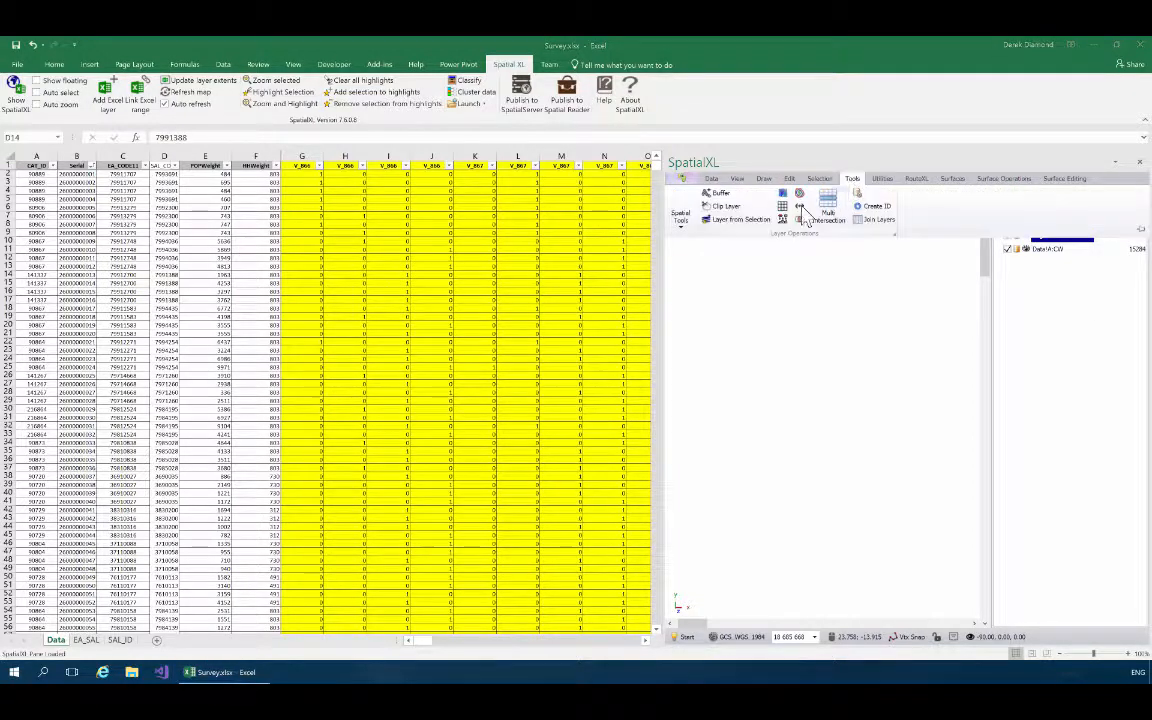
left_click(682, 228)
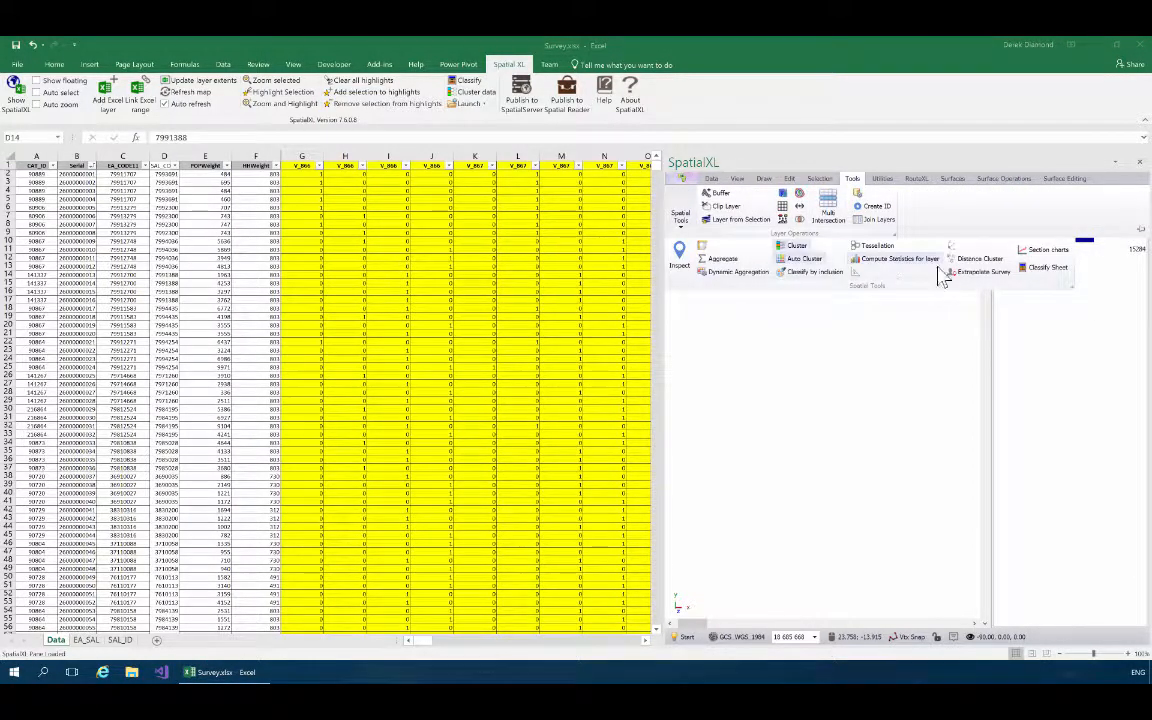
left_click(980, 272)
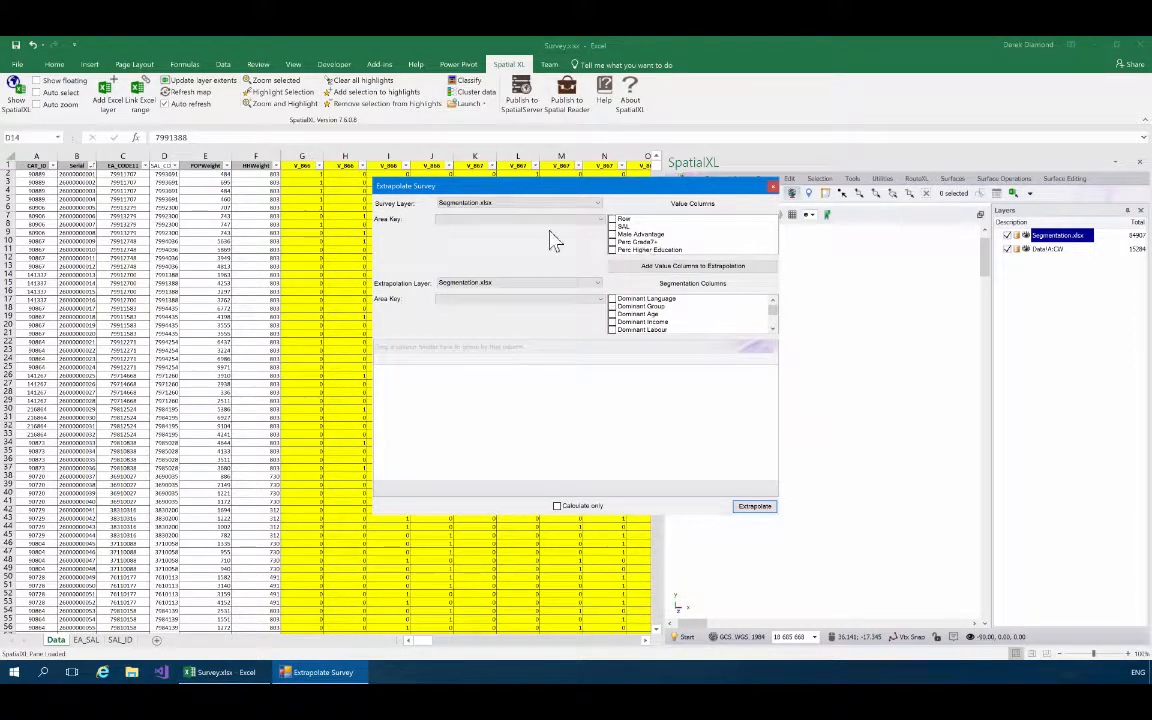
left_click_drag(503, 188, 350, 194)
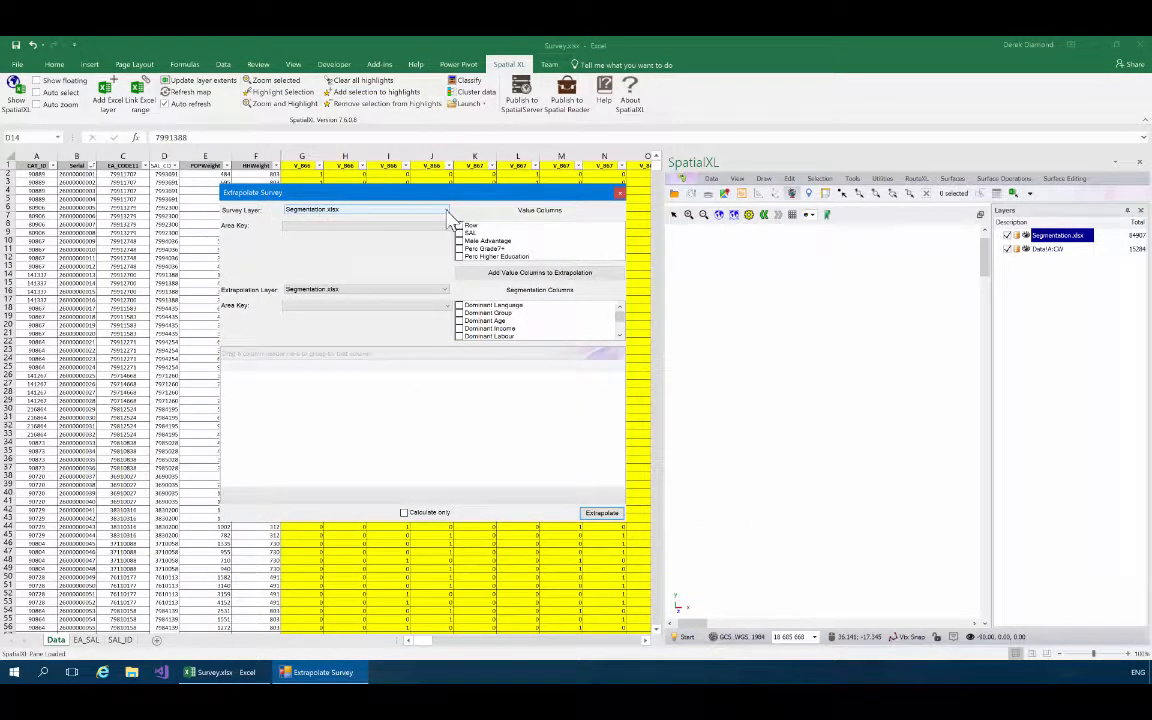
left_click(447, 210)
left_click(335, 223)
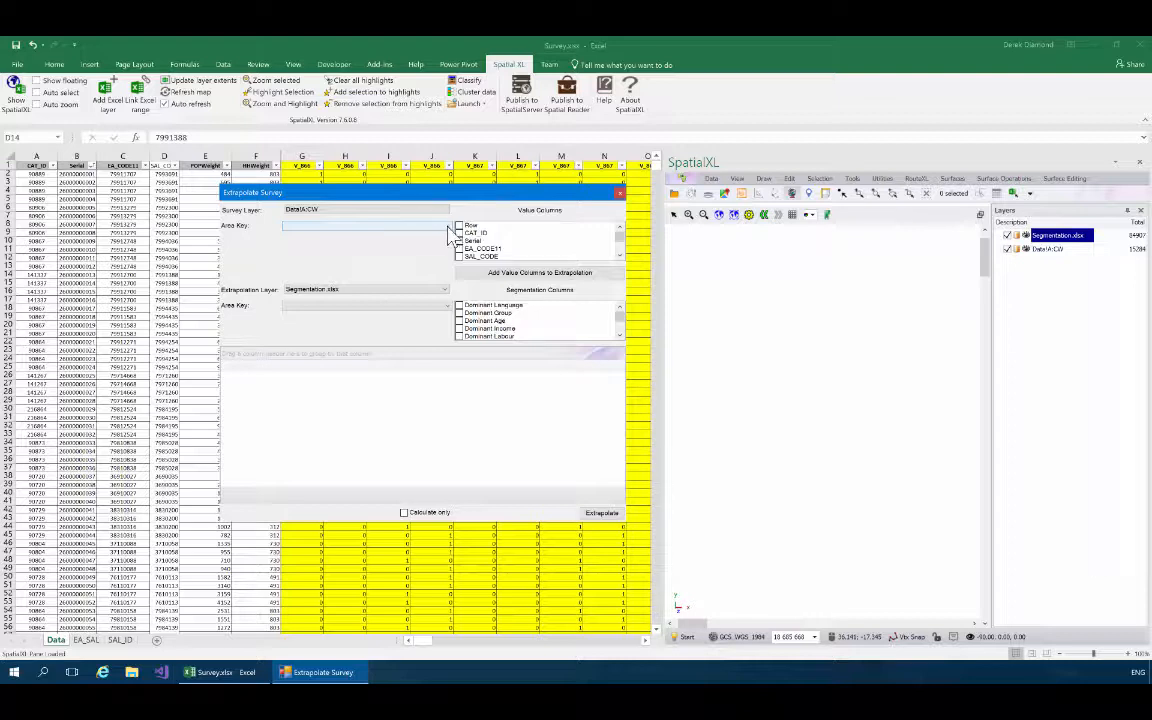
left_click(448, 227)
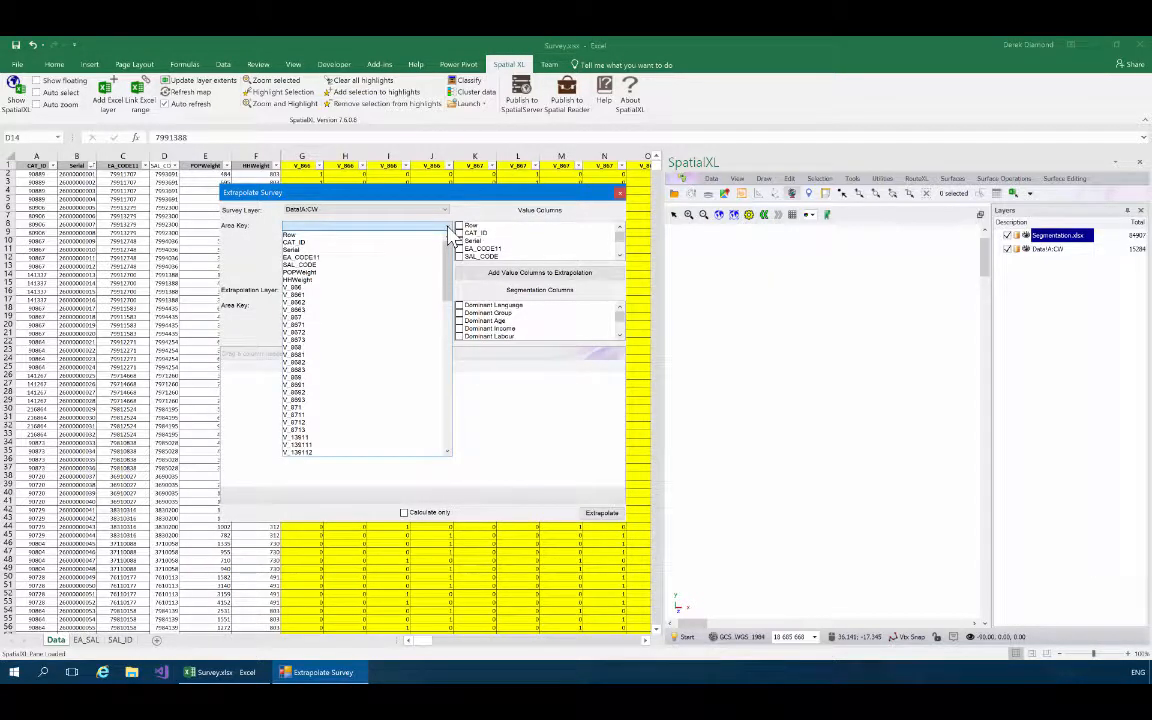
left_click(313, 265)
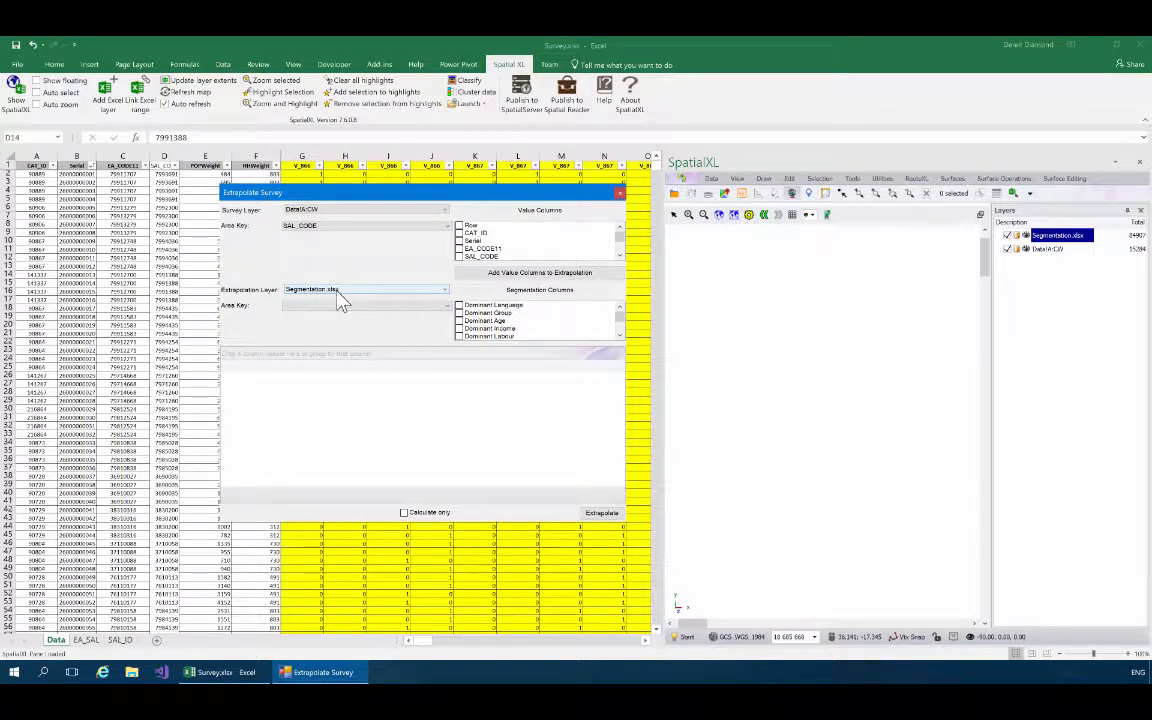
left_click(420, 308)
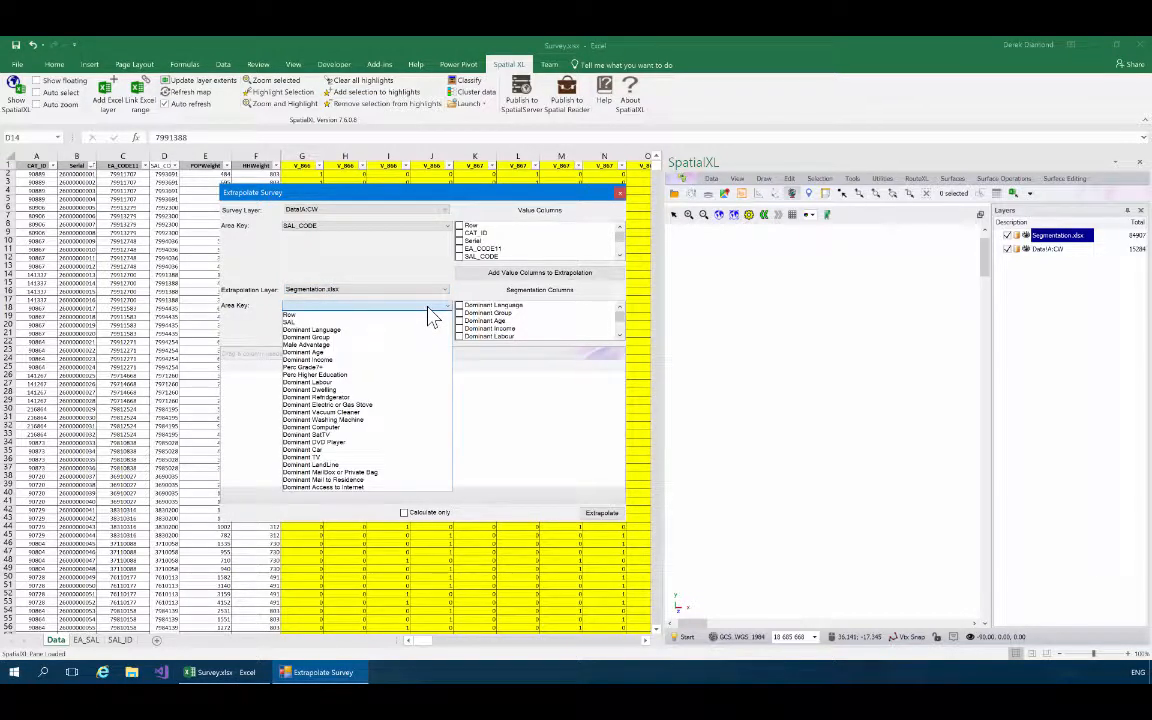
left_click(296, 322)
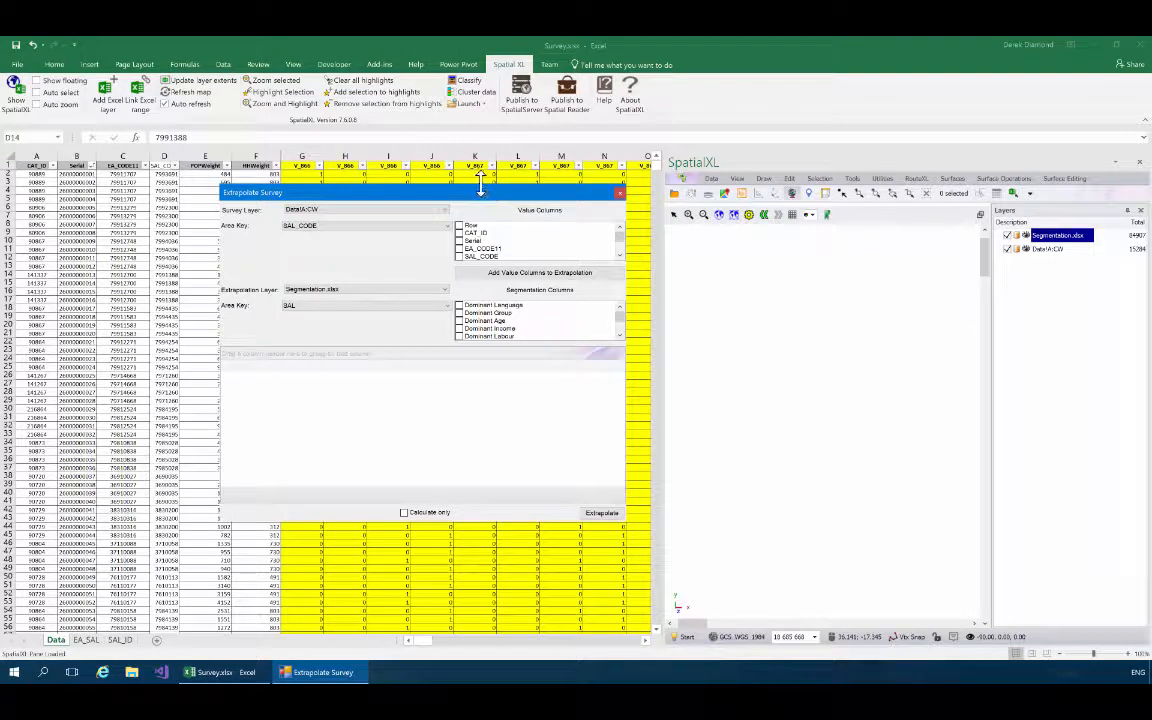
Include all value columns except Row, CAT_ID, Serial, EA_CODE11, SAL_CODE, POPWeight and HHWeight, in an enlarged Extrapolate Survey dialog.
left_click_drag(480, 186, 480, 126)
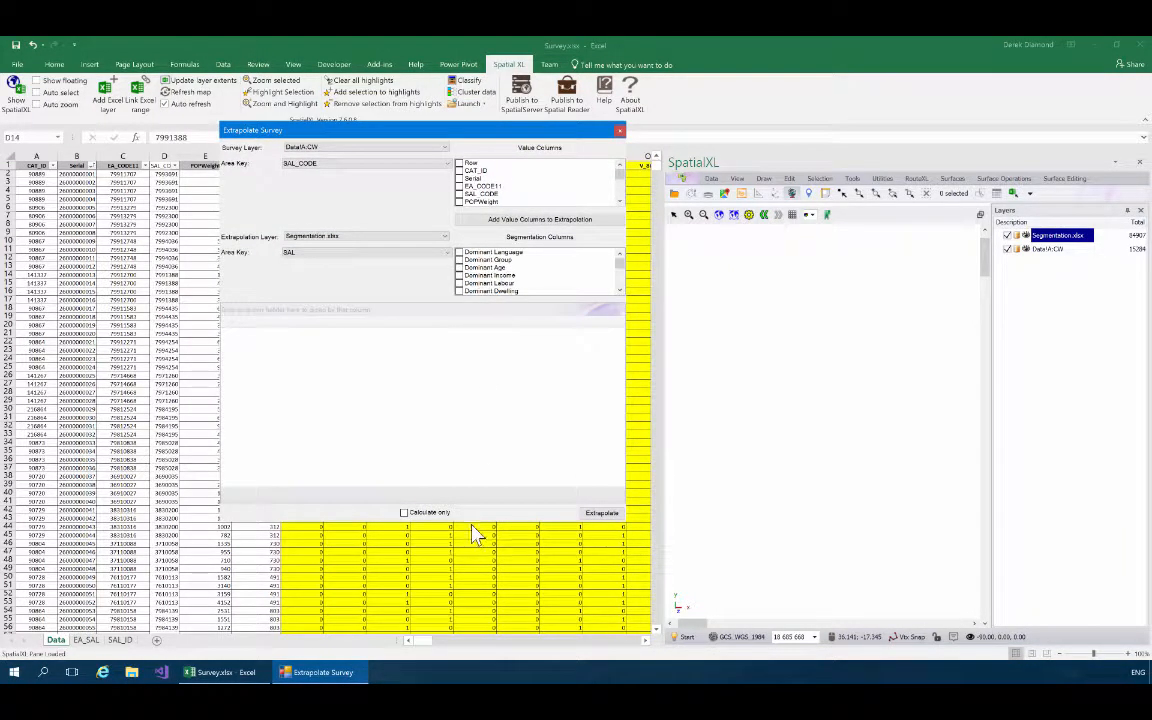
left_click_drag(469, 522, 469, 597)
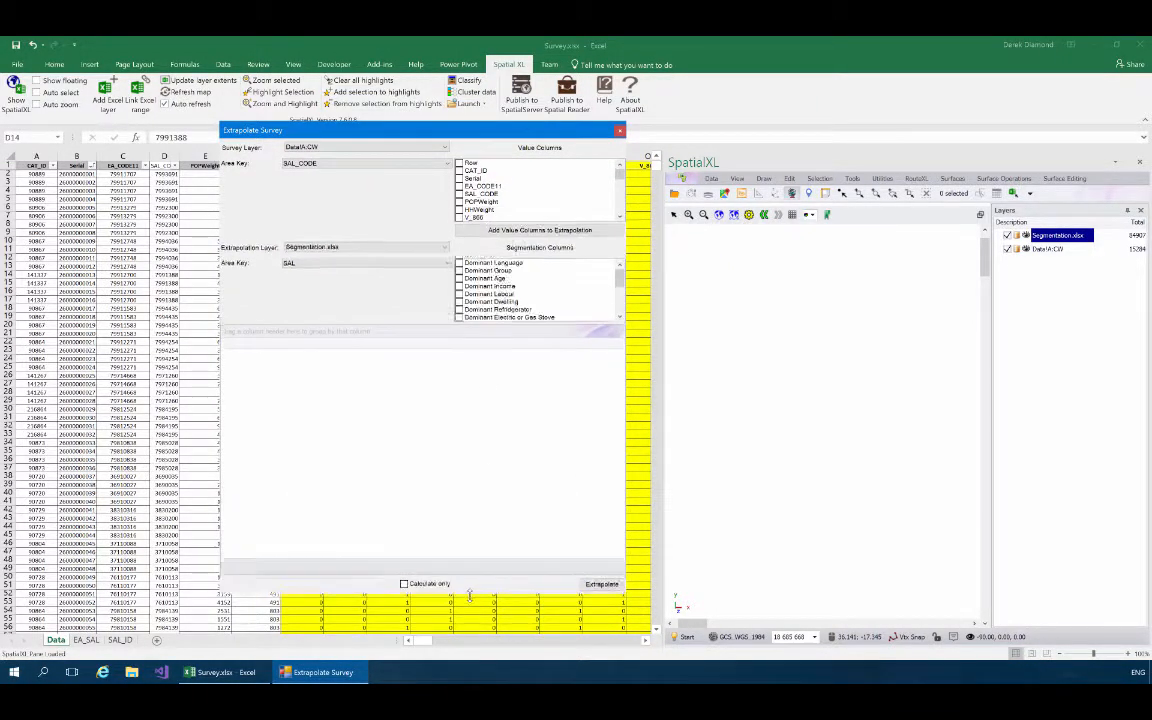
mouse_move(619, 184)
left_mouse_down()
mouse_move(620, 198)
mouse_move(620, 172)
left_mouse_up()
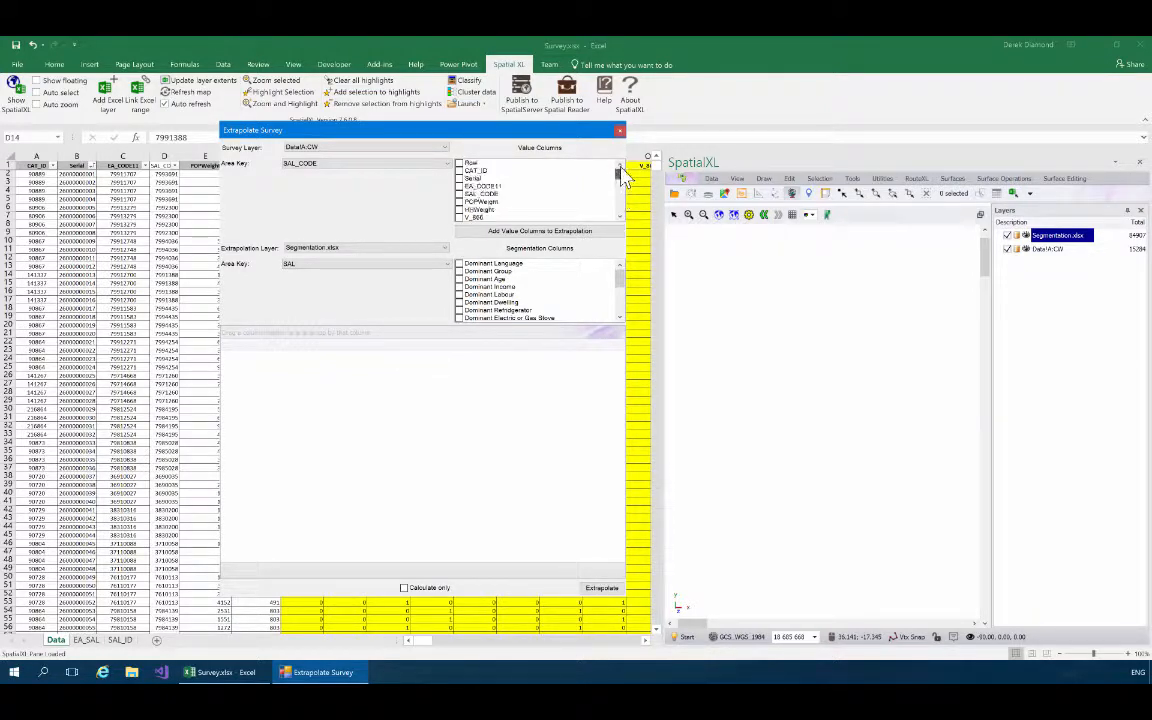
right_click(505, 178)
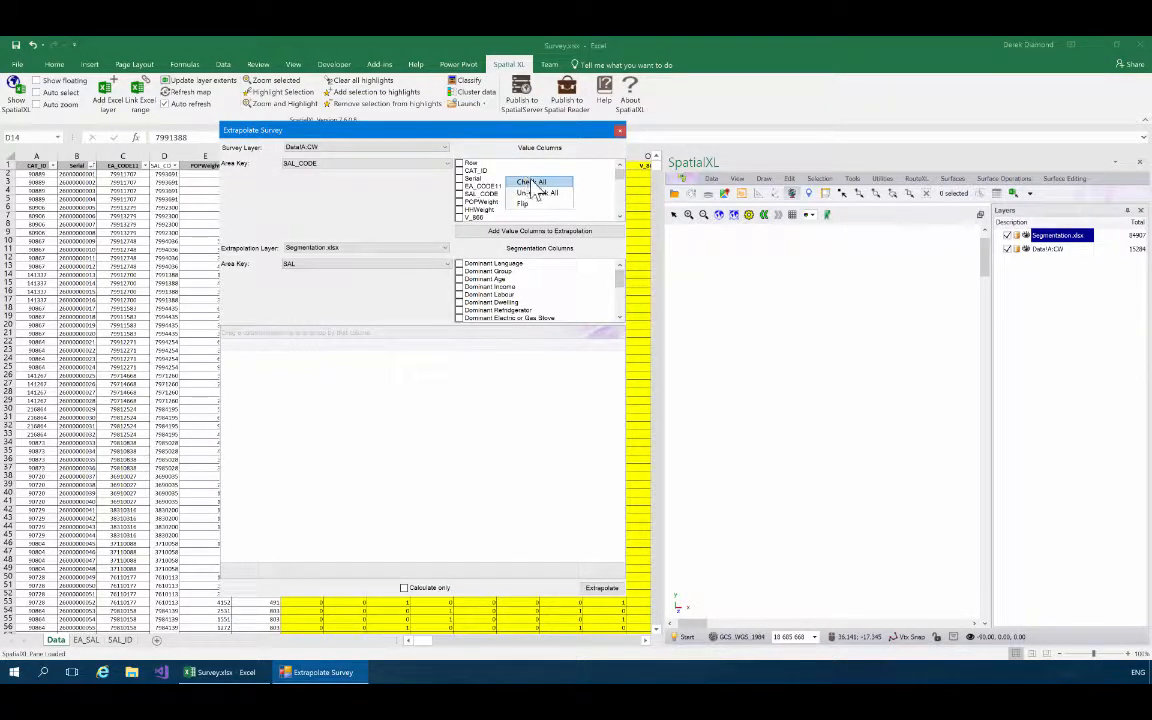
left_click(527, 181)
double_click(459, 164)
double_click(459, 171)
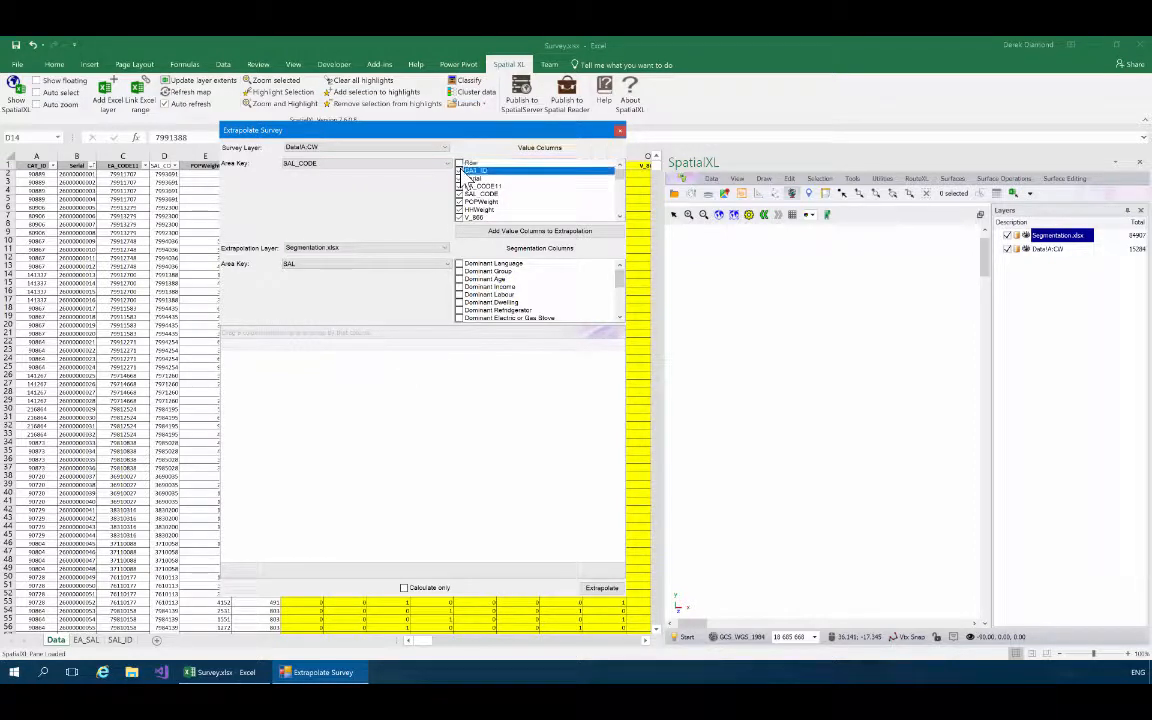
double_click(460, 179)
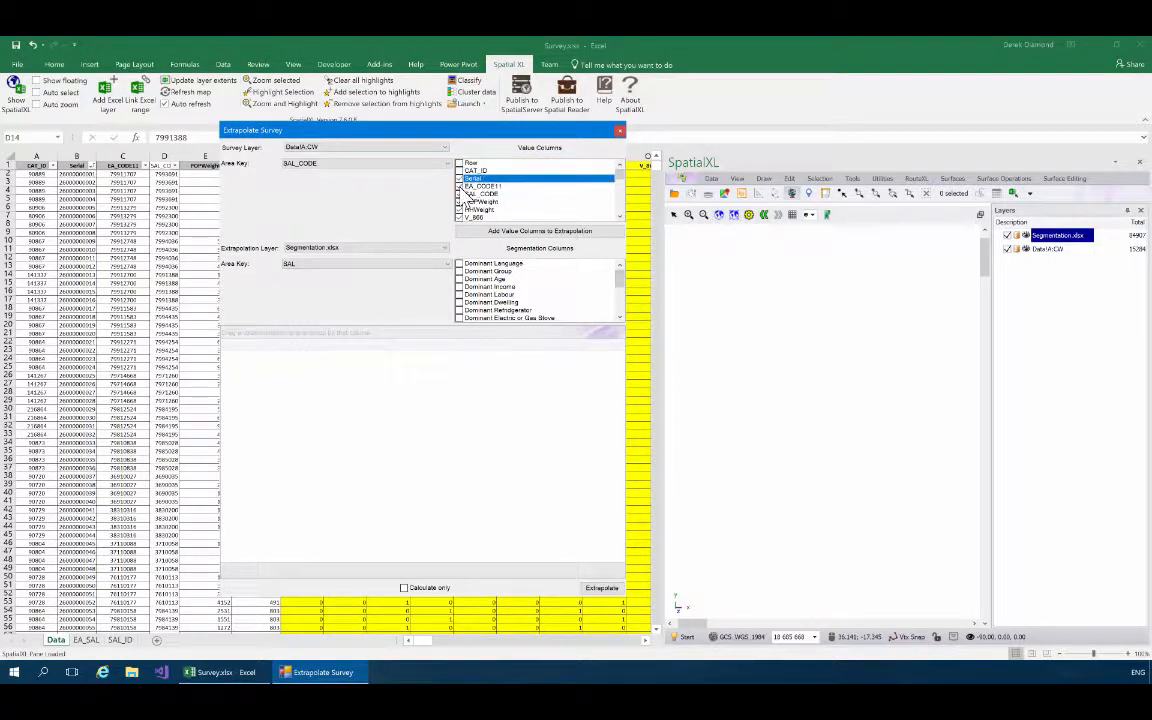
double_click(460, 187)
double_click(460, 194)
double_click(460, 202)
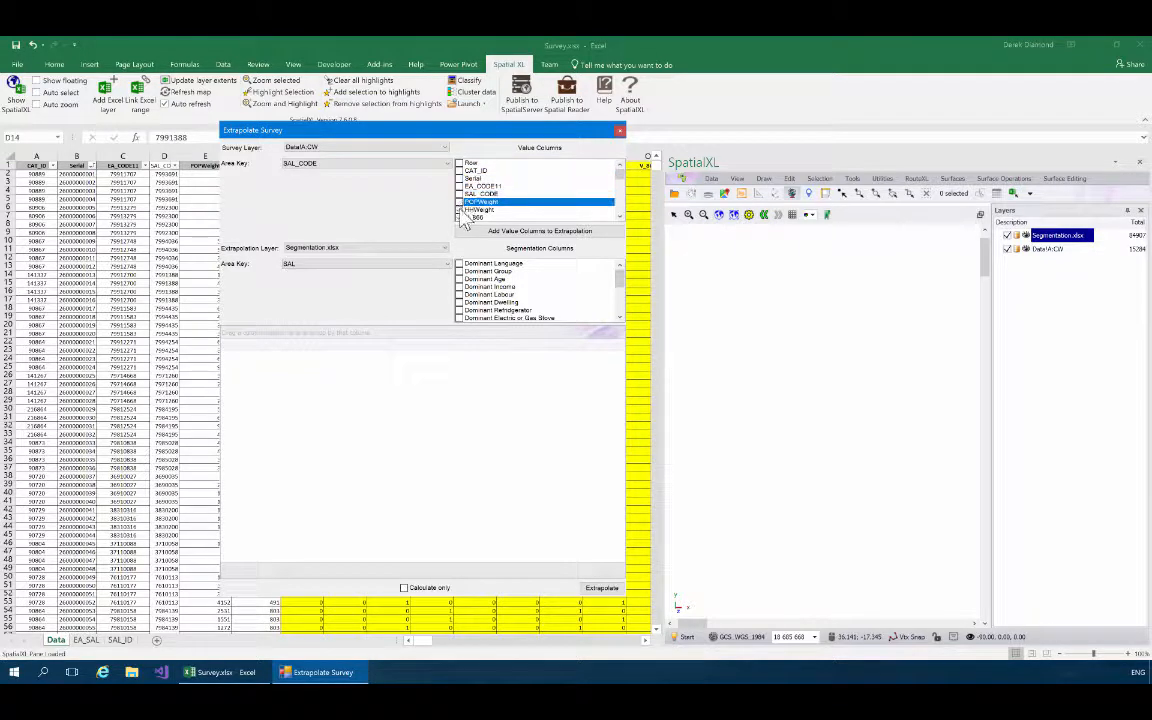
double_click(460, 210)
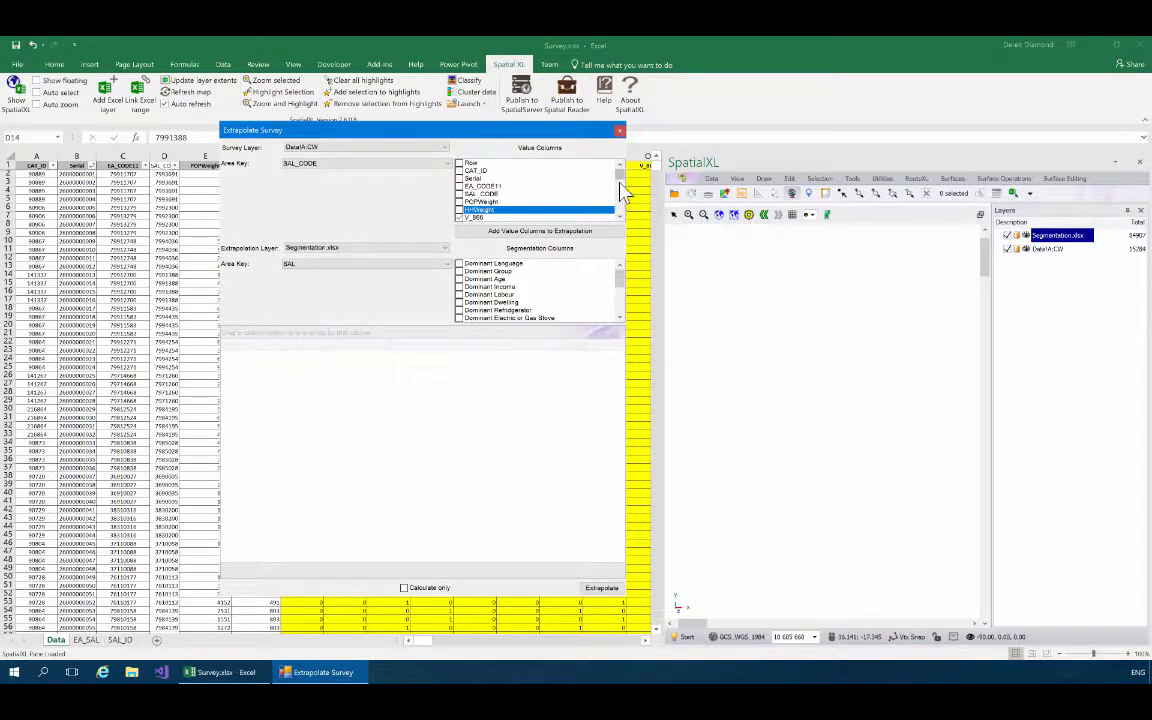
mouse_move(620, 185)
left_mouse_down()
mouse_move(620, 215)
mouse_move(622, 172)
left_mouse_up()
Include the dominant refrigerator, electric or gas stove, vacuum cleaner, washing machine, computer, SatTV and DVD player fields as segmentation columns.
left_click_drag(621, 284, 620, 290)
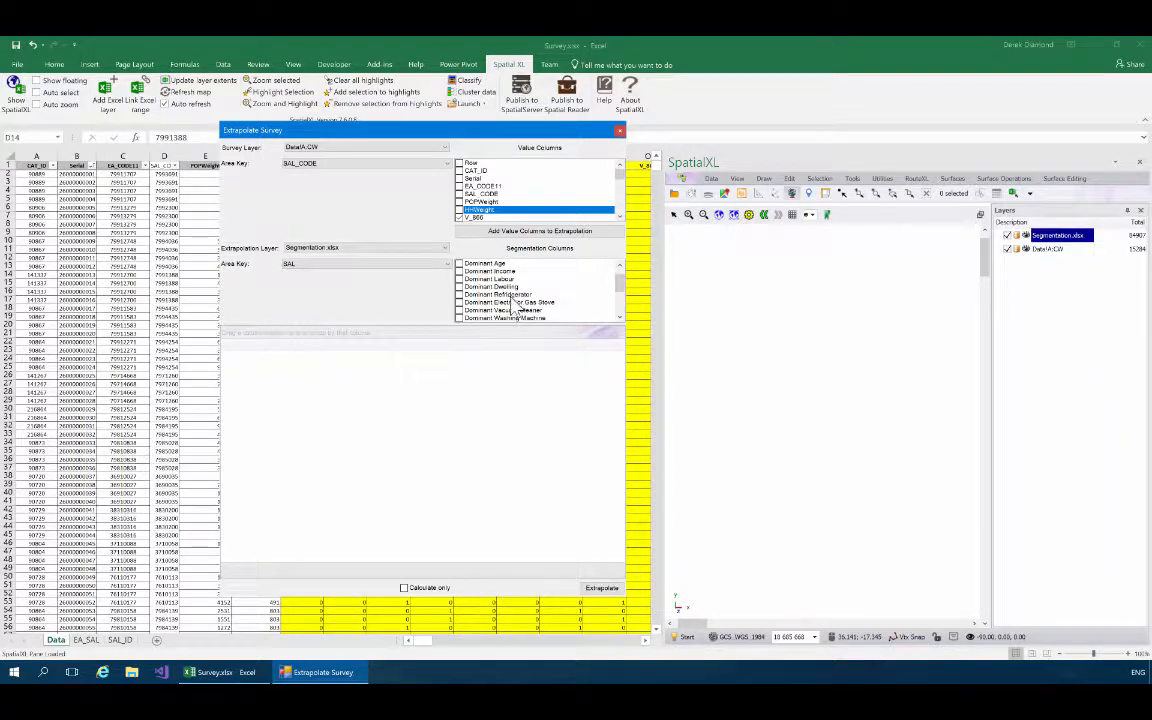
left_click(460, 295)
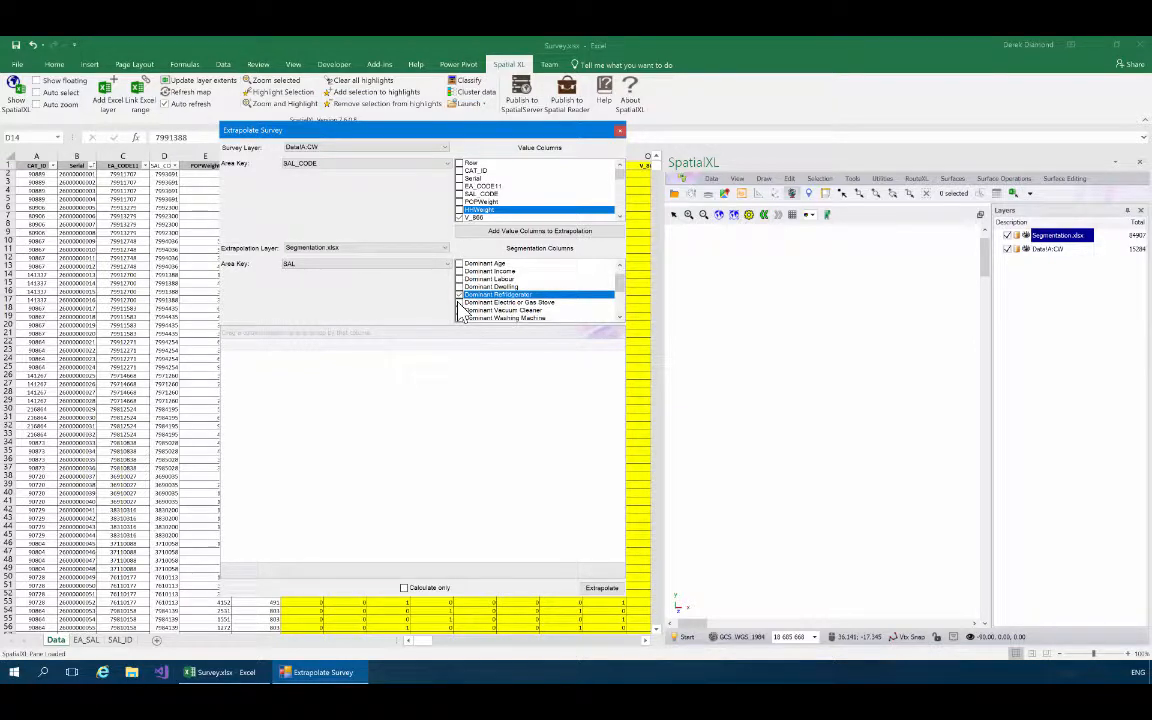
left_click(460, 303)
left_click(460, 311)
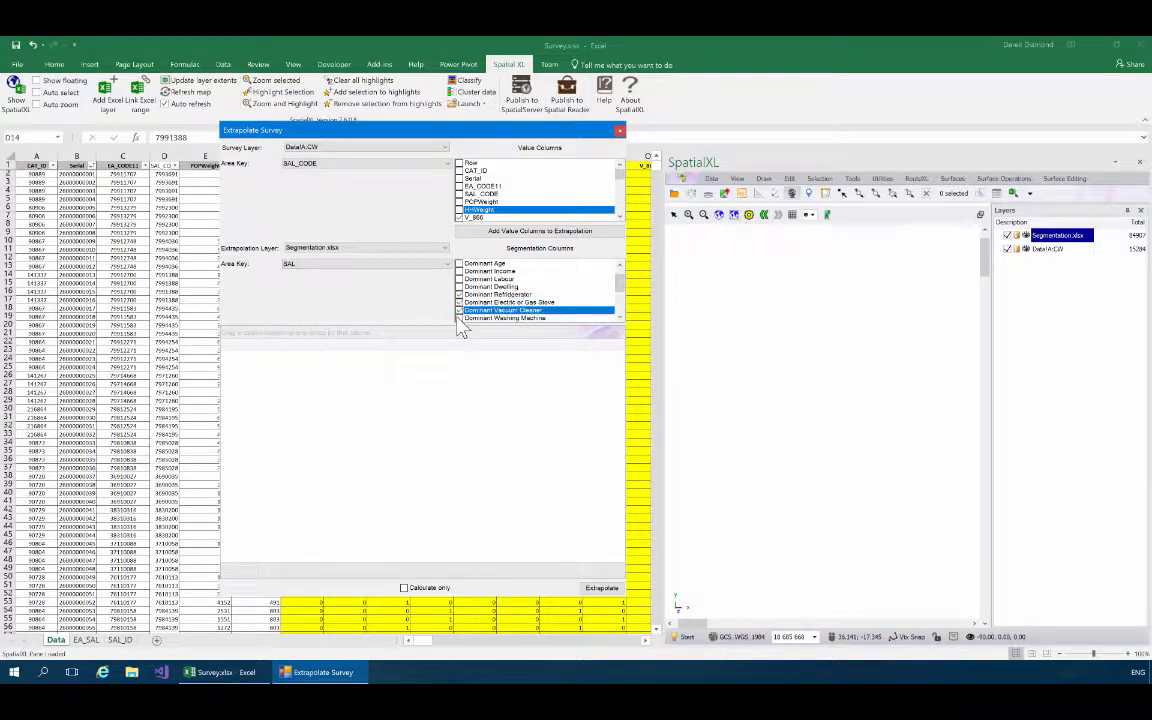
left_click(459, 318)
left_click(620, 318)
left_click(620, 318)
left_click(620, 318)
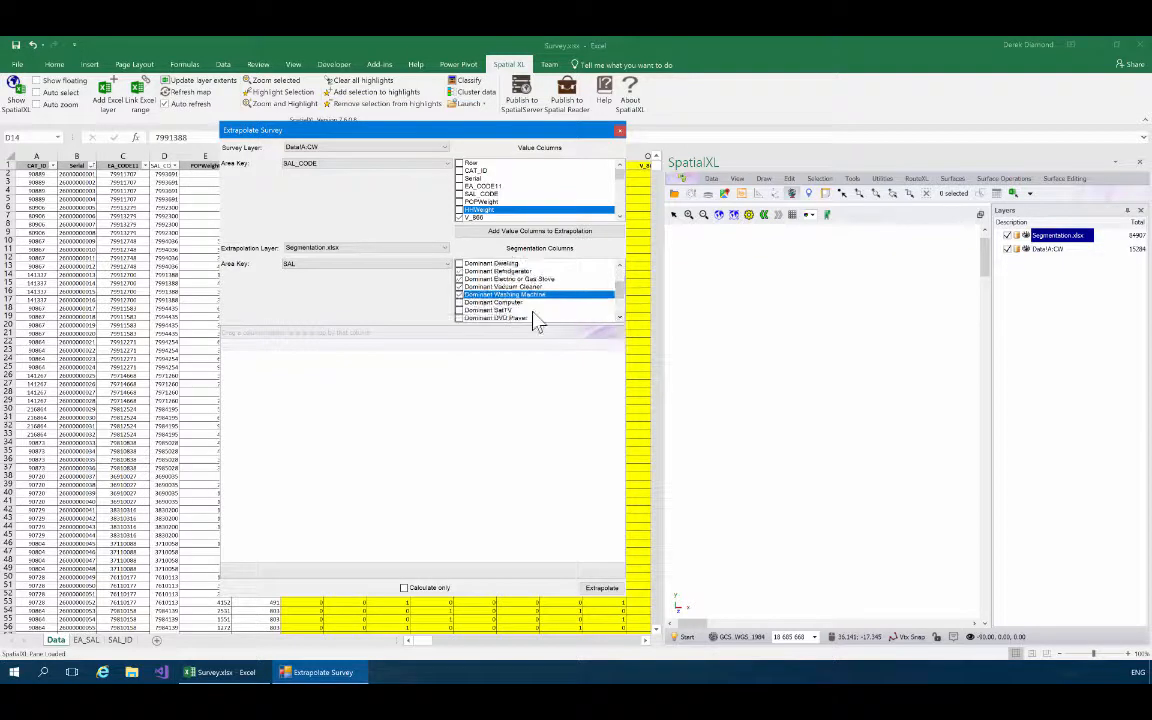
left_click(459, 302)
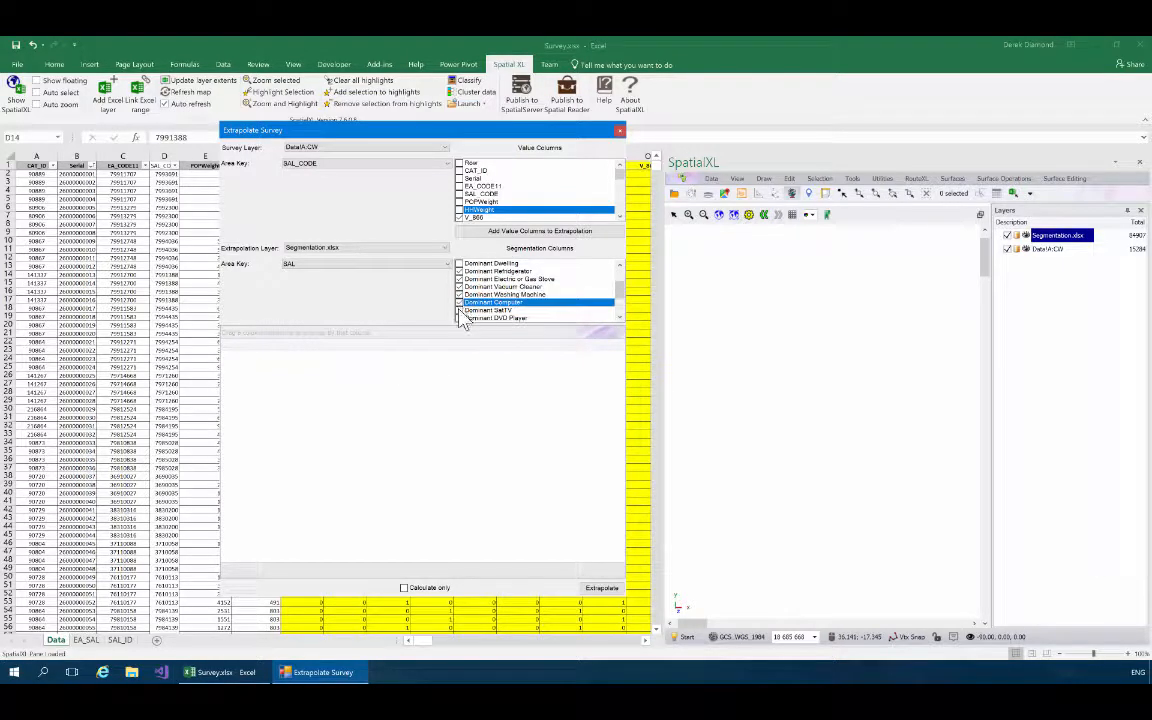
left_click(460, 311)
left_click(461, 318)
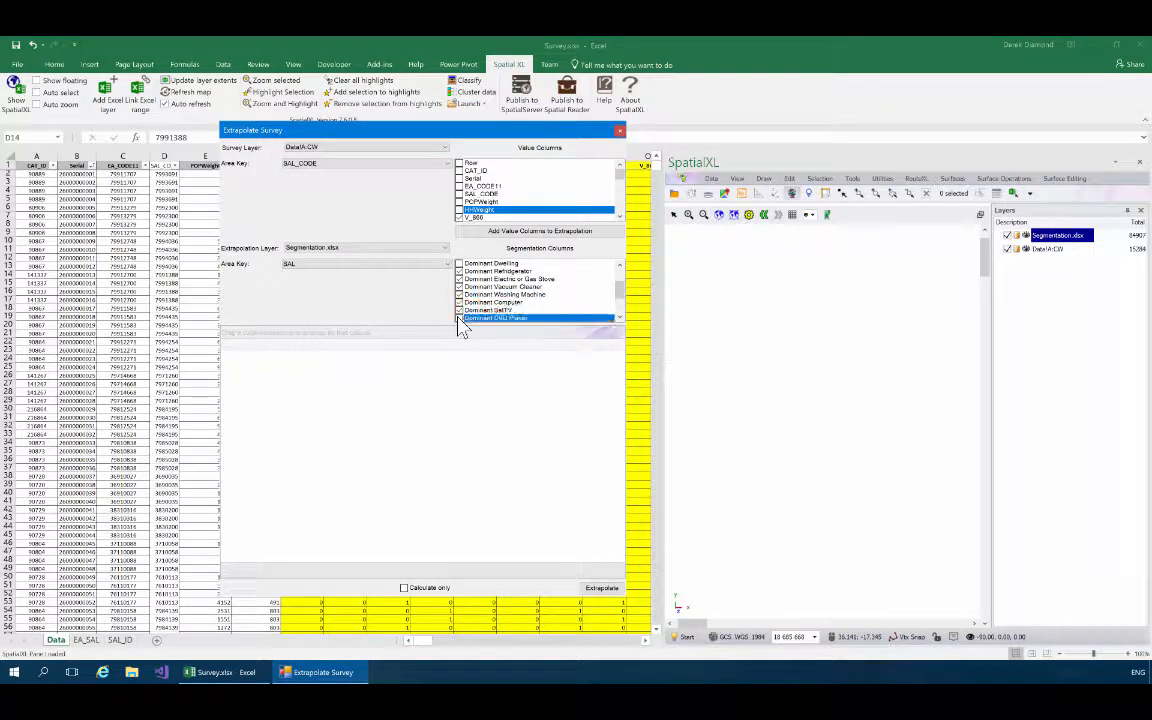
left_click_drag(620, 296, 623, 298)
Run the extrapolation as Calculate only, and add a count summary under the Count column in a widened dialog.
left_click_drag(544, 597, 547, 621)
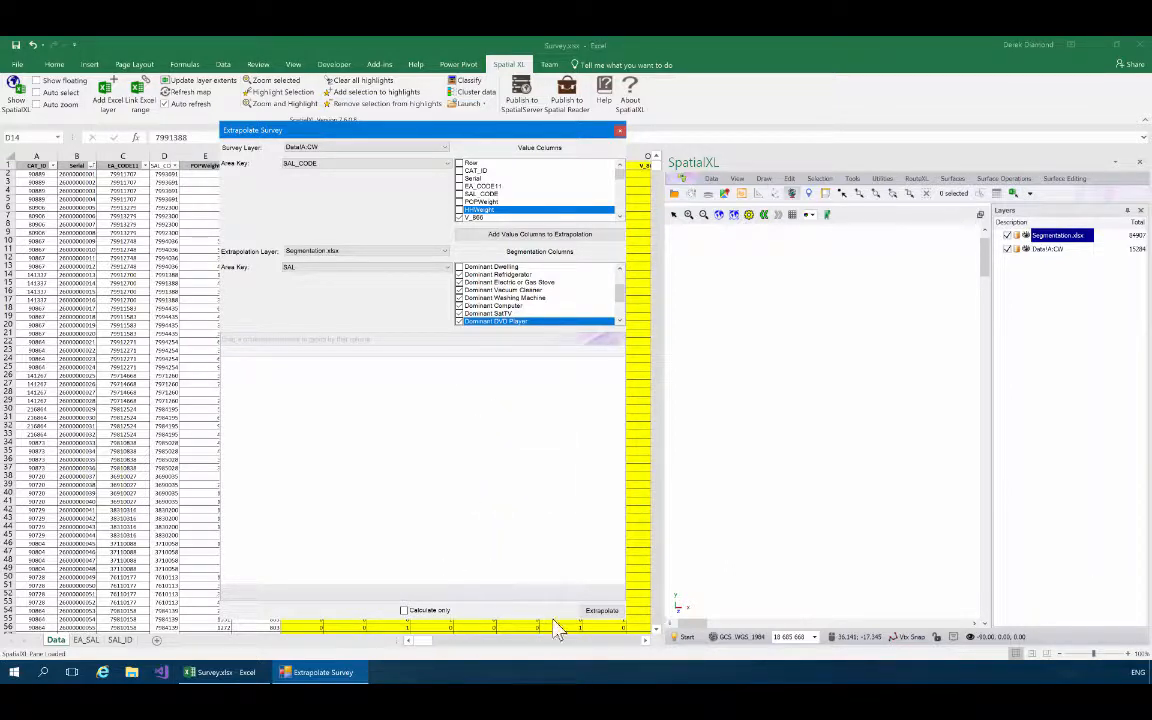
left_click(605, 612)
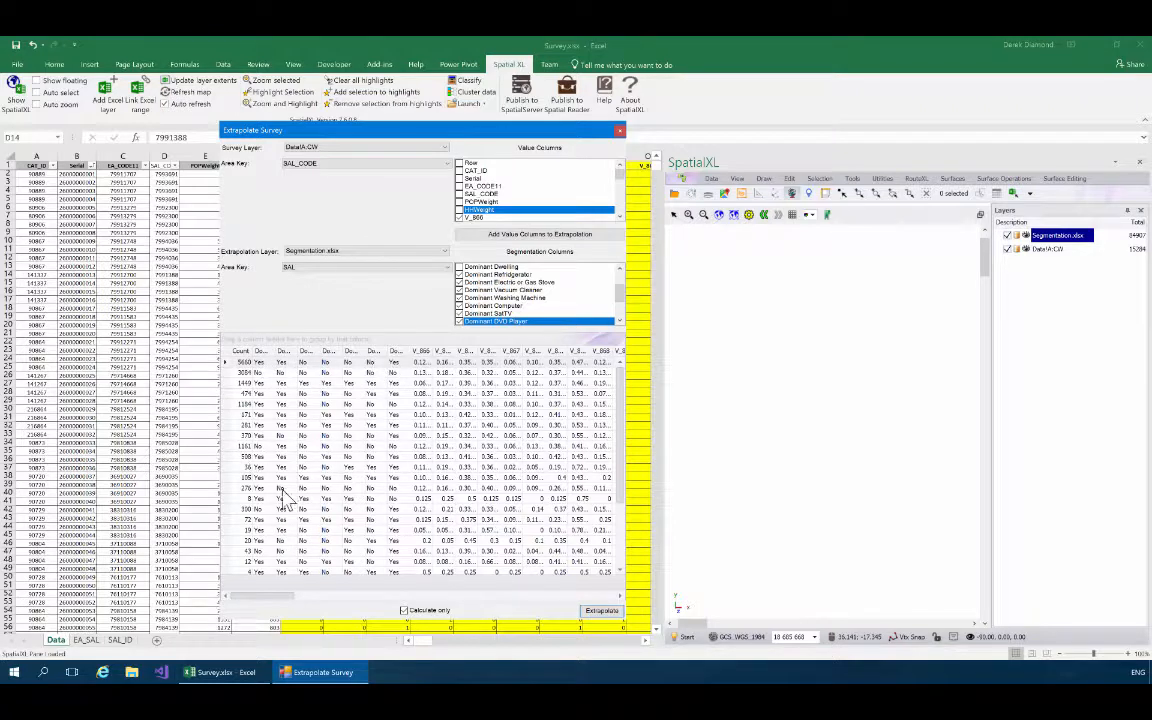
right_click(256, 585)
left_click(258, 554)
mouse_move(619, 449)
left_mouse_down()
mouse_move(614, 524)
mouse_move(618, 427)
left_mouse_up()
left_click_drag(631, 355, 740, 357)
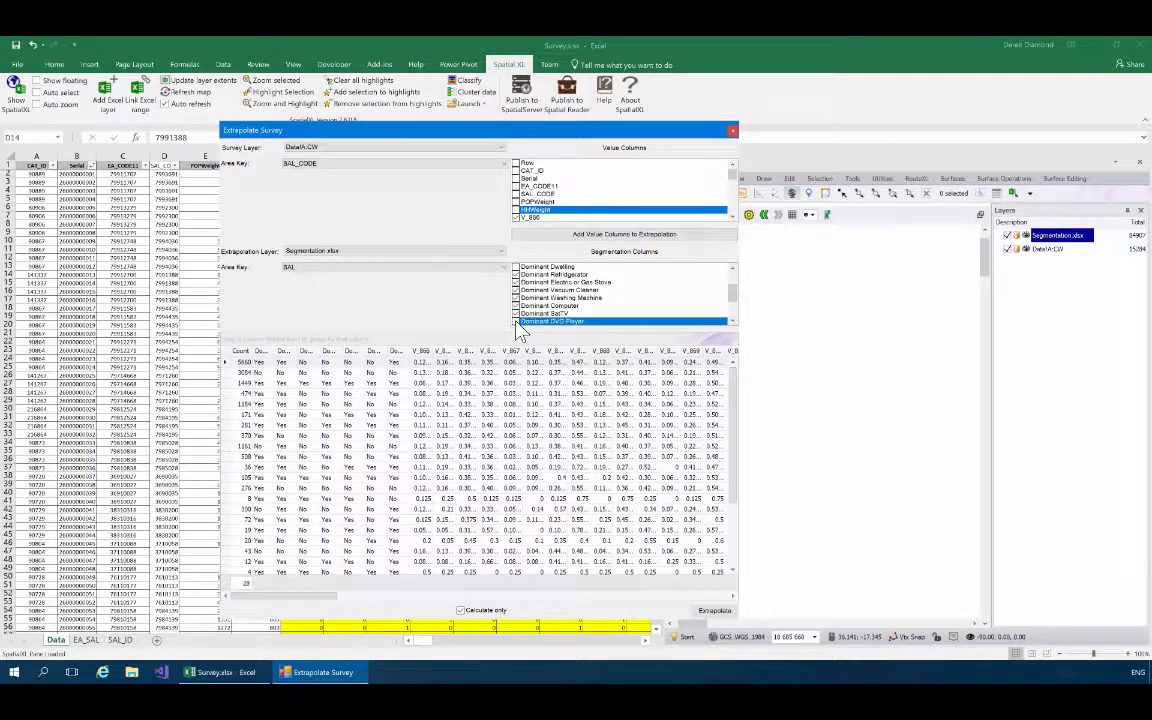
Recalculate the extrapolation without the Dominant DVD Player segmentation column, and add a count summary under the Count column.
left_click(713, 611)
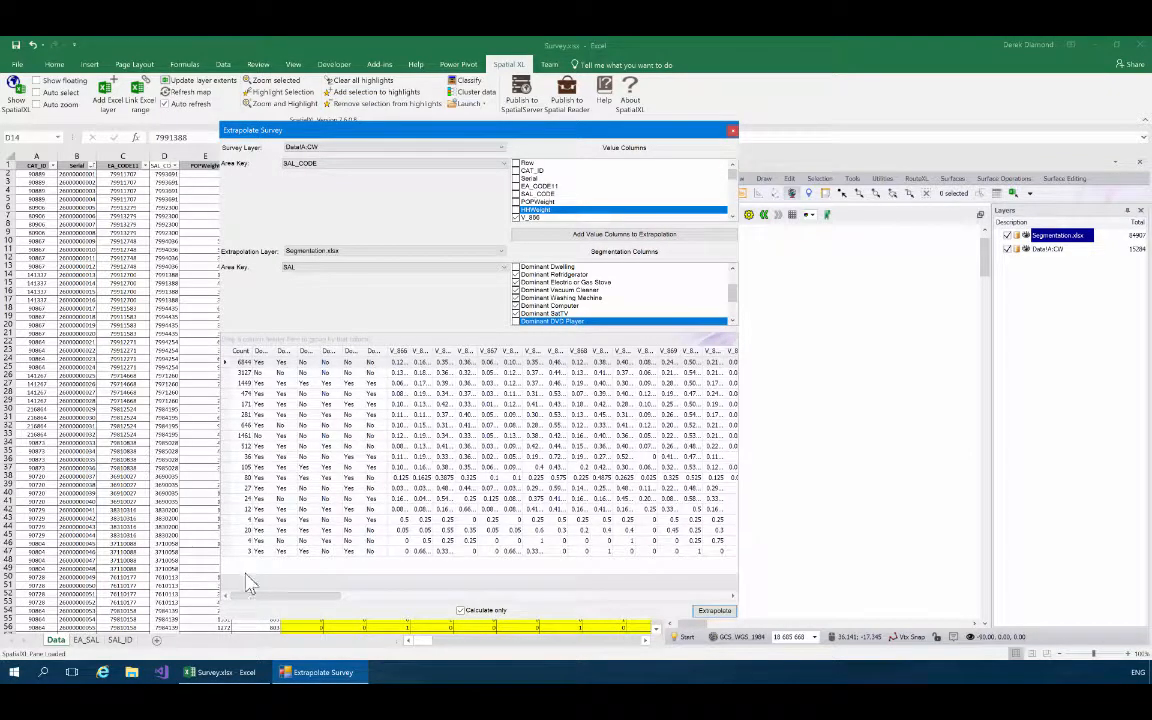
right_click(245, 581)
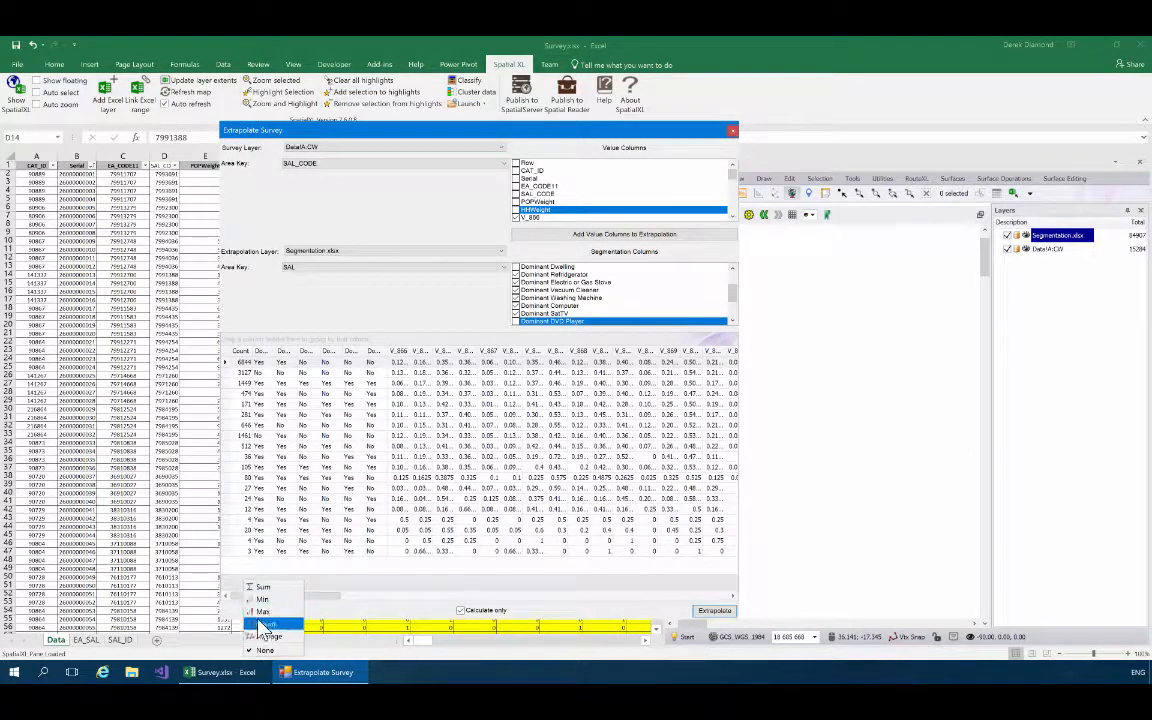
left_click(265, 624)
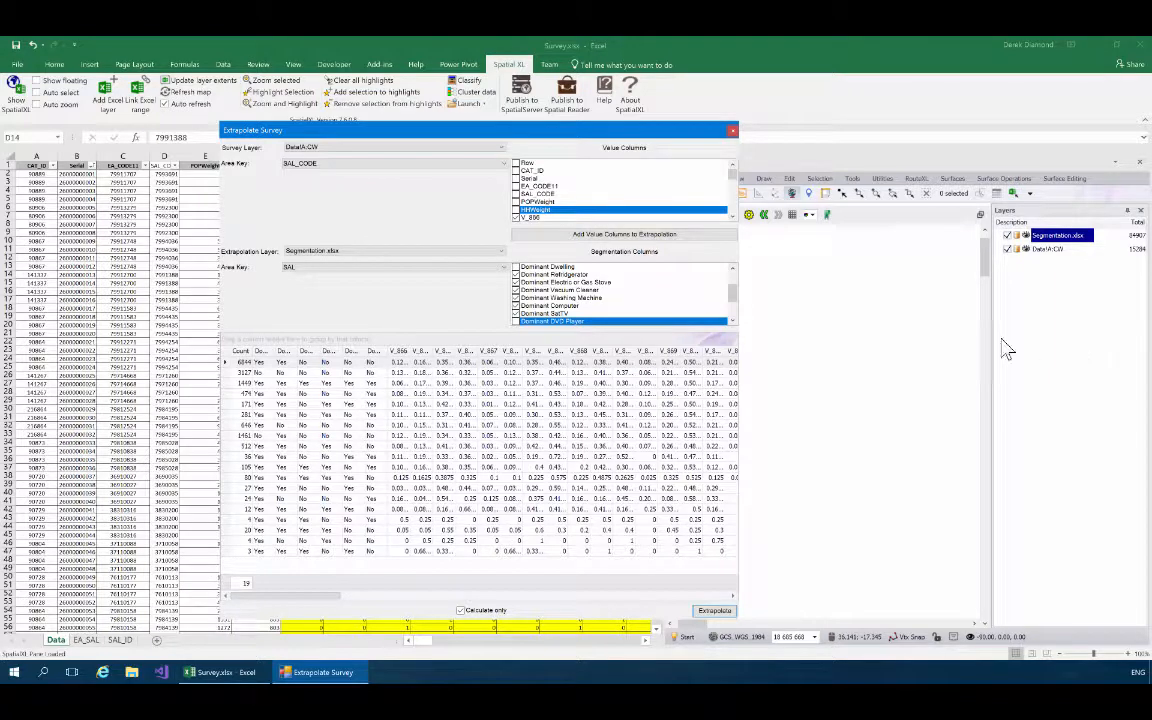
Include Dominant DVD Player, Dominant Car and Dominant LandLine in the segmentation columns.
left_click(732, 321)
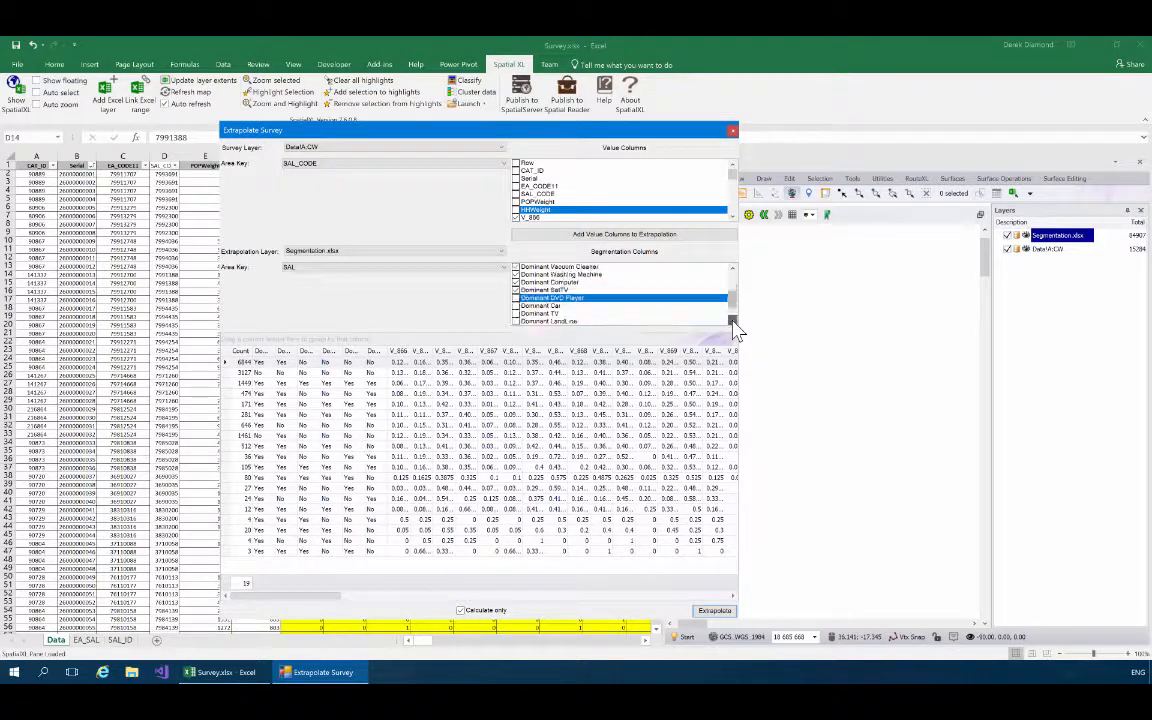
left_click(516, 306)
left_click(516, 298)
left_click(516, 321)
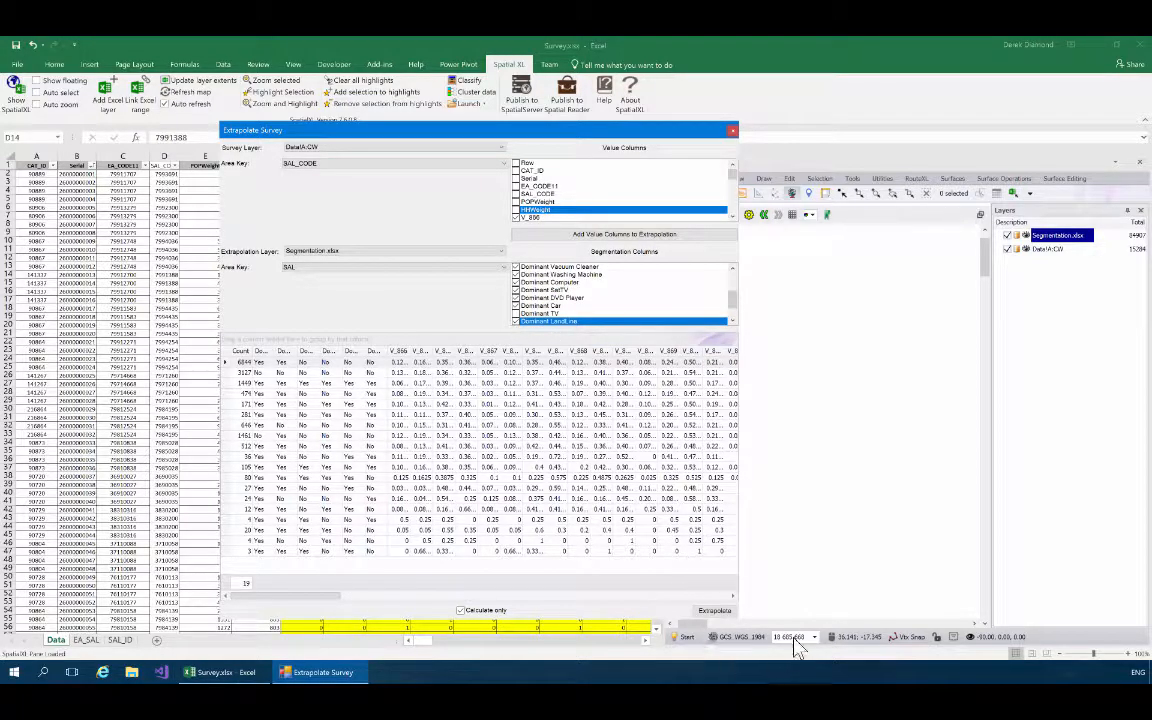
Recalculate the extrapolation with the current segmentation columns, add a count summary under the Count column, and review the segments.
left_click(713, 614)
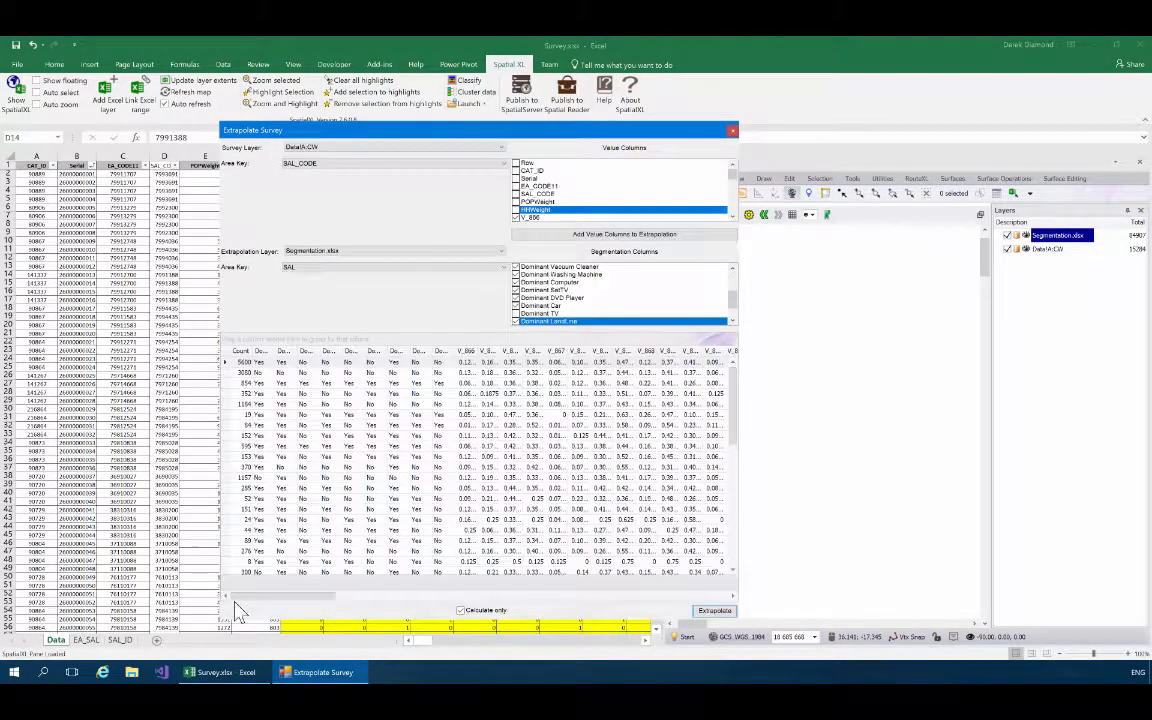
right_click(244, 586)
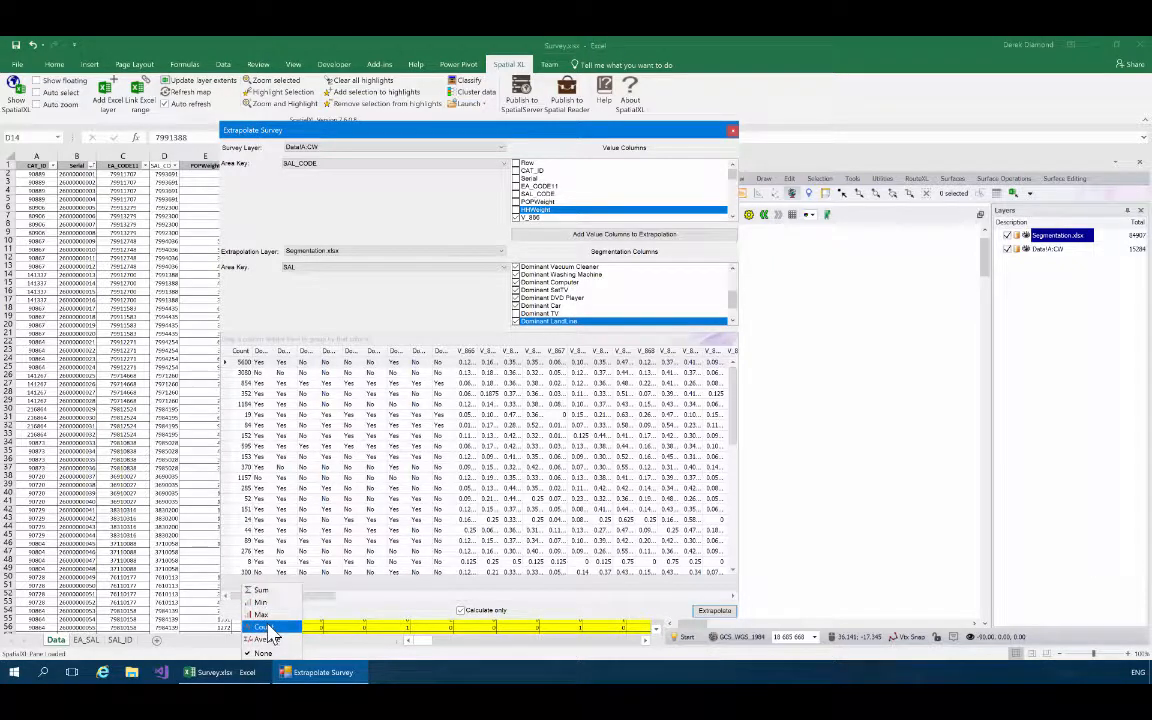
left_click(260, 626)
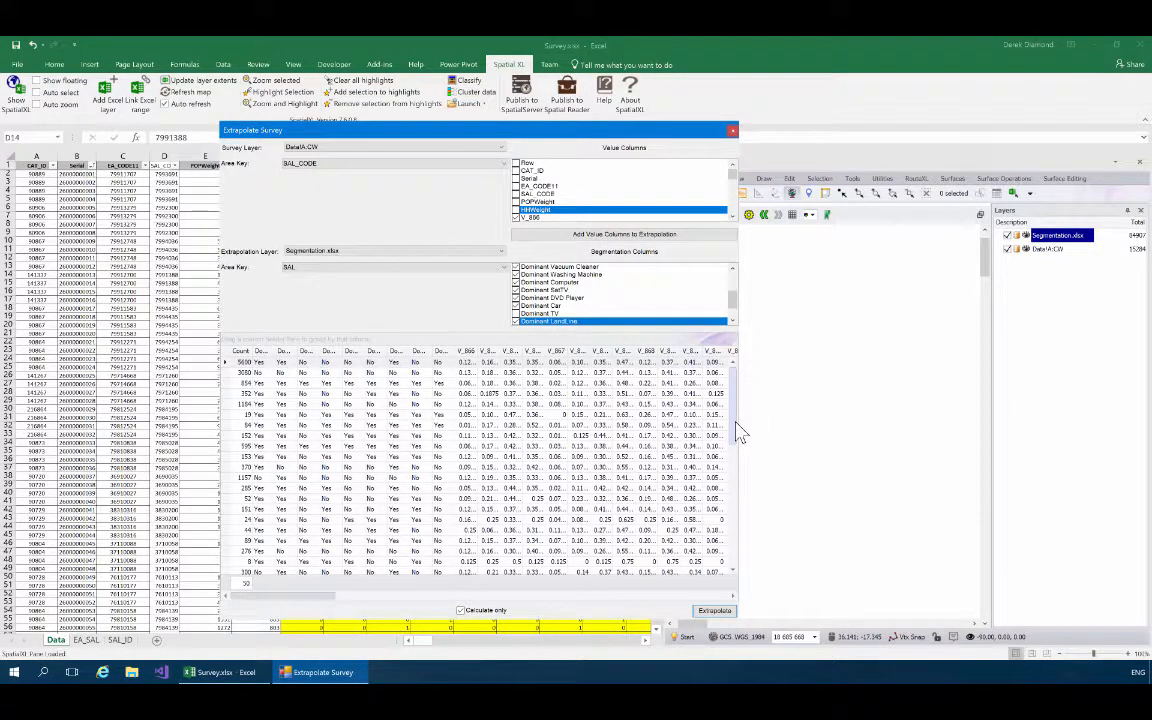
left_click_drag(736, 424, 735, 525)
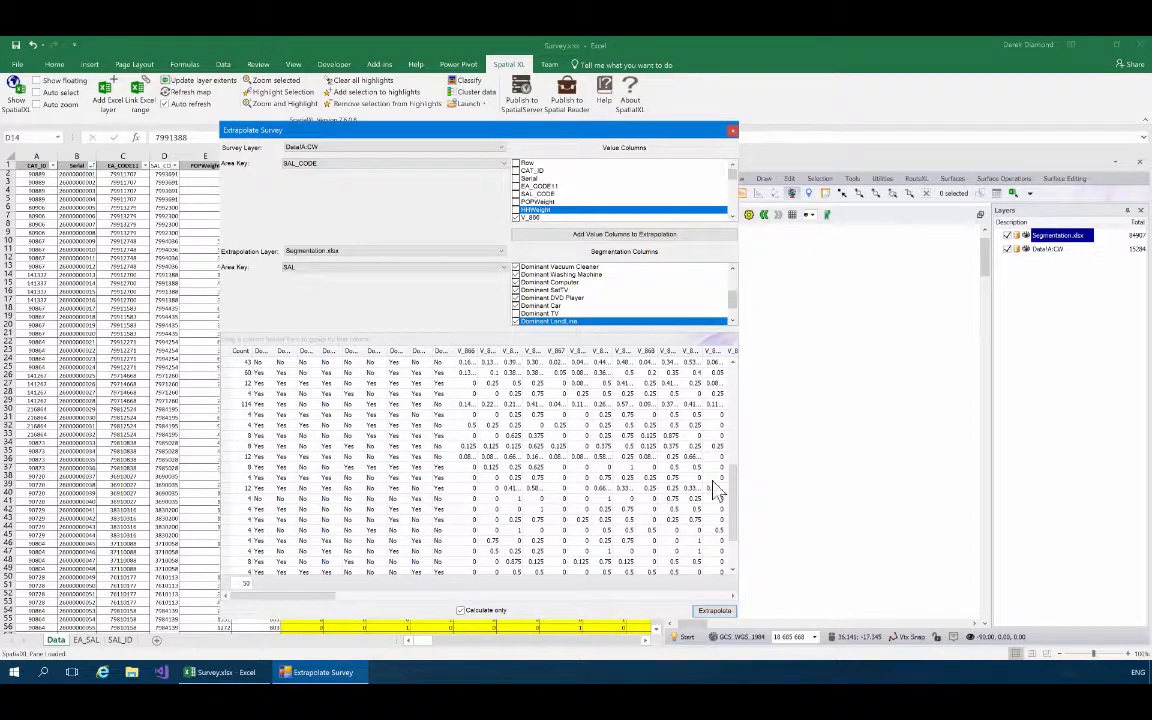
mouse_move(734, 490)
left_mouse_down()
mouse_move(756, 411)
mouse_move(755, 396)
mouse_move(733, 393)
mouse_move(733, 412)
mouse_move(735, 381)
mouse_move(733, 515)
left_mouse_up()
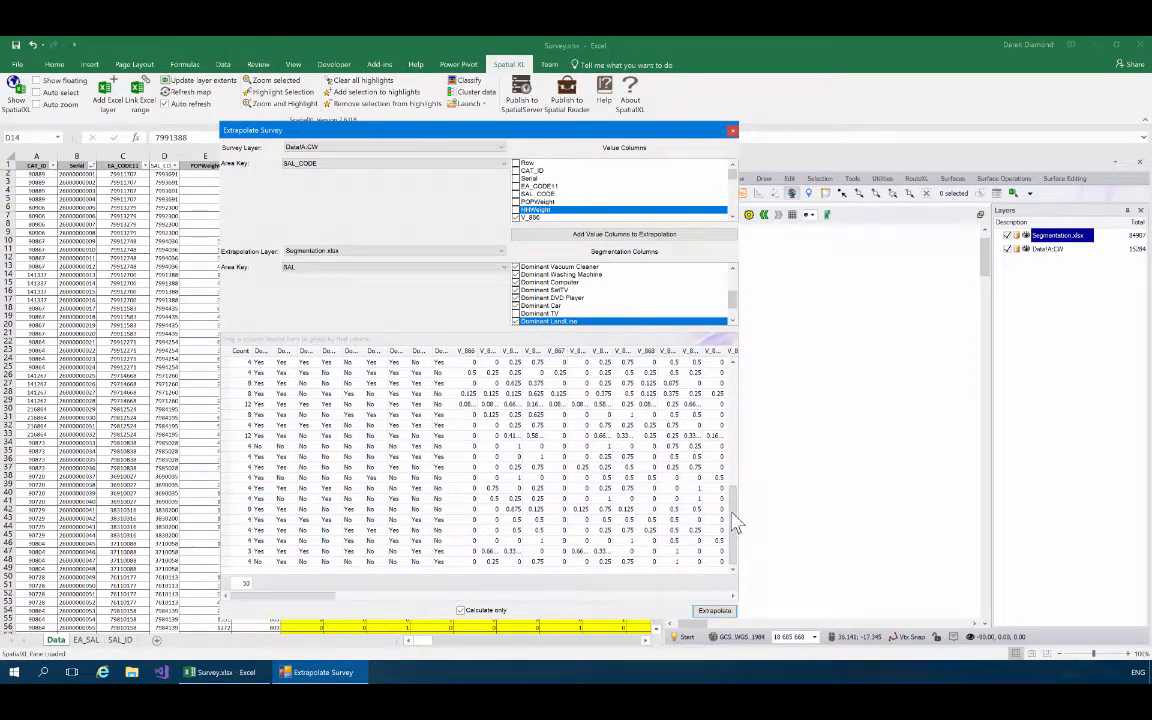
Exclude Dominant DVD Player from the segmentation columns, recalculate the extrapolation, and add a count summary under the Count column.
left_click(521, 298)
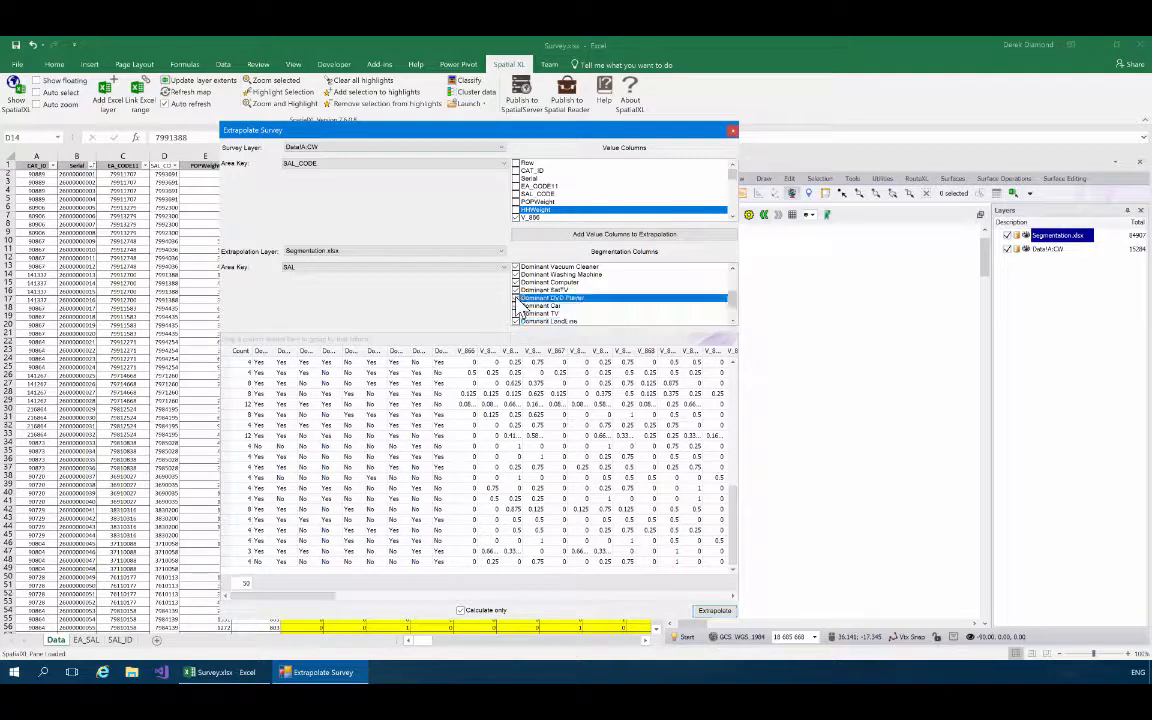
left_click(713, 611)
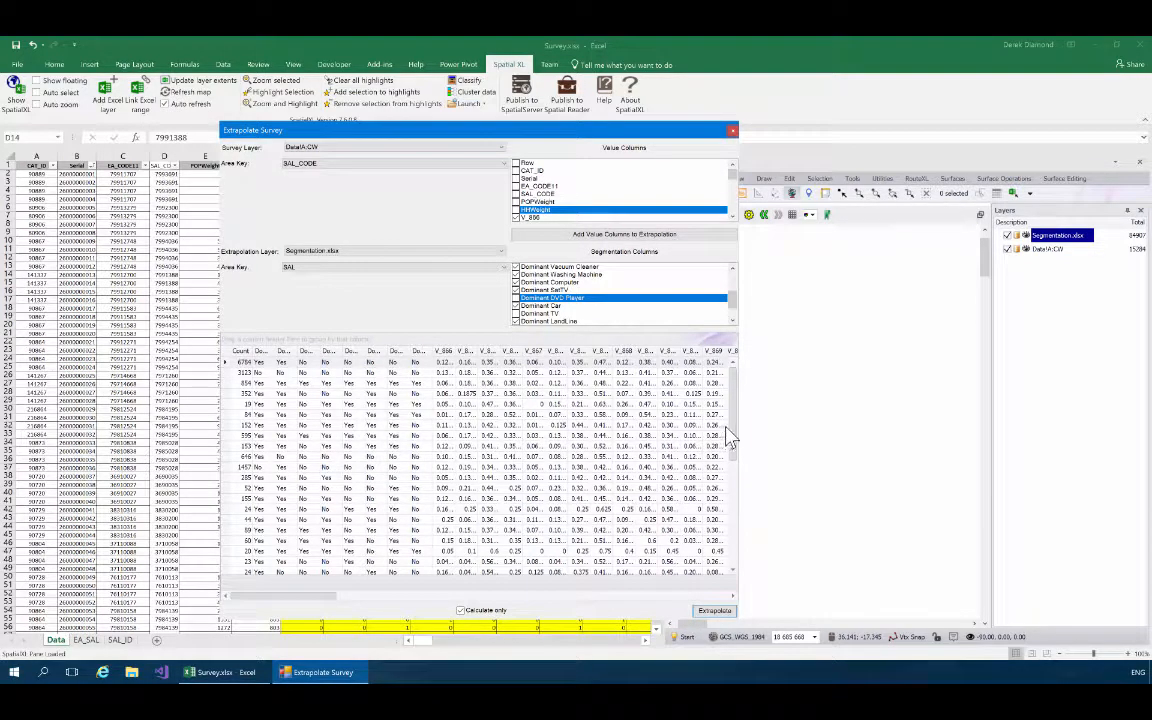
left_click_drag(731, 437, 735, 540)
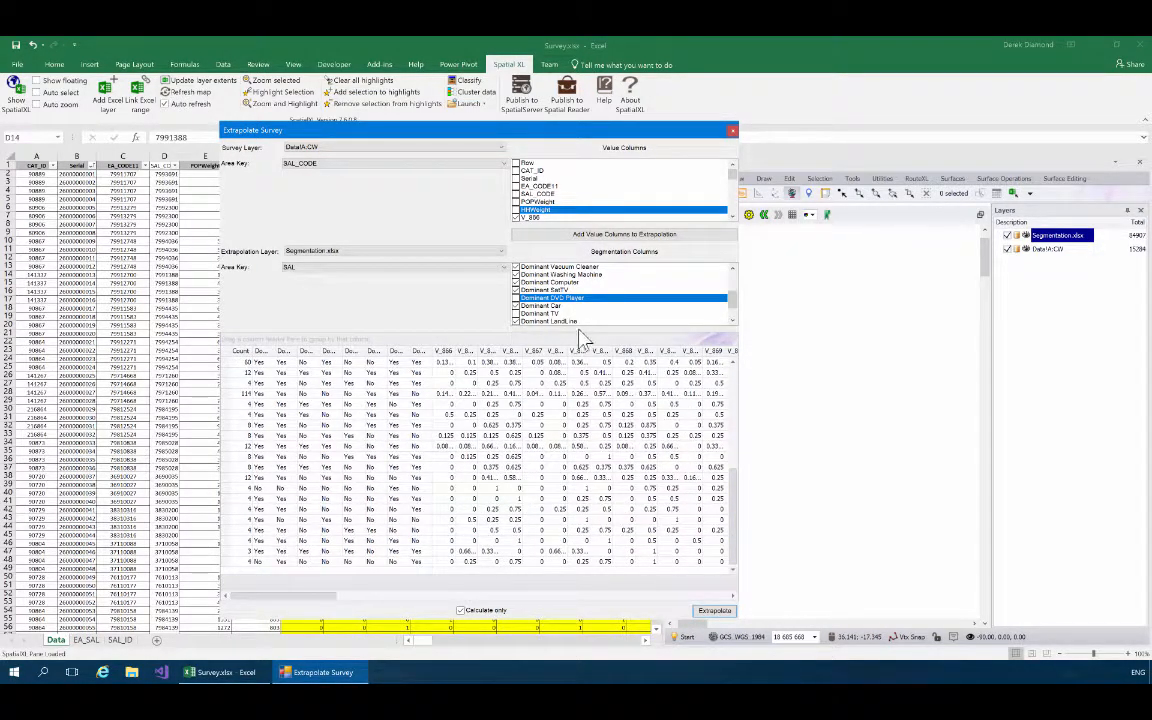
right_click(238, 592)
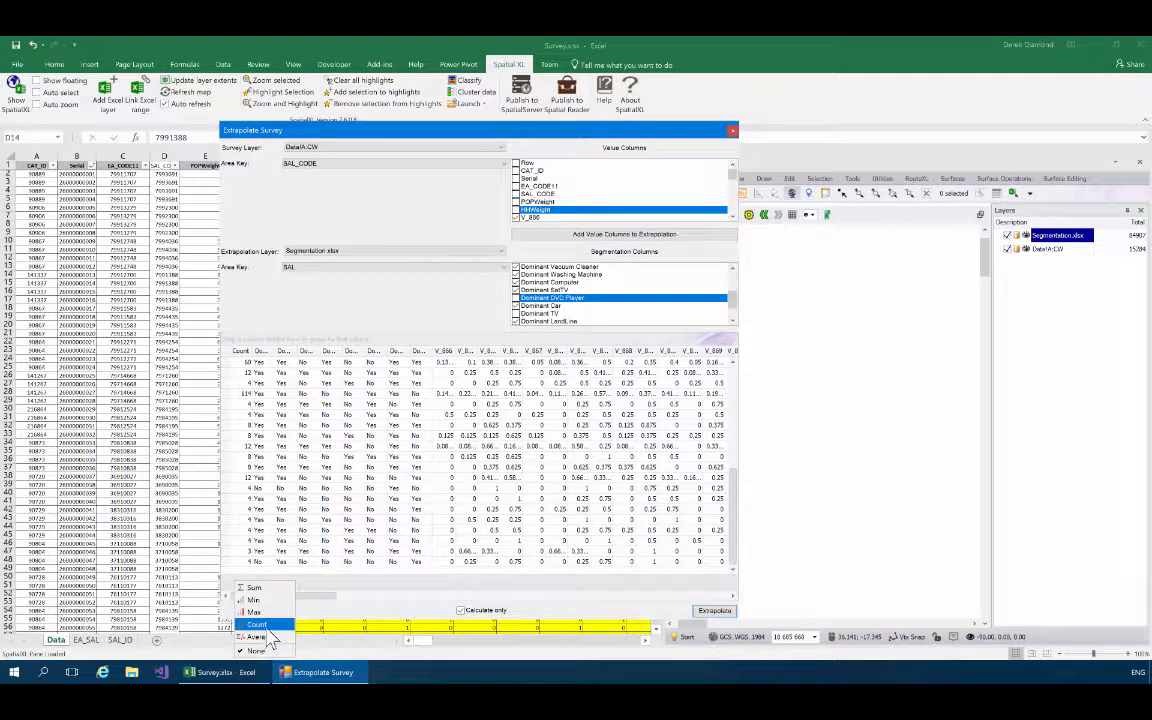
left_click(260, 626)
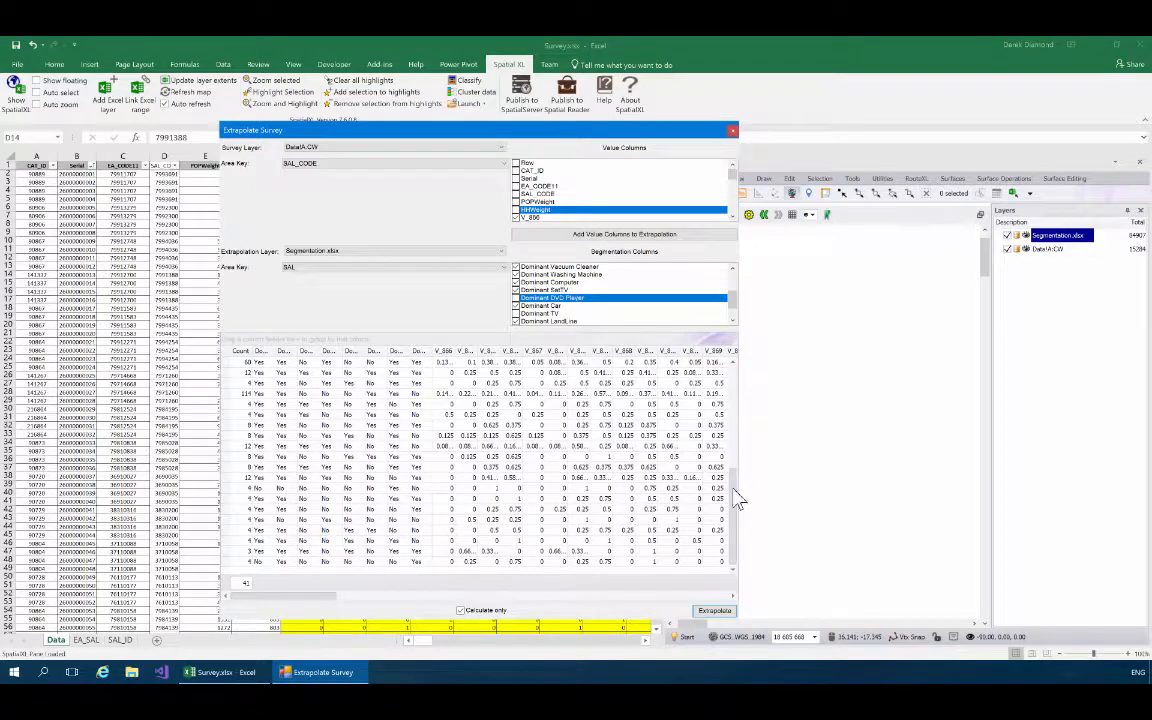
left_click_drag(734, 491, 728, 399)
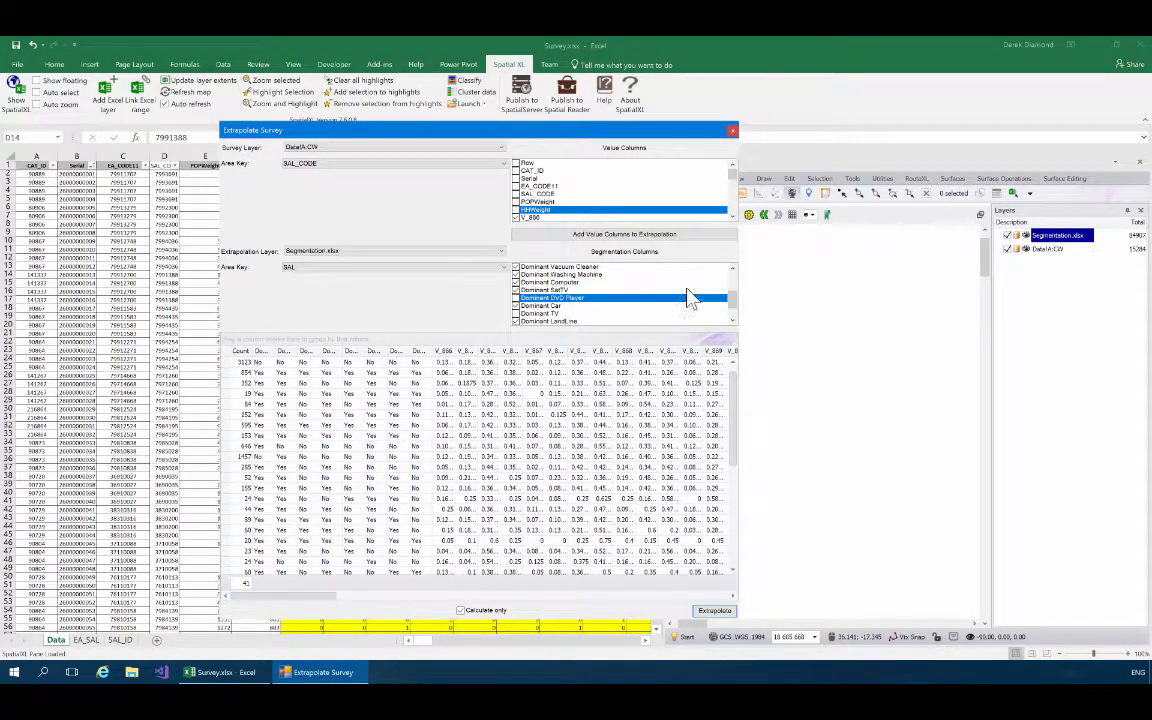
mouse_move(733, 301)
left_mouse_down()
mouse_move(733, 290)
mouse_move(736, 300)
left_mouse_up()
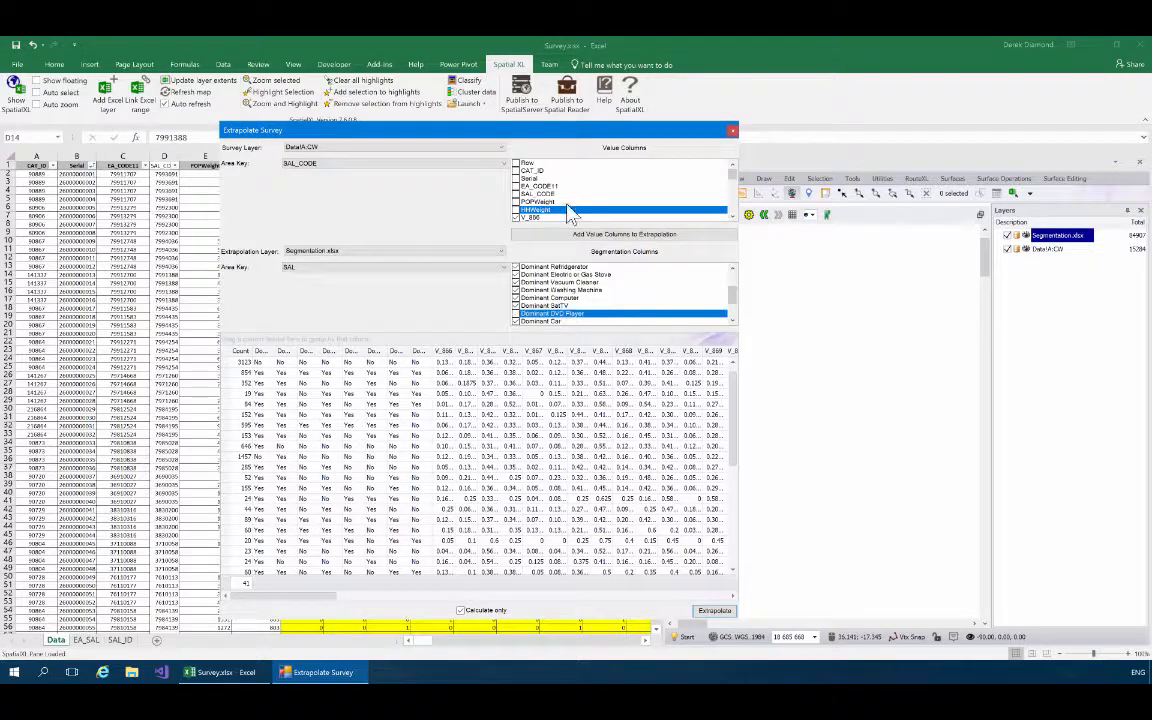
Turn off Calculate only and try to run the full extrapolation.
left_click_drag(487, 134, 452, 122)
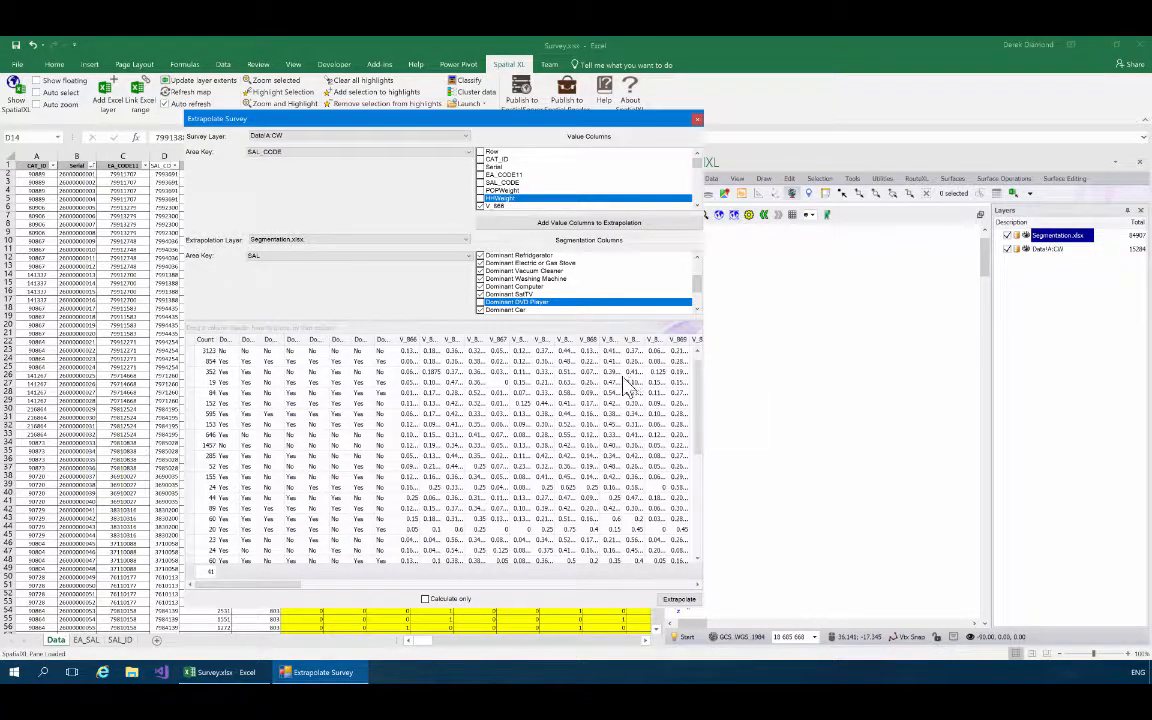
left_click(679, 603)
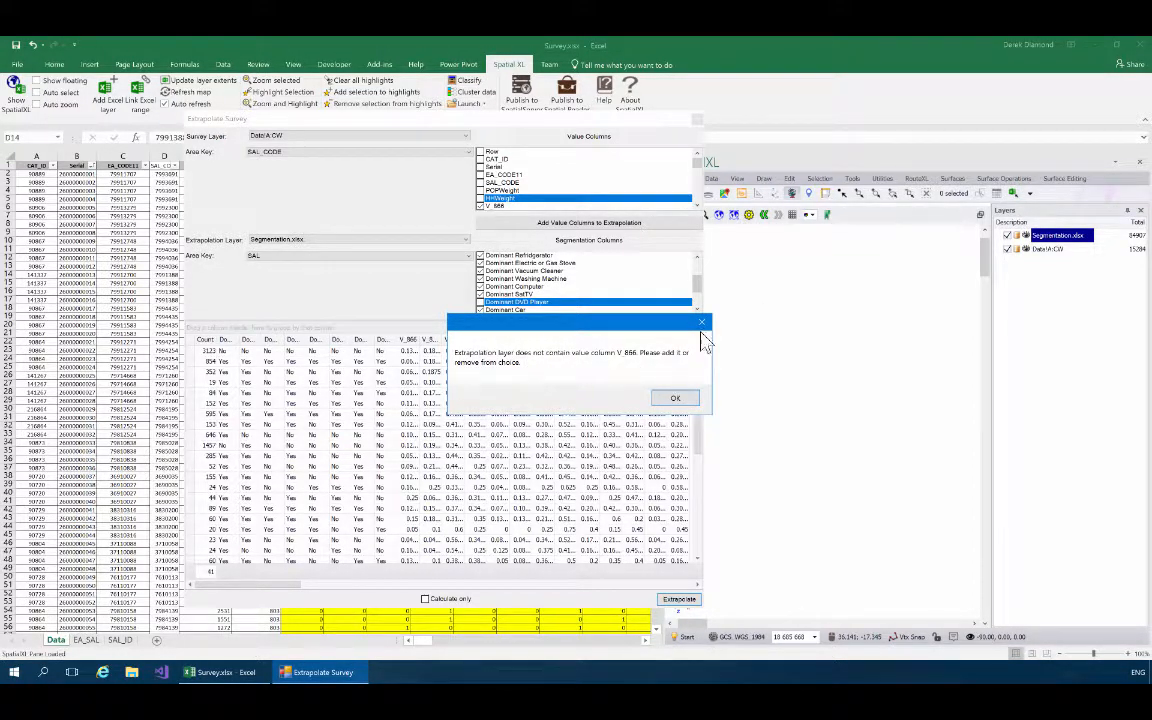
left_click(669, 399)
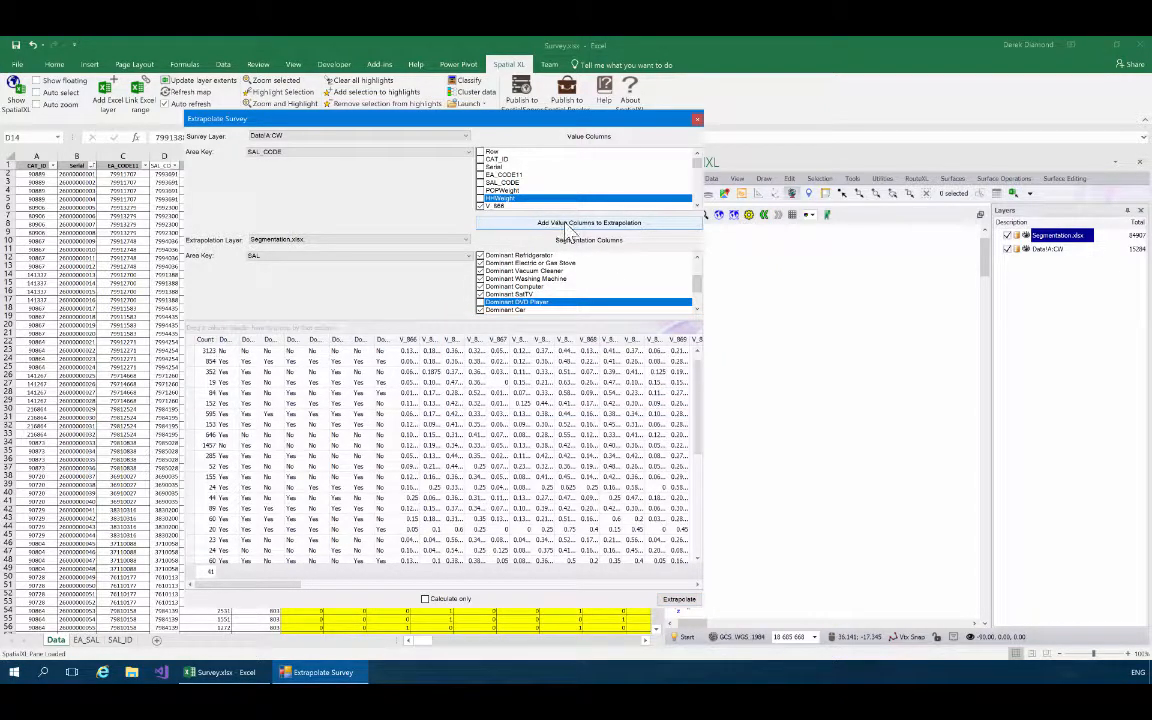
Add the survey value columns to the Segmentation.xlsx extrapolation layer and run the extrapolation.
left_click(625, 230)
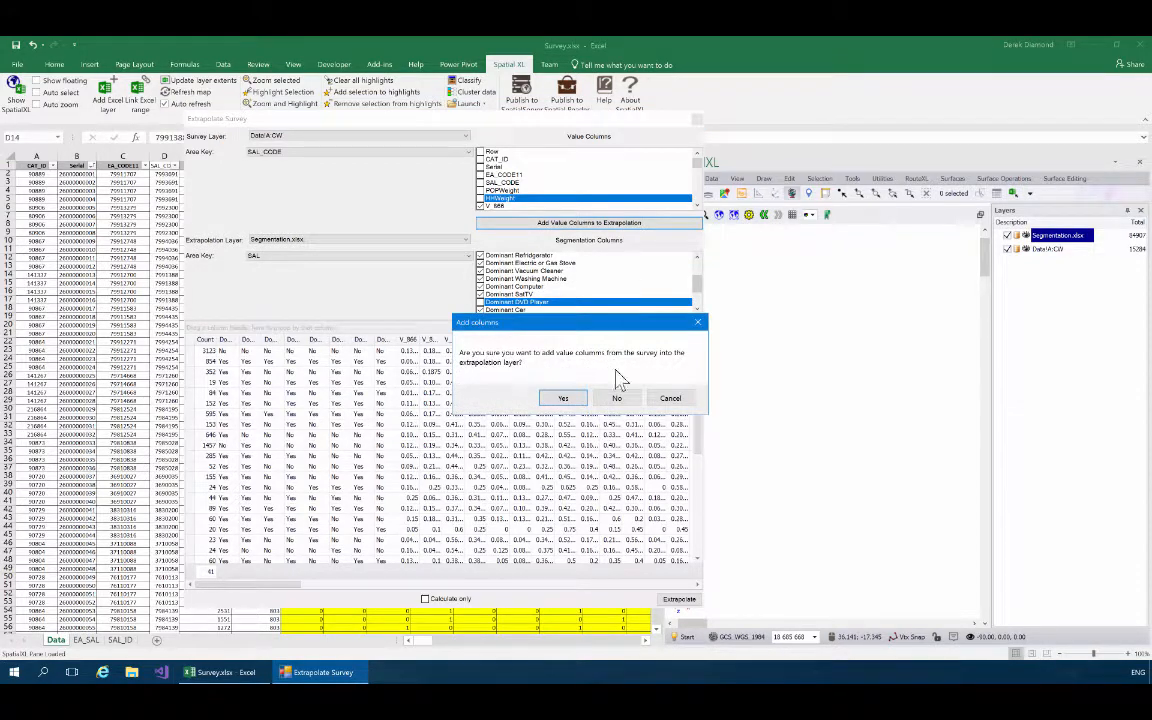
left_click(564, 399)
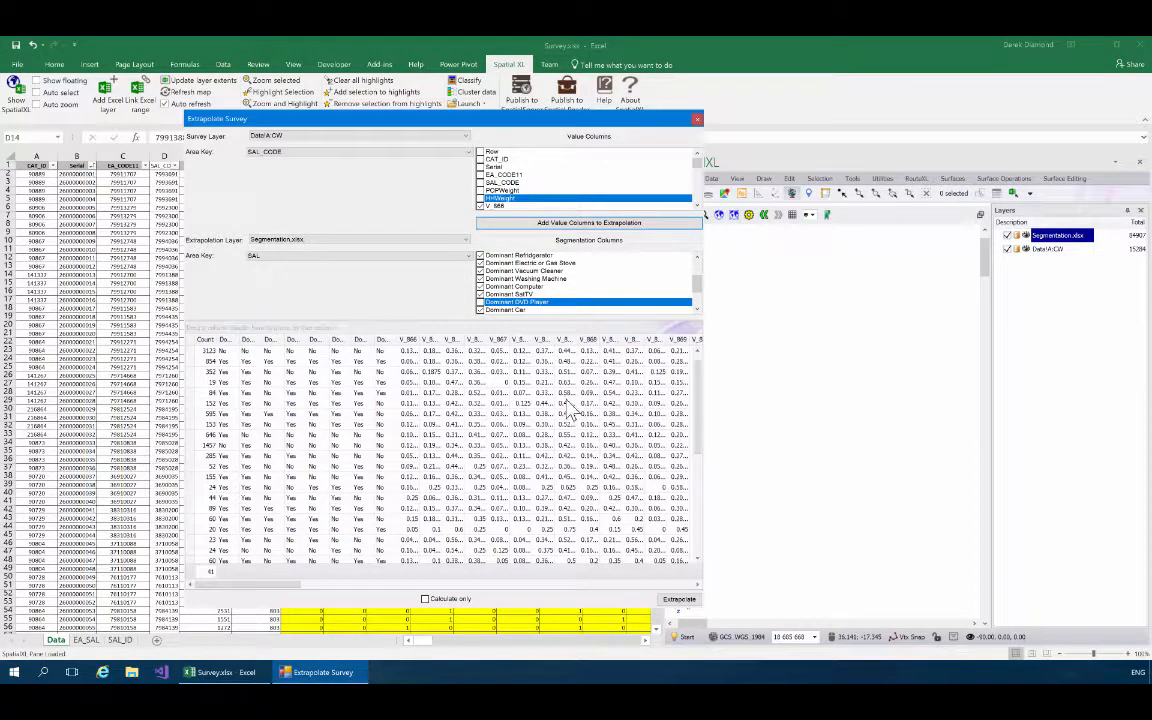
left_click(677, 600)
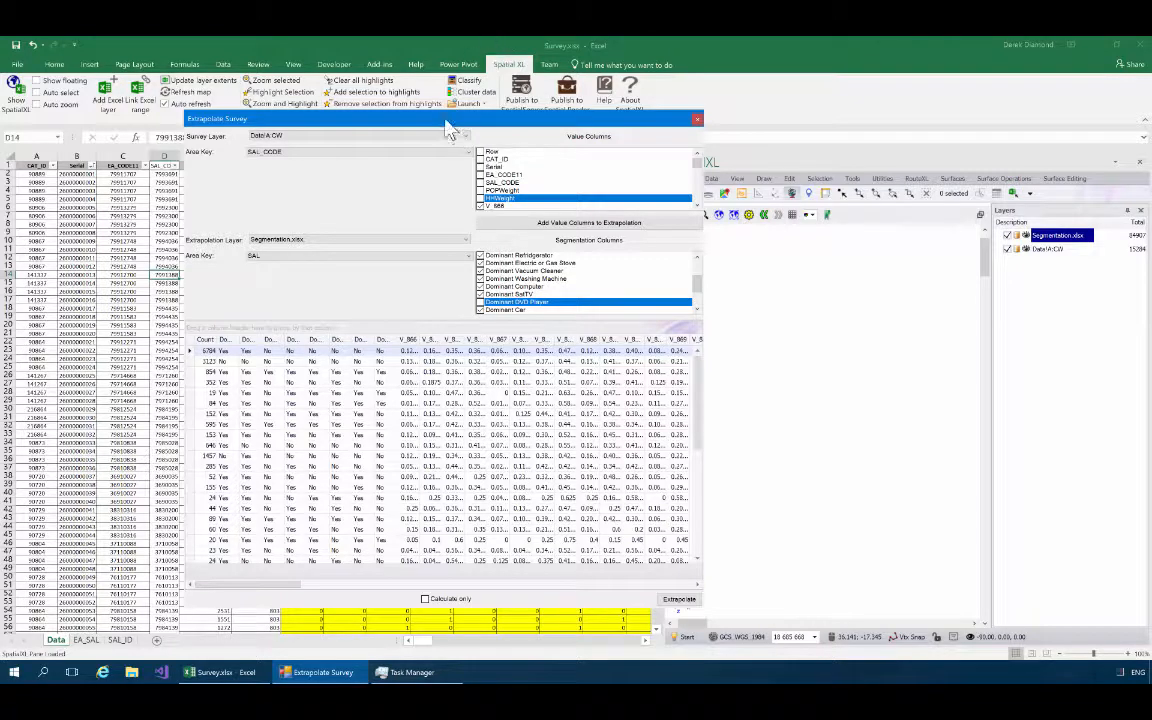
left_click_drag(447, 127, 403, 104)
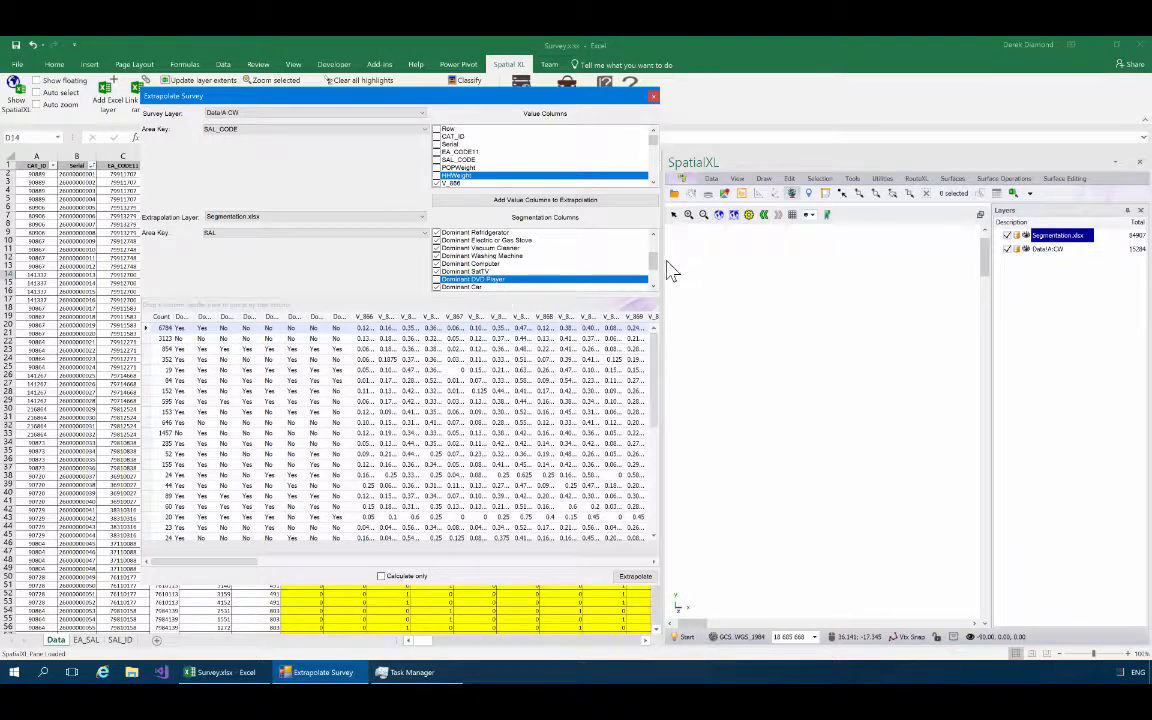
scroll(657, 268, "up", 1)
scroll(657, 268, "down", 2)
scroll(657, 268, "up", 1)
scroll(657, 268, "down", 1)
scroll(658, 268, "up", 2)
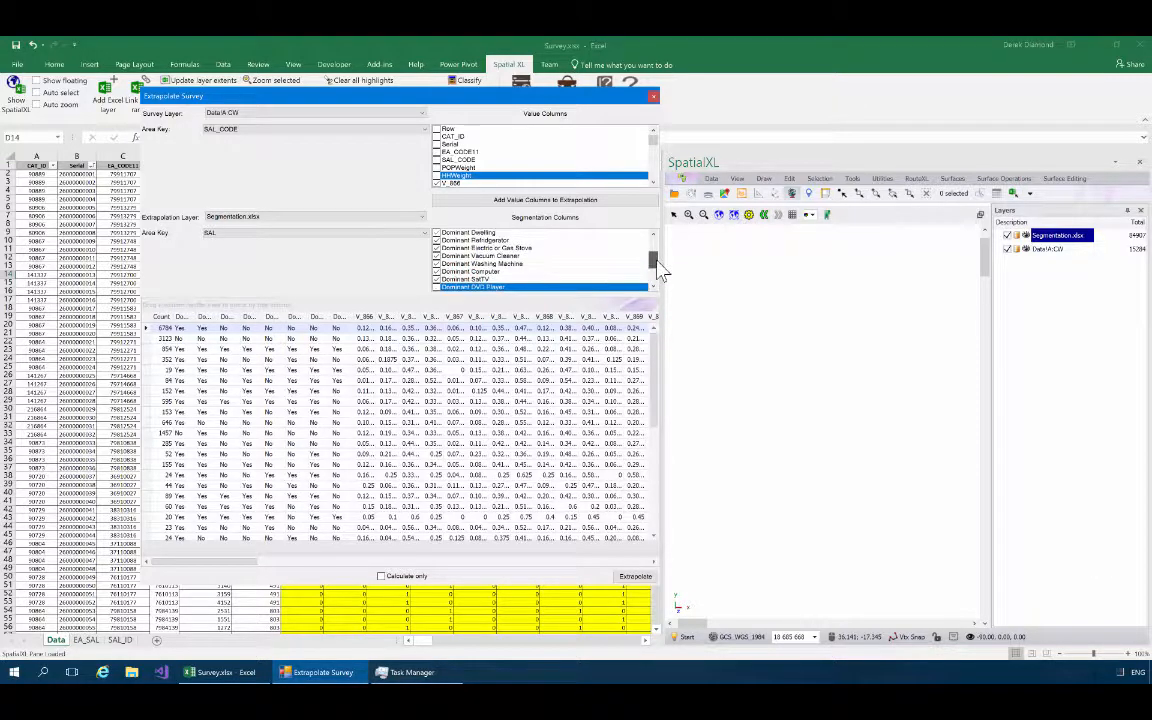
scroll(660, 268, "down", 1)
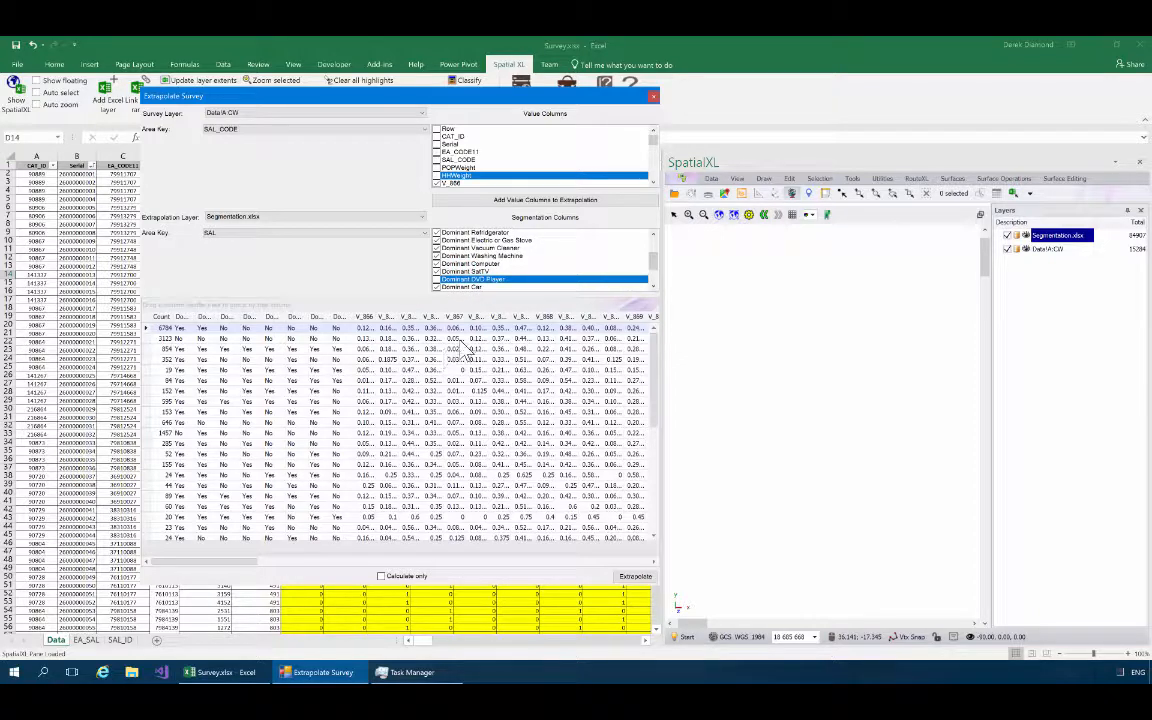
Close the Extrapolate Survey dialog and examine the extrapolated V_ value columns in the Segmentation.xlsx layer's data, enlarging the data window.
left_click(655, 99)
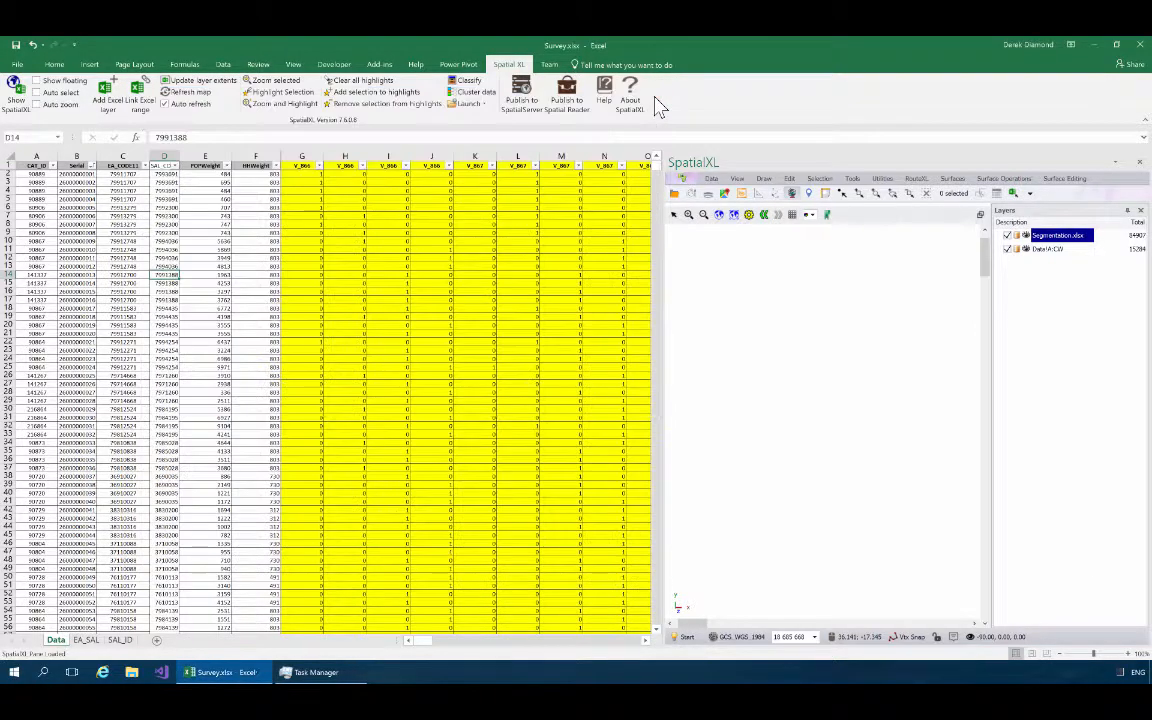
right_click(1057, 248)
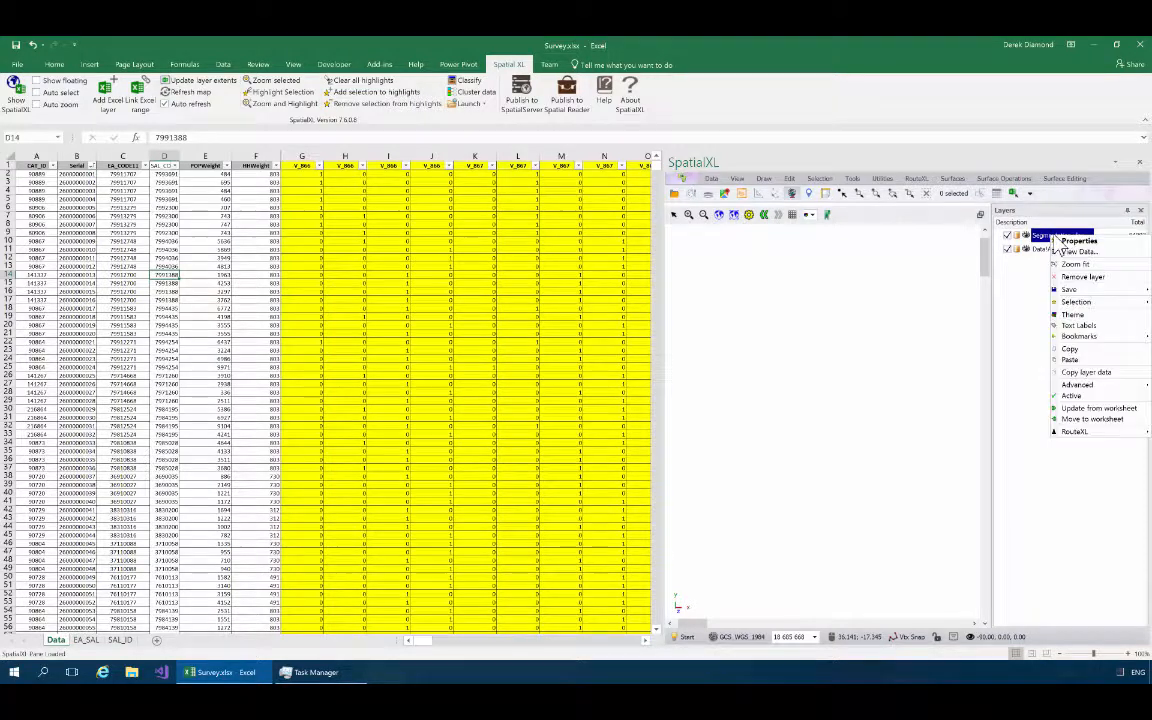
left_click(1078, 250)
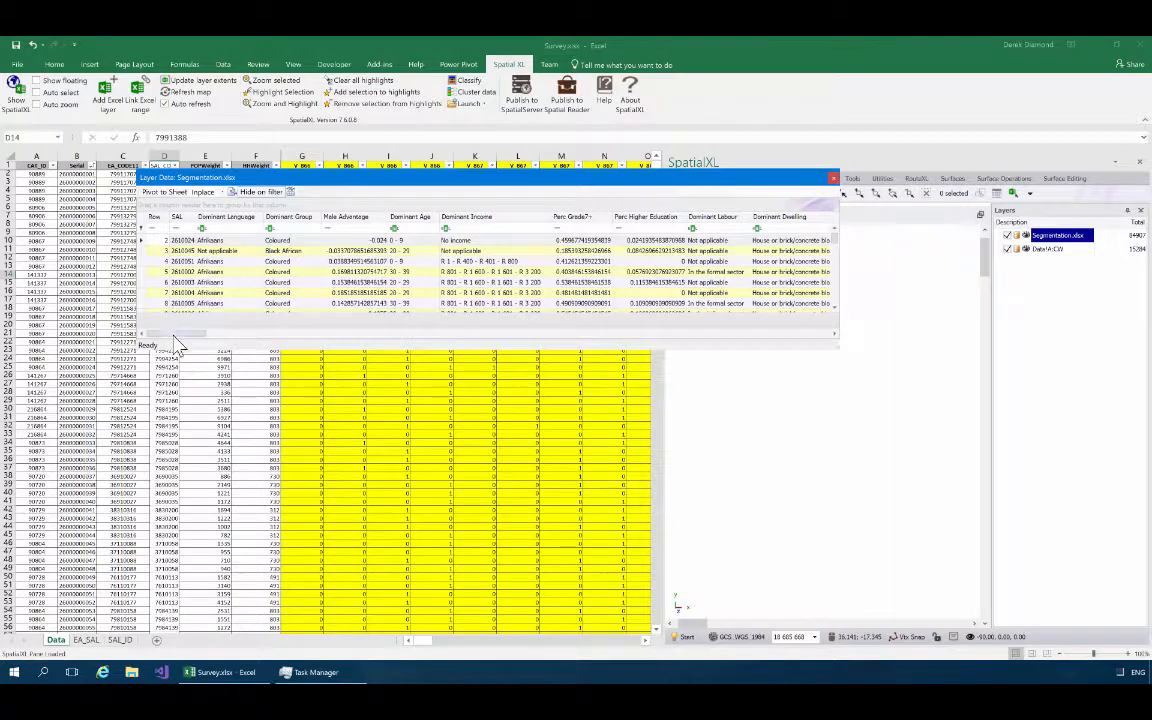
left_click_drag(179, 337, 337, 347)
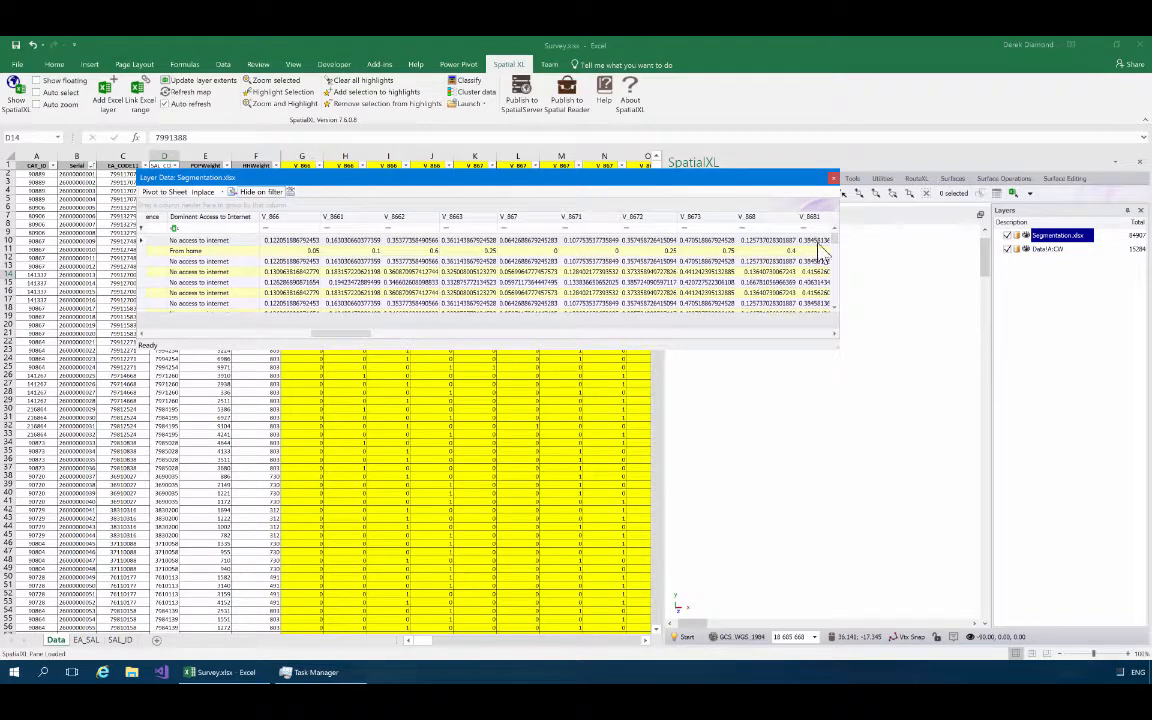
mouse_move(836, 240)
left_mouse_down()
mouse_move(840, 306)
mouse_move(822, 228)
left_mouse_up()
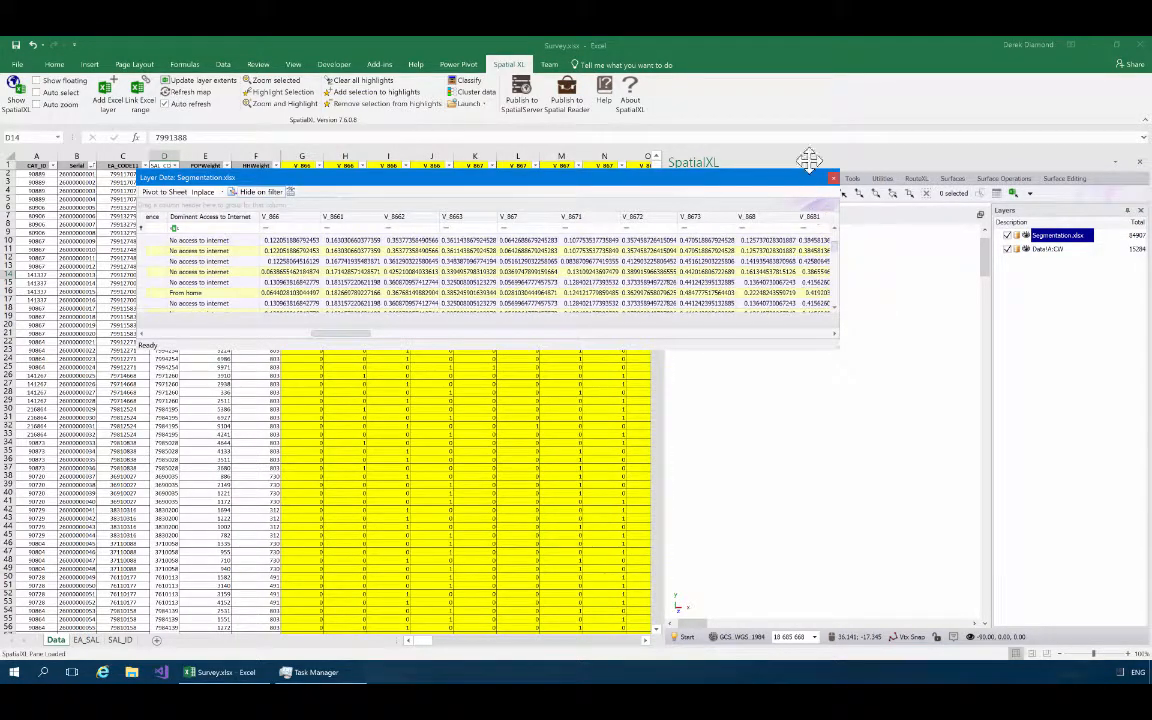
left_click_drag(727, 182, 727, 191)
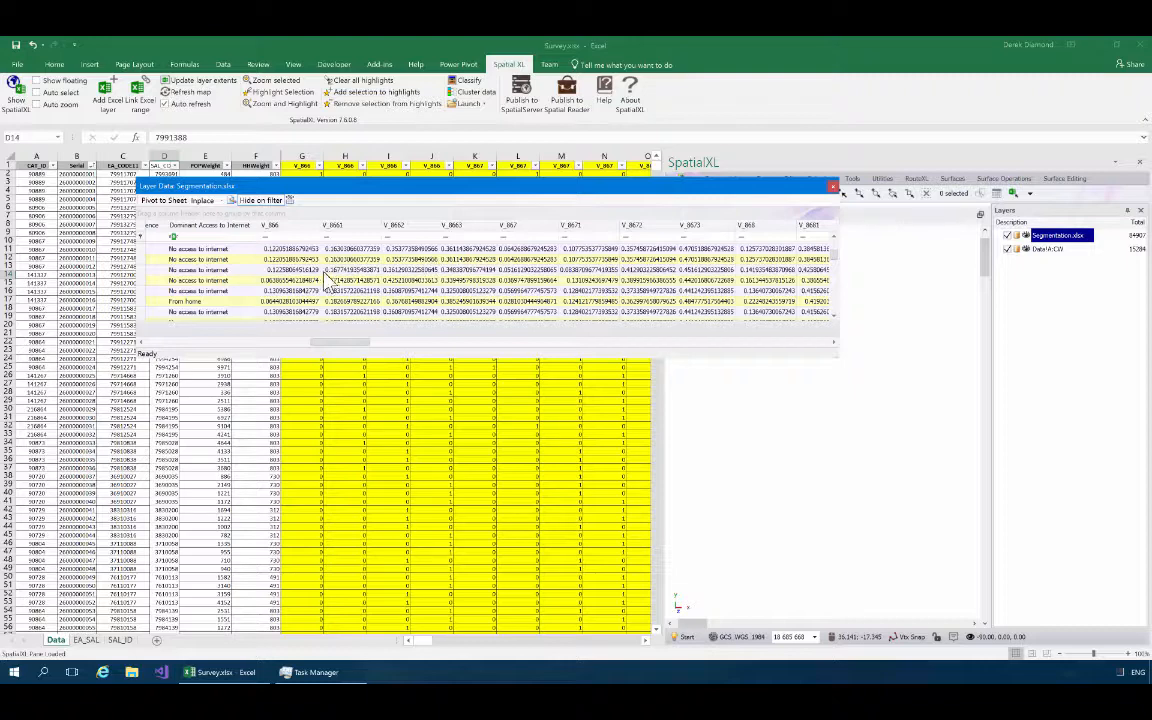
left_click_drag(345, 186, 372, 187)
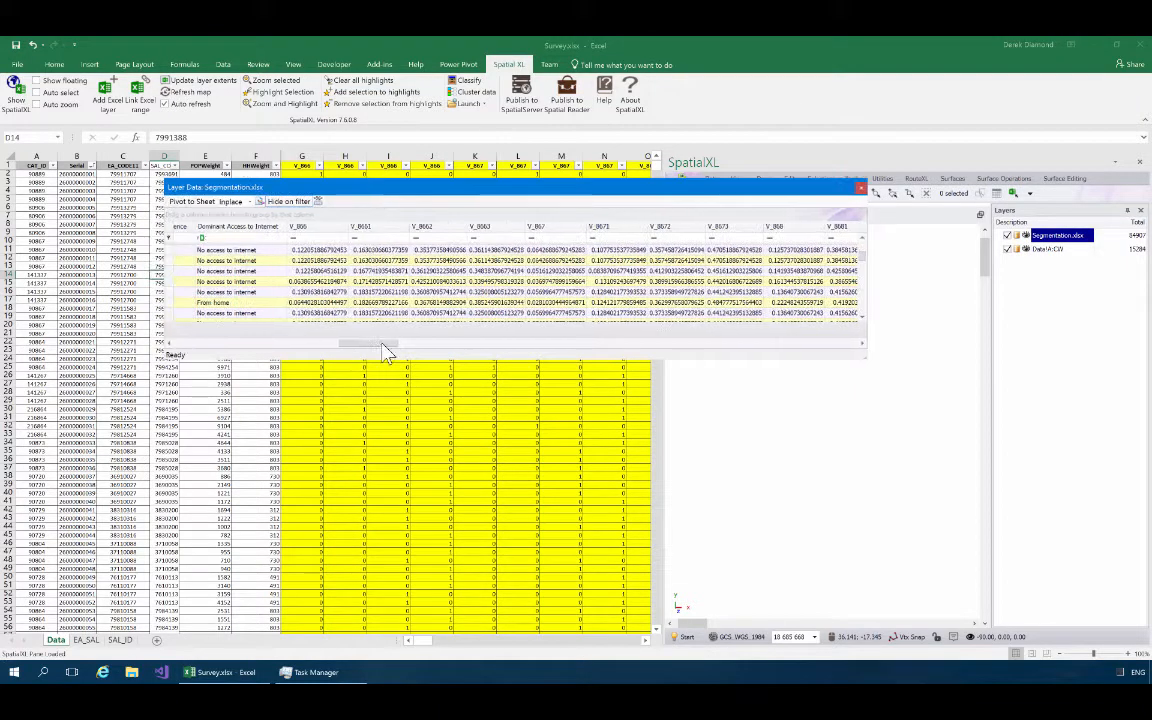
left_click_drag(383, 358, 382, 408)
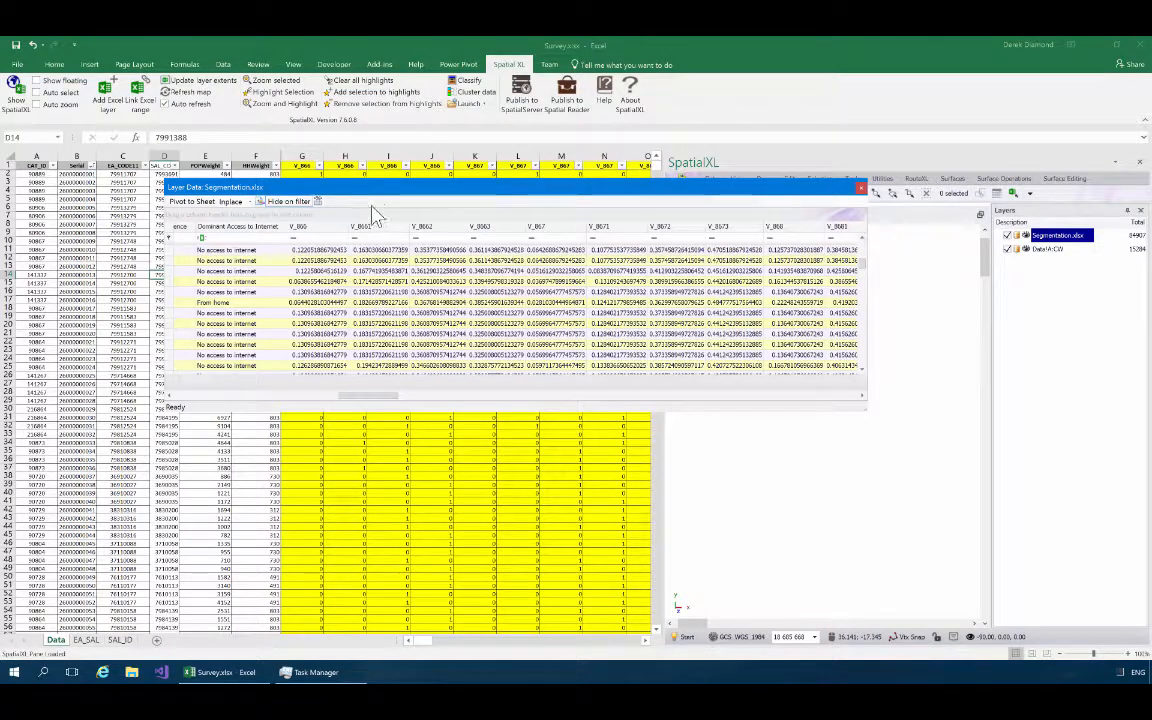
left_click_drag(370, 197, 367, 209)
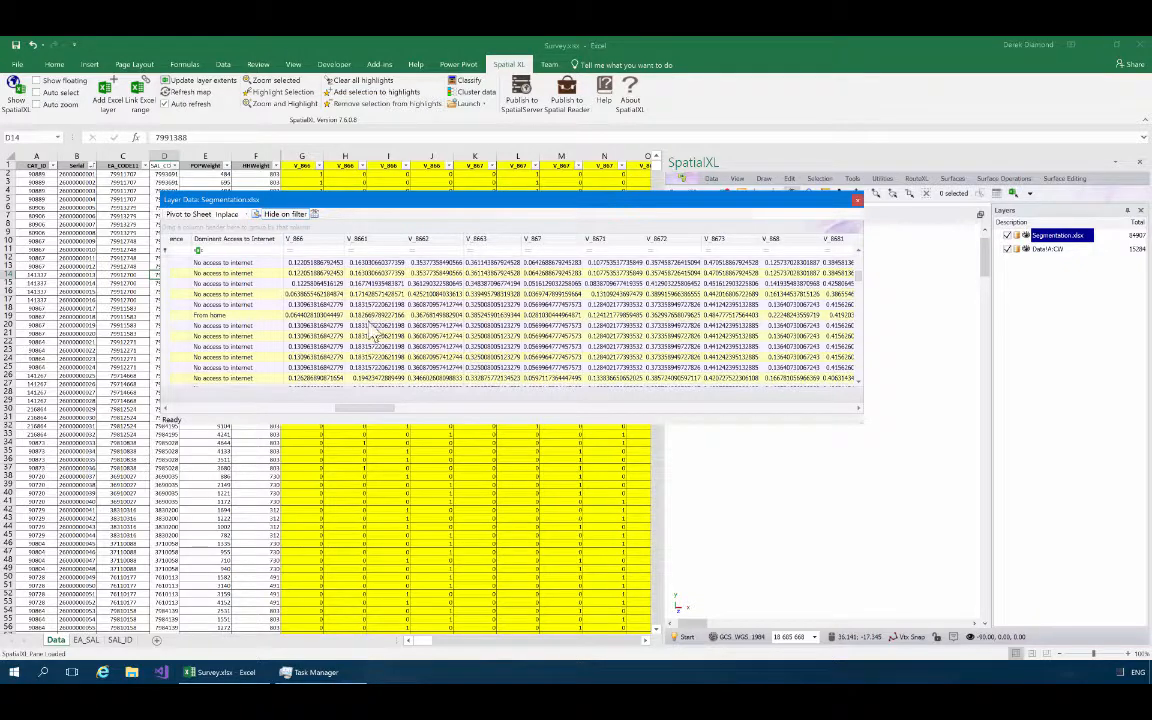
left_click_drag(617, 202, 549, 140)
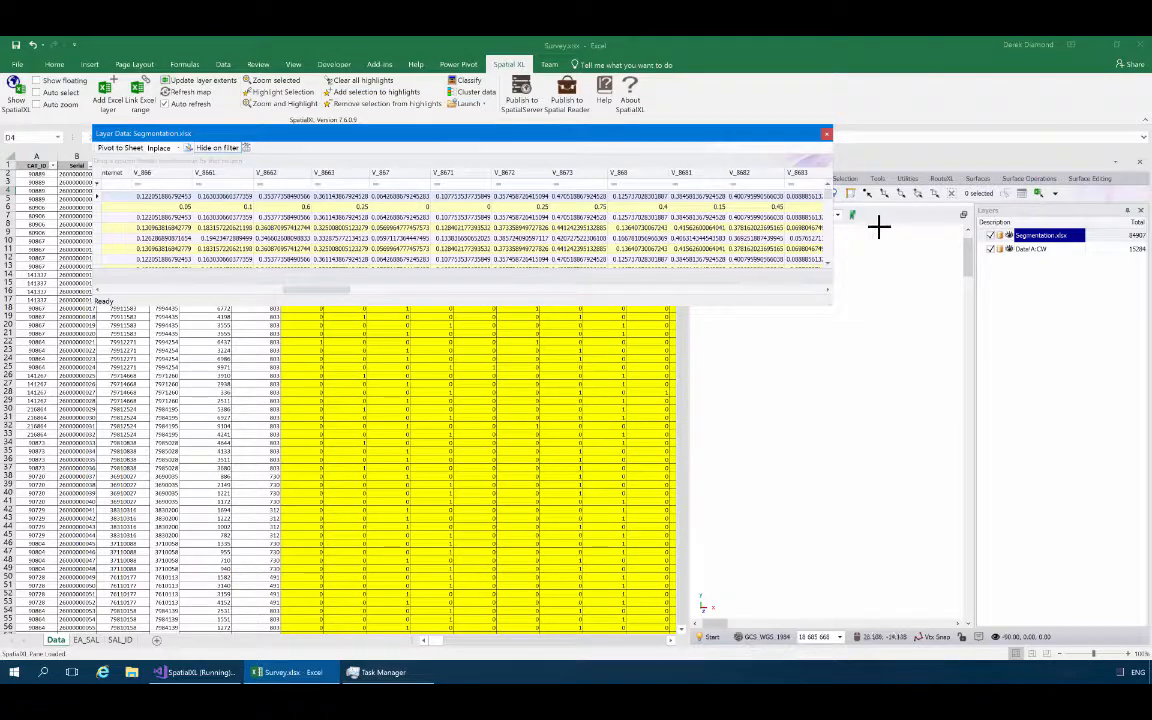
Start a new layer with the description Extrapolation.
left_click_drag(619, 136, 630, 251)
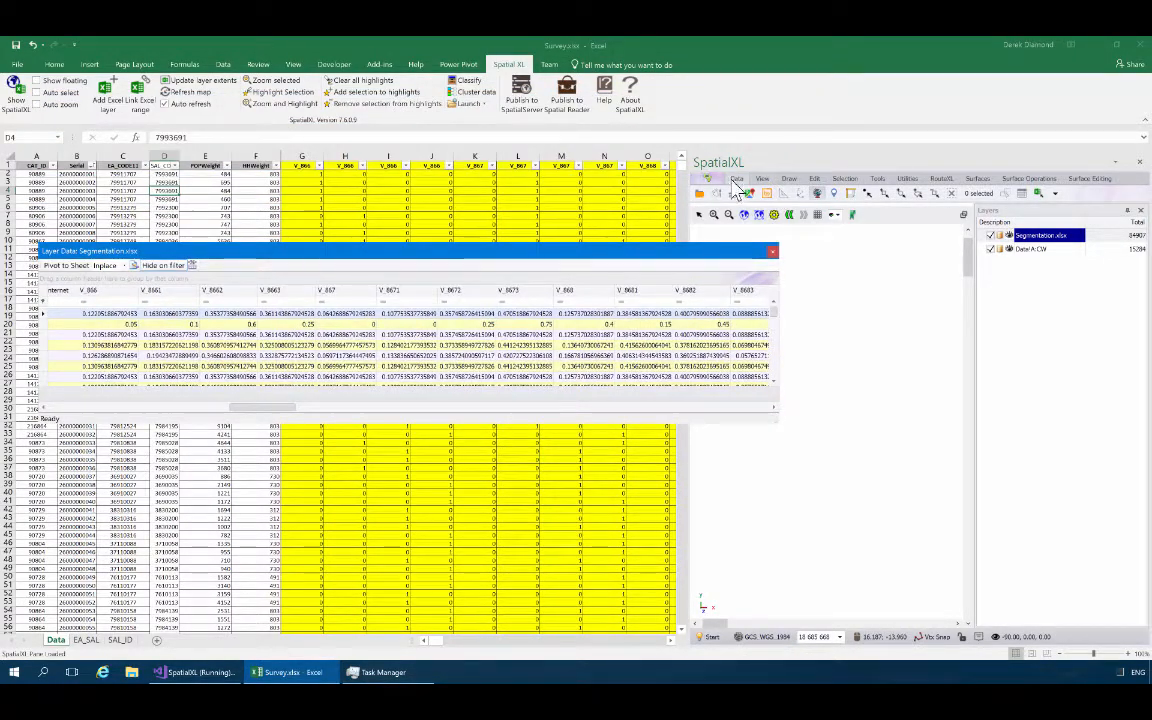
left_click(736, 182)
left_click(816, 193)
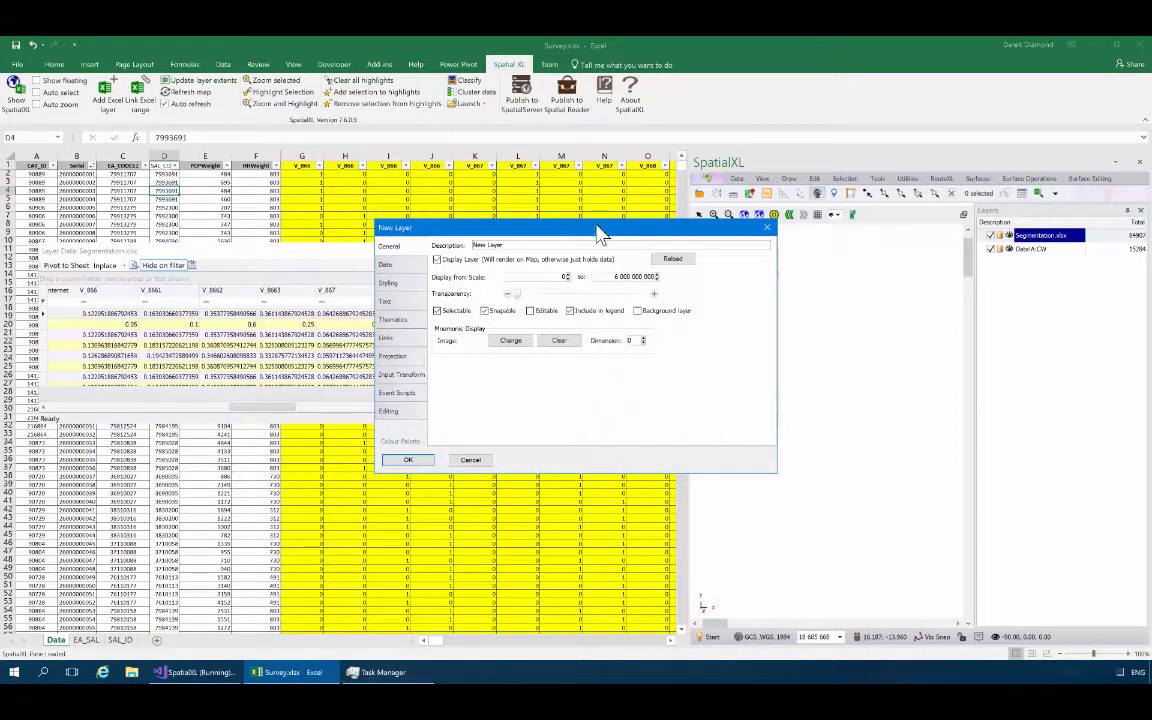
left_click_drag(600, 233, 746, 347)
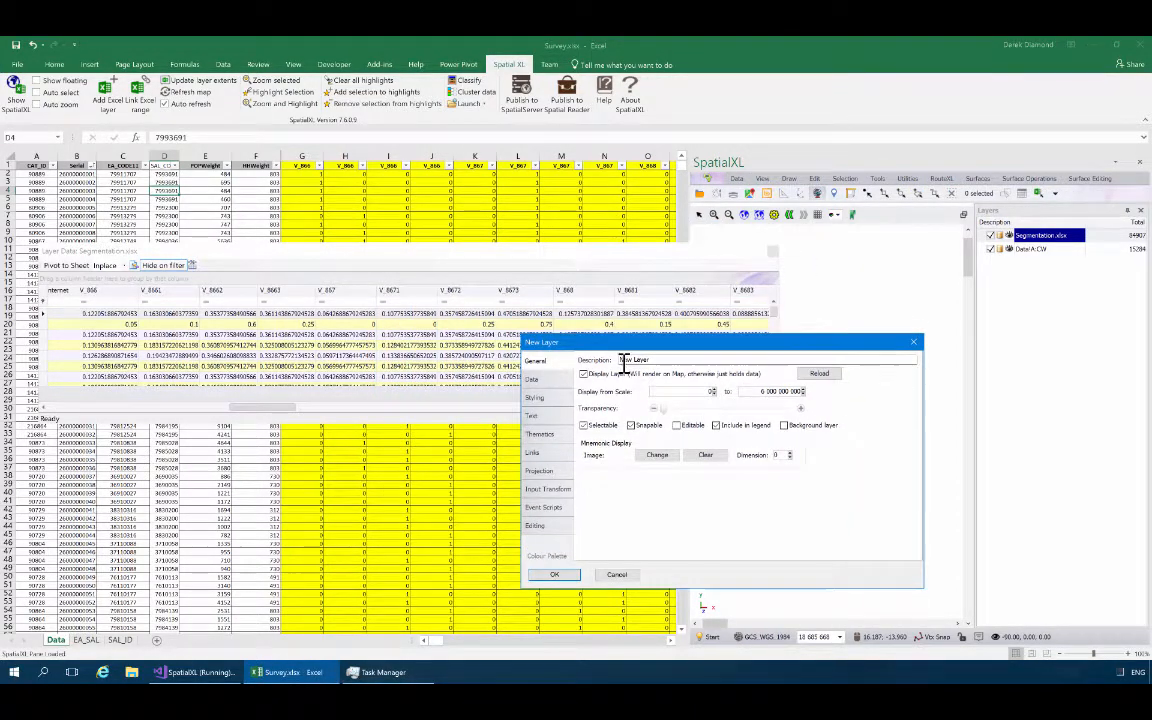
left_click_drag(620, 360, 652, 360)
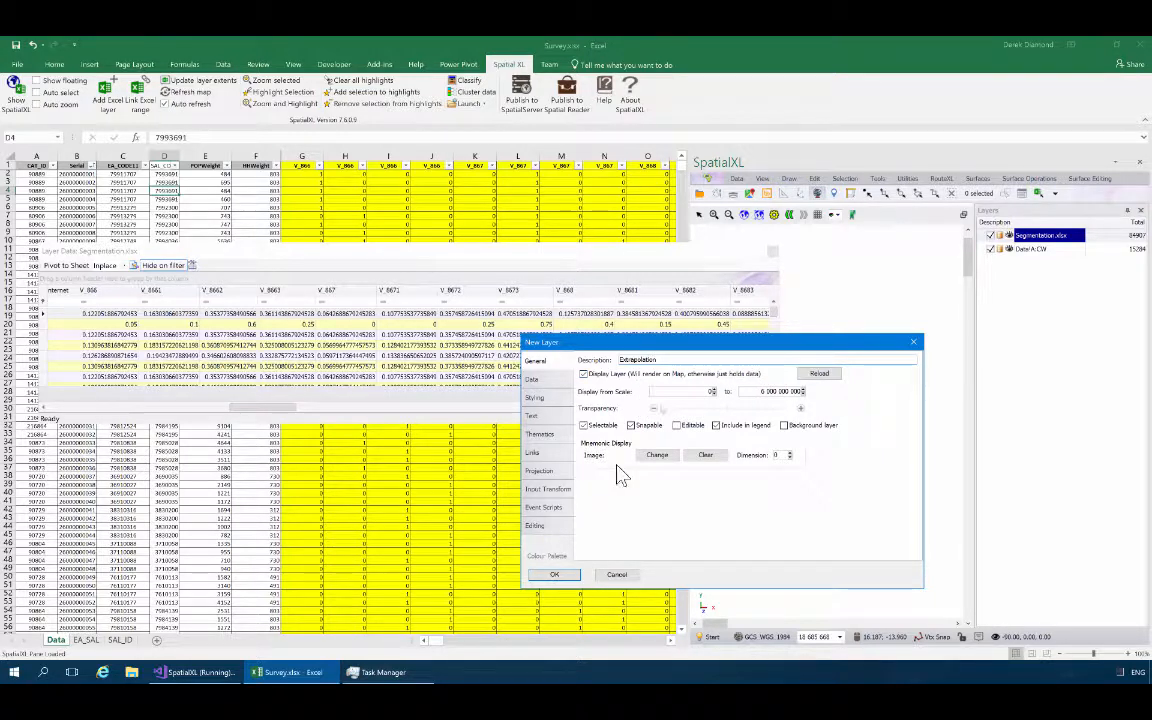
Define the Extrapolation layer's columns SAL, D866, D867 and D868 as String fields, enlarging the dialog to show the whole list.
left_click(532, 380)
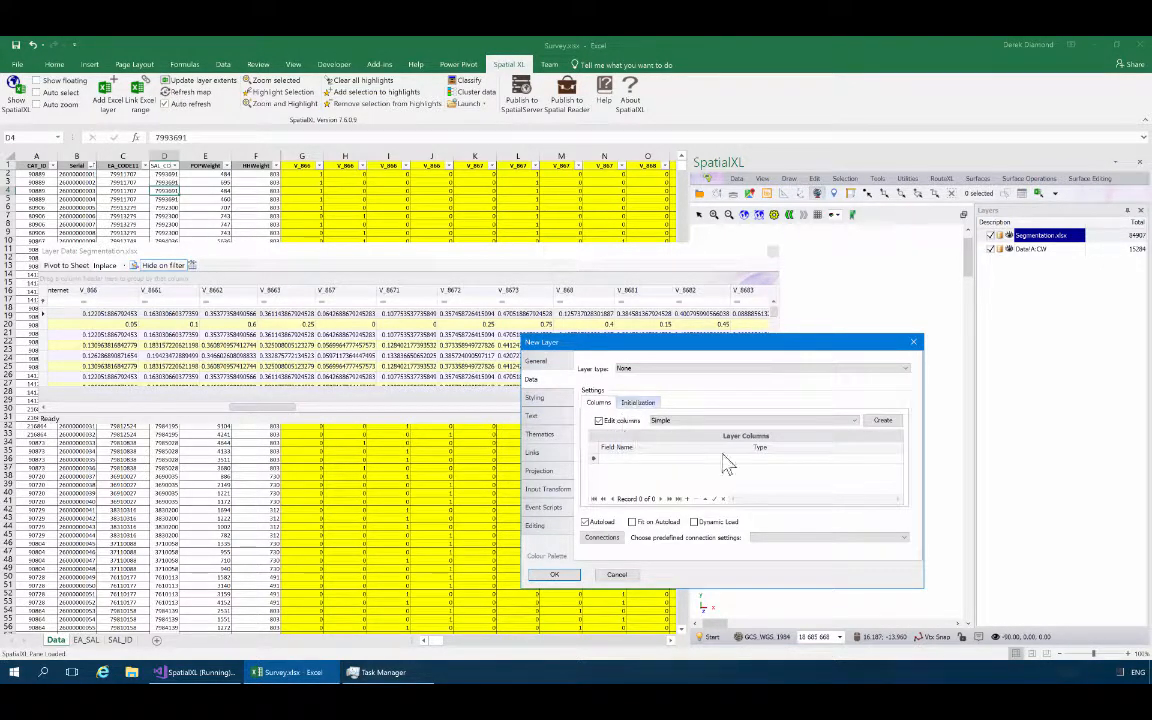
left_click(673, 458)
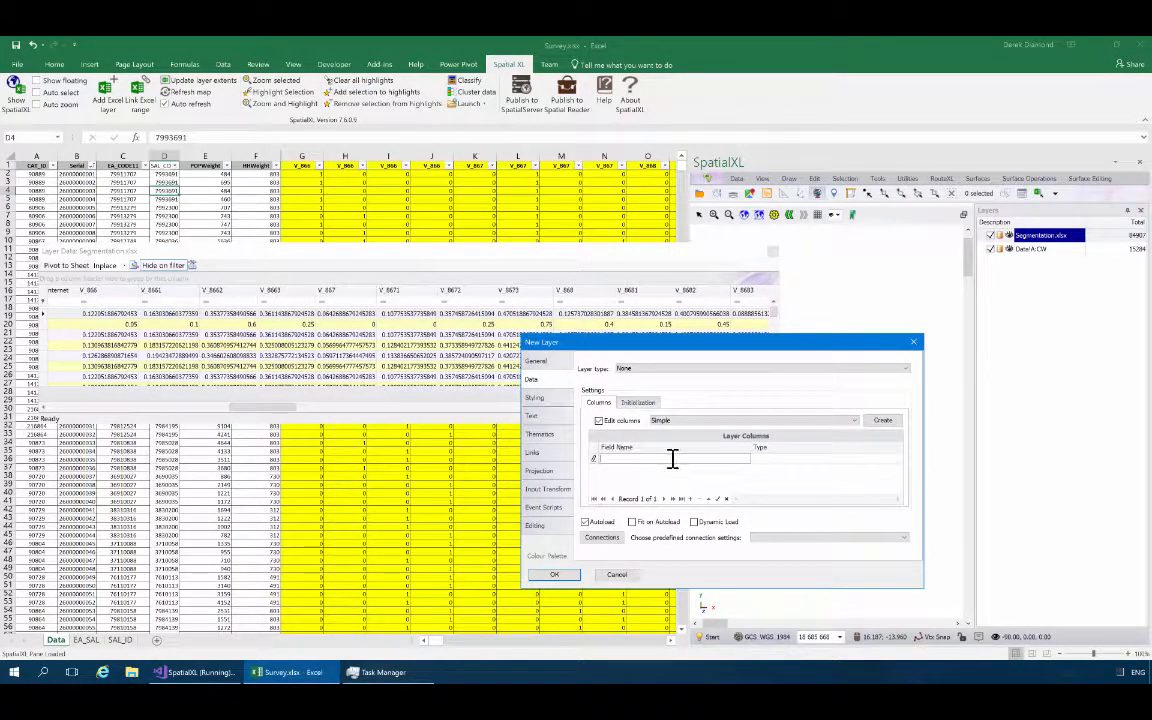
type("SAL")
left_click(621, 469)
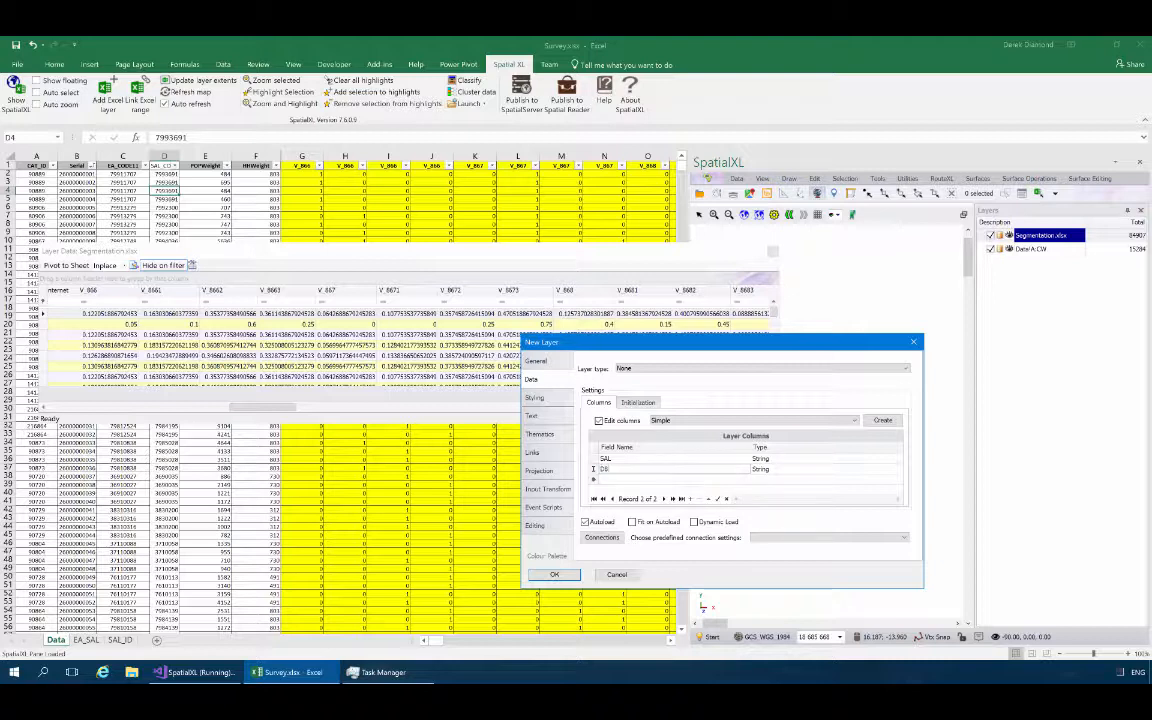
key("Tab")
left_click(622, 479)
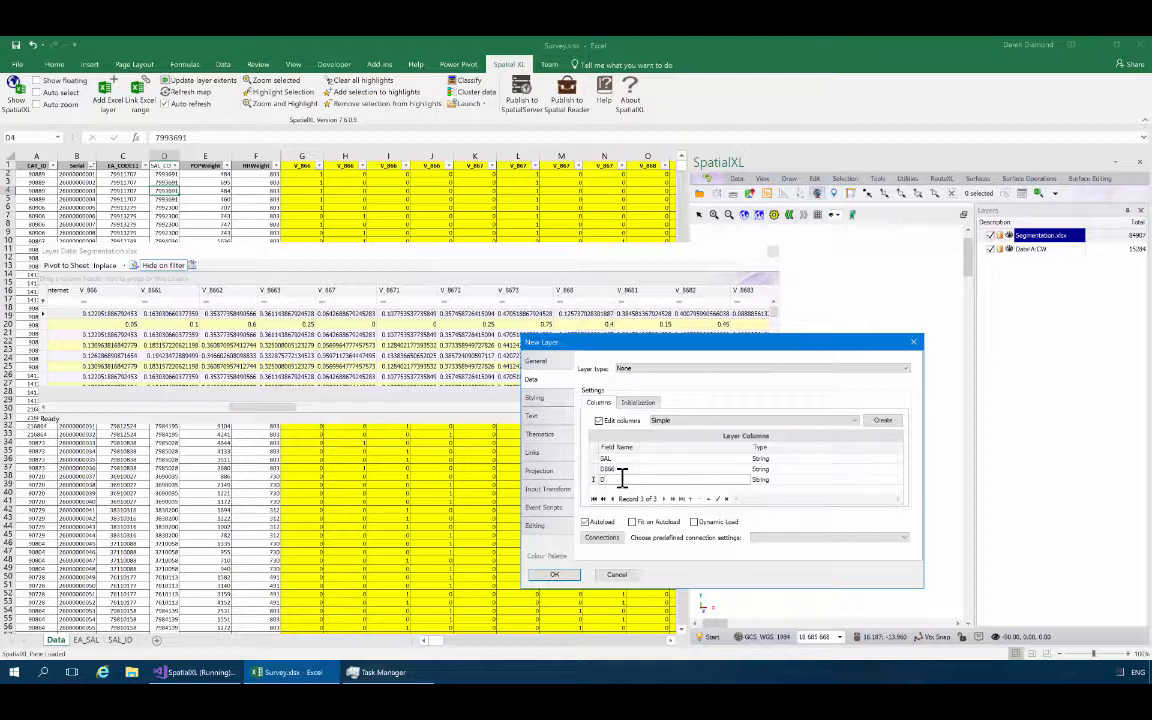
type("D867")
key("Tab")
key("Tab")
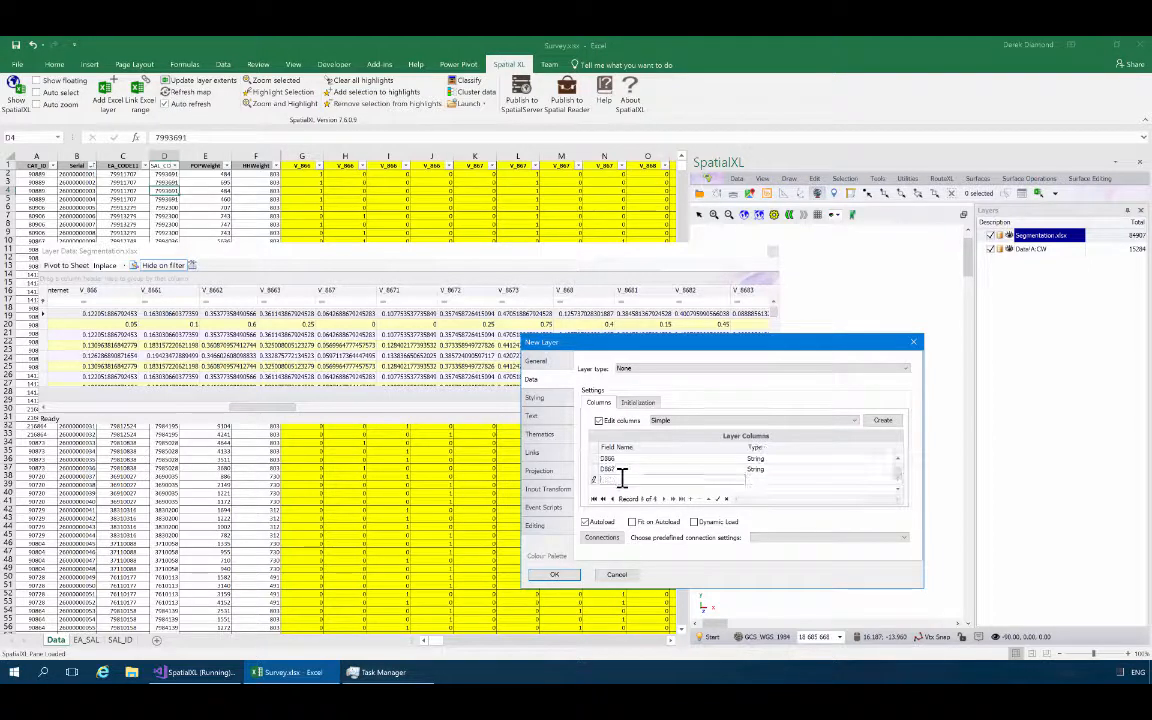
type("D868")
key("Tab")
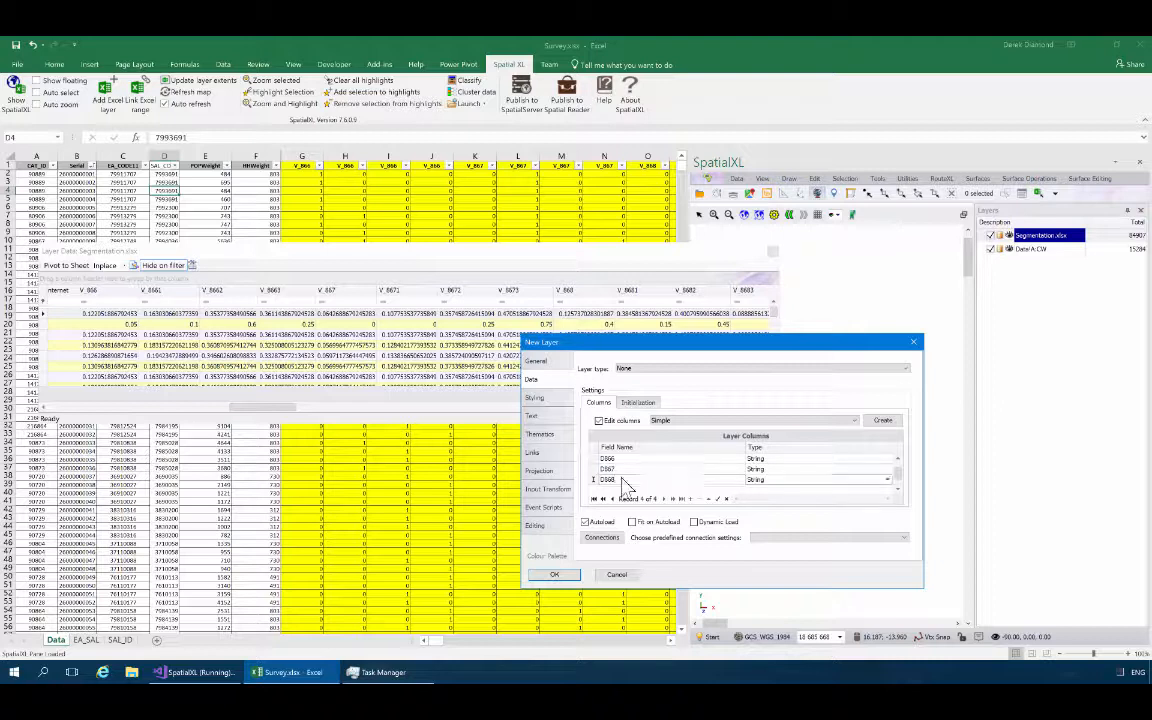
key("Tab")
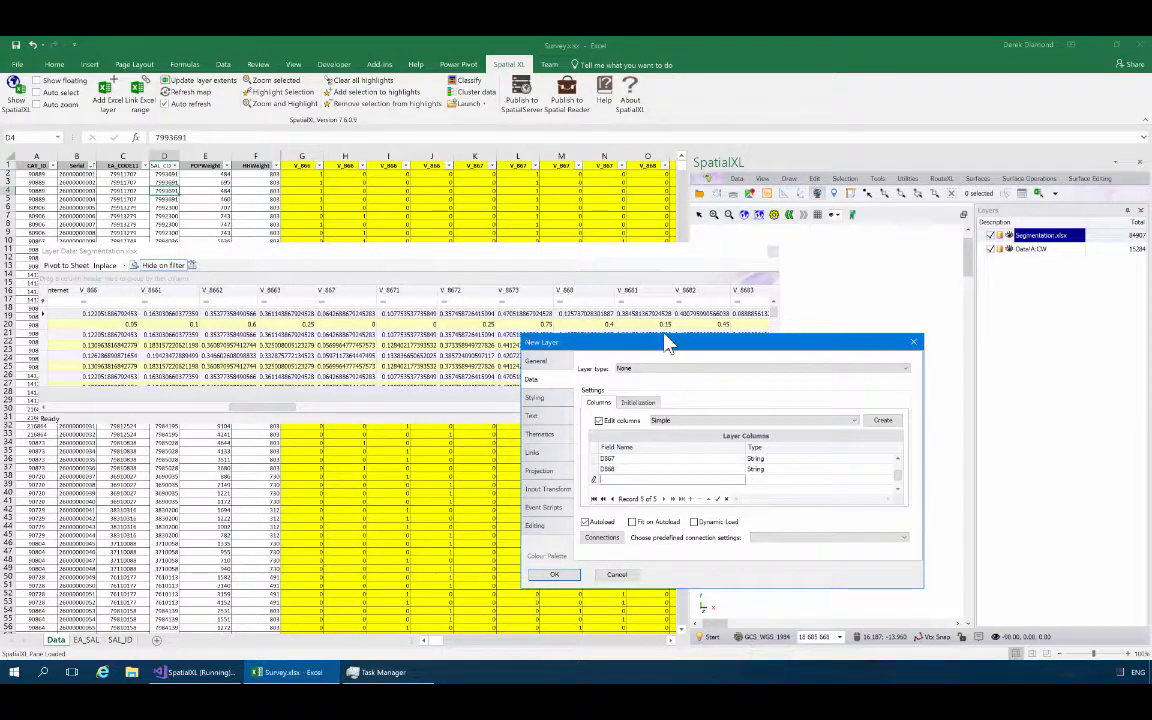
left_click_drag(661, 338, 680, 220)
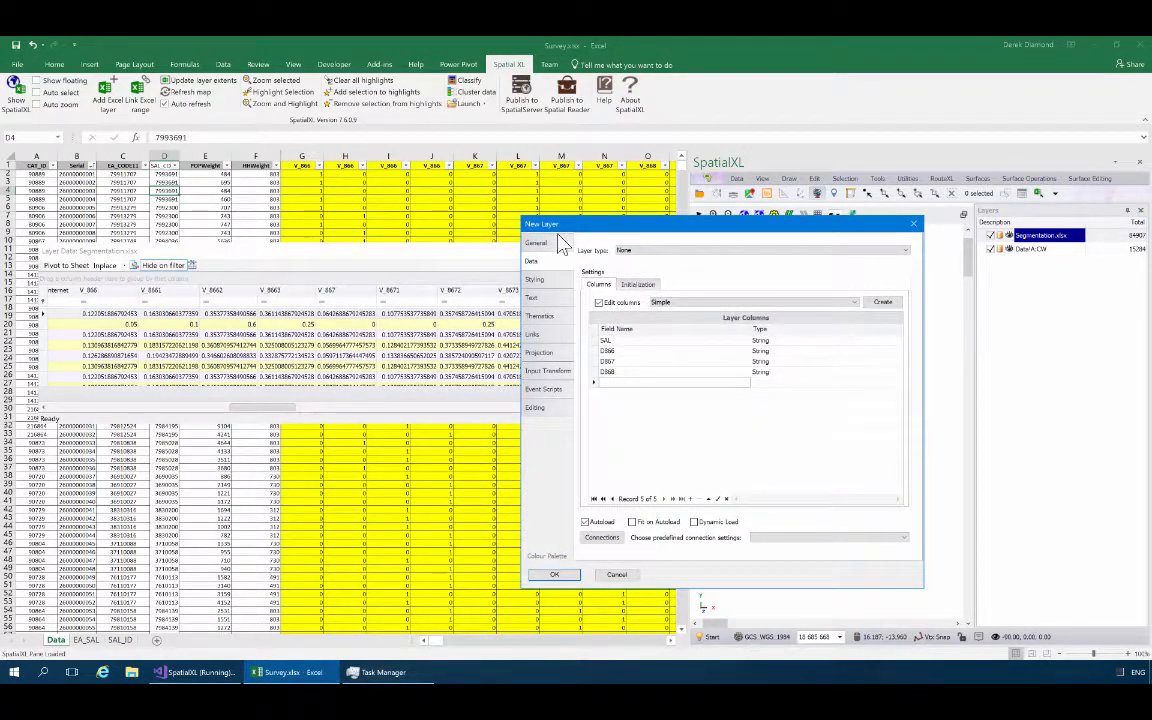
left_click_drag(583, 232, 662, 238)
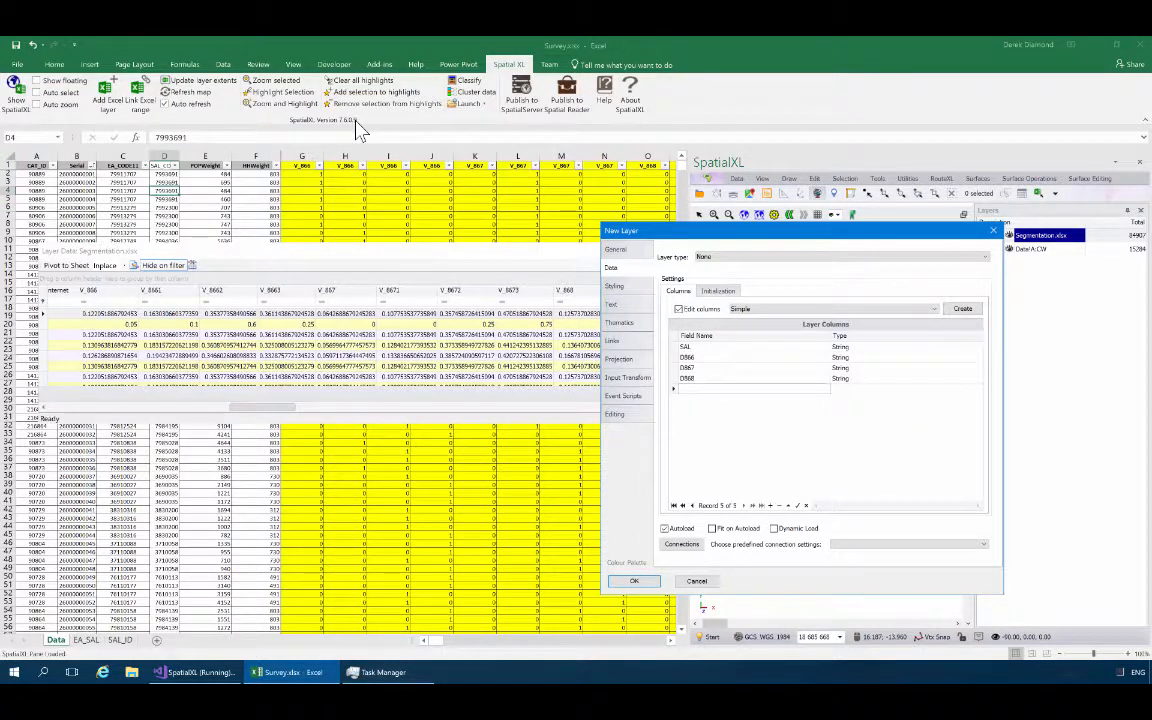
Begin the layer's initial value expression by filling SAL from the Segmentation.xlsx layer's SAL value, ending the statement with a semicolon.
left_click(717, 290)
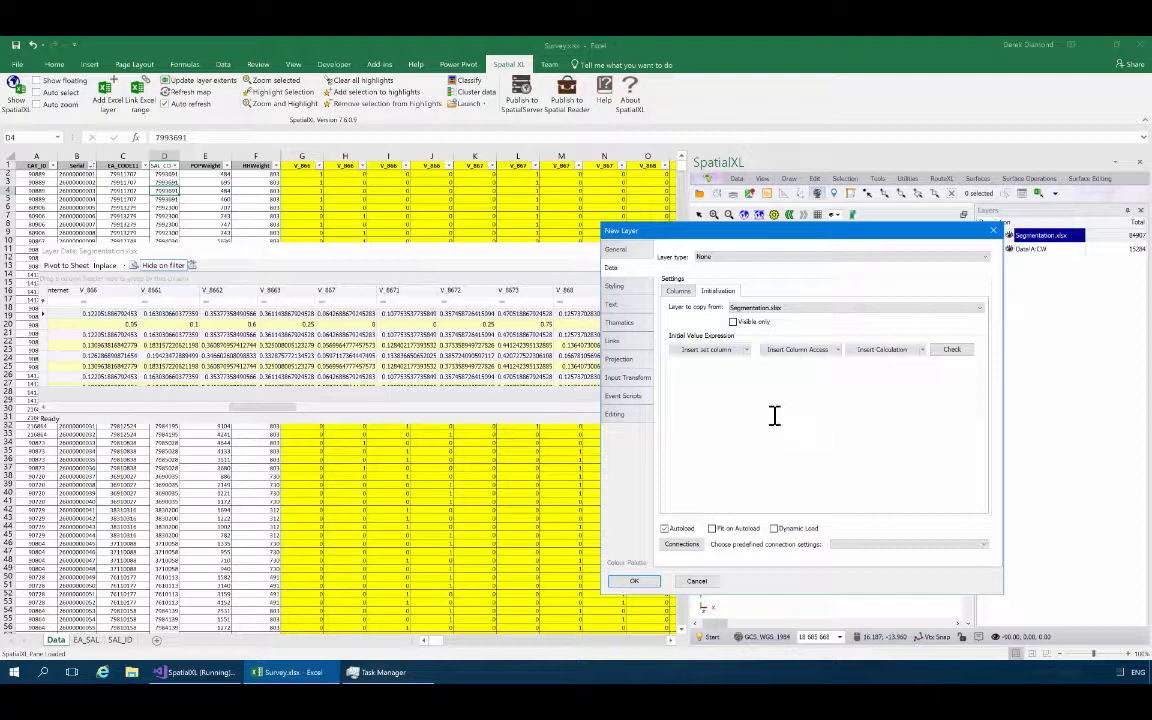
left_click(748, 350)
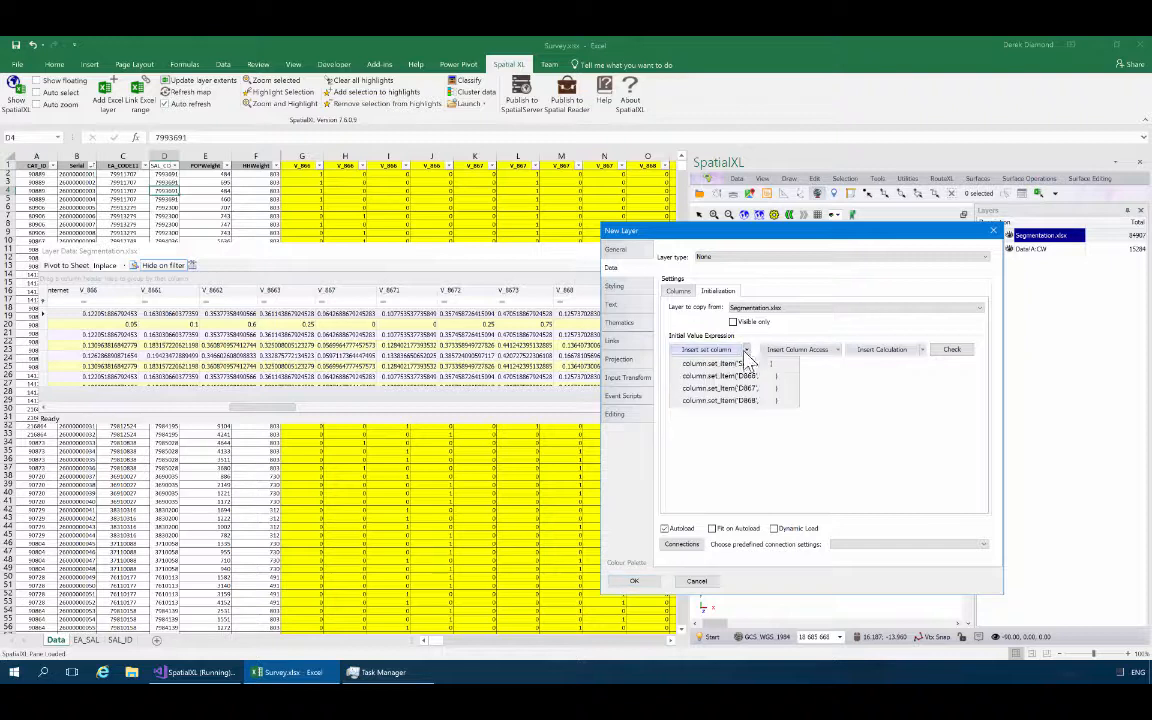
left_click(709, 352)
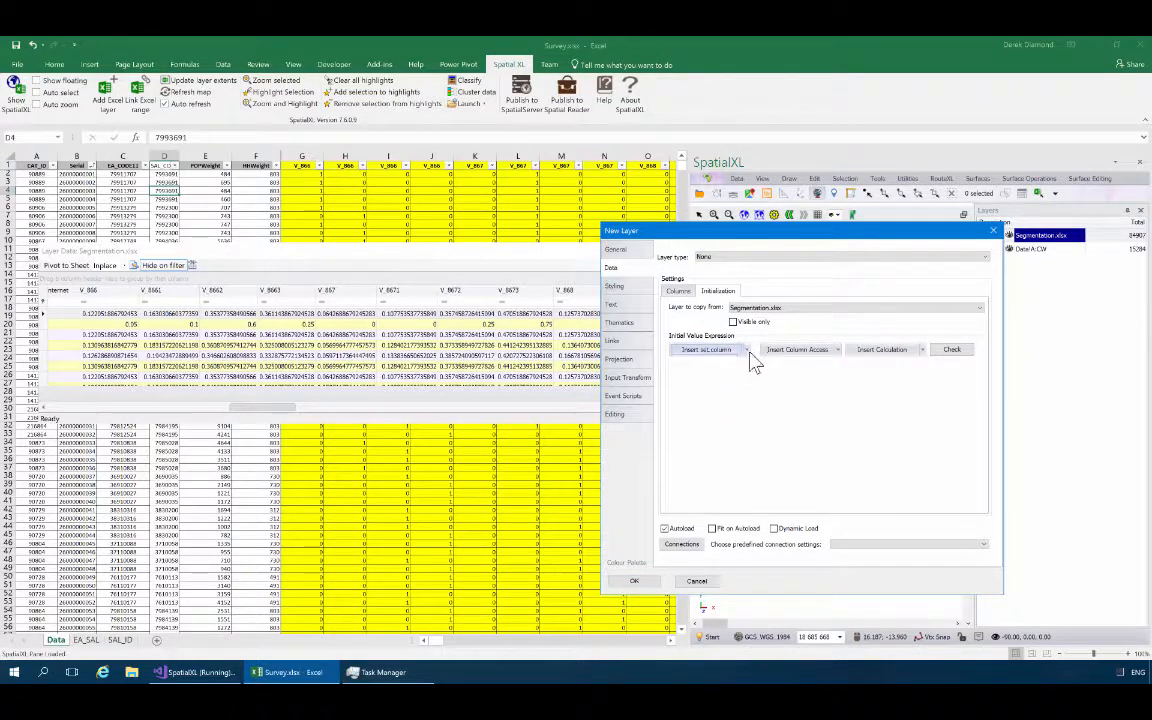
left_click(745, 352)
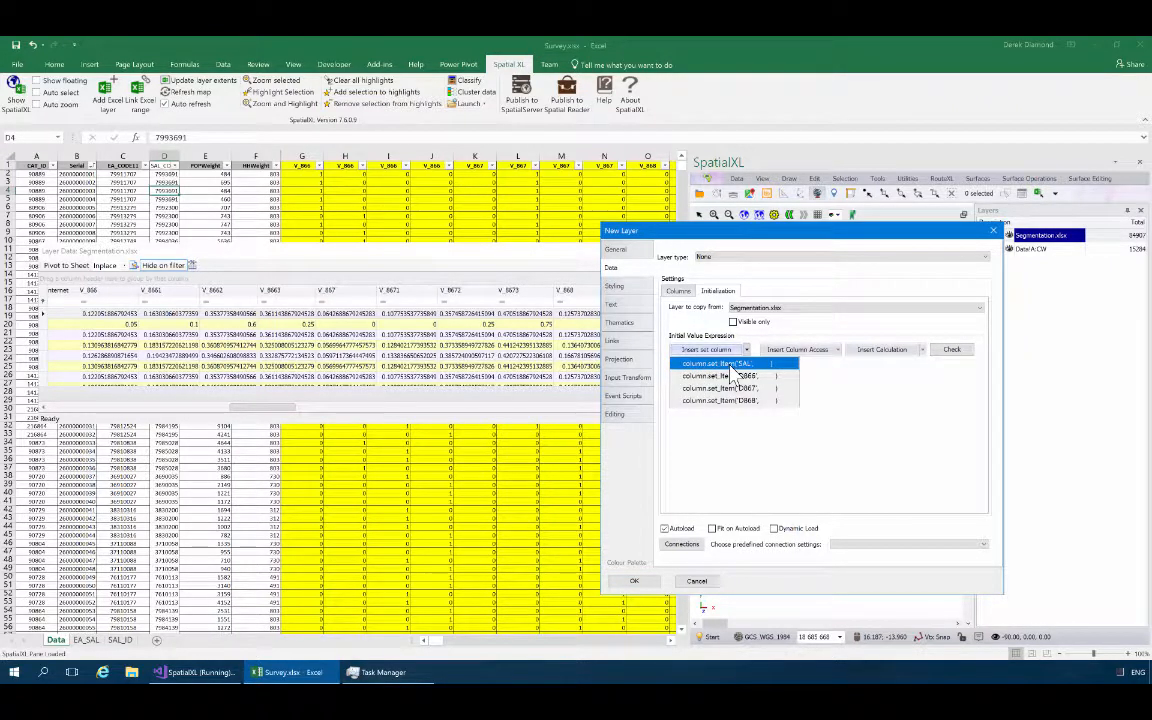
left_click(712, 364)
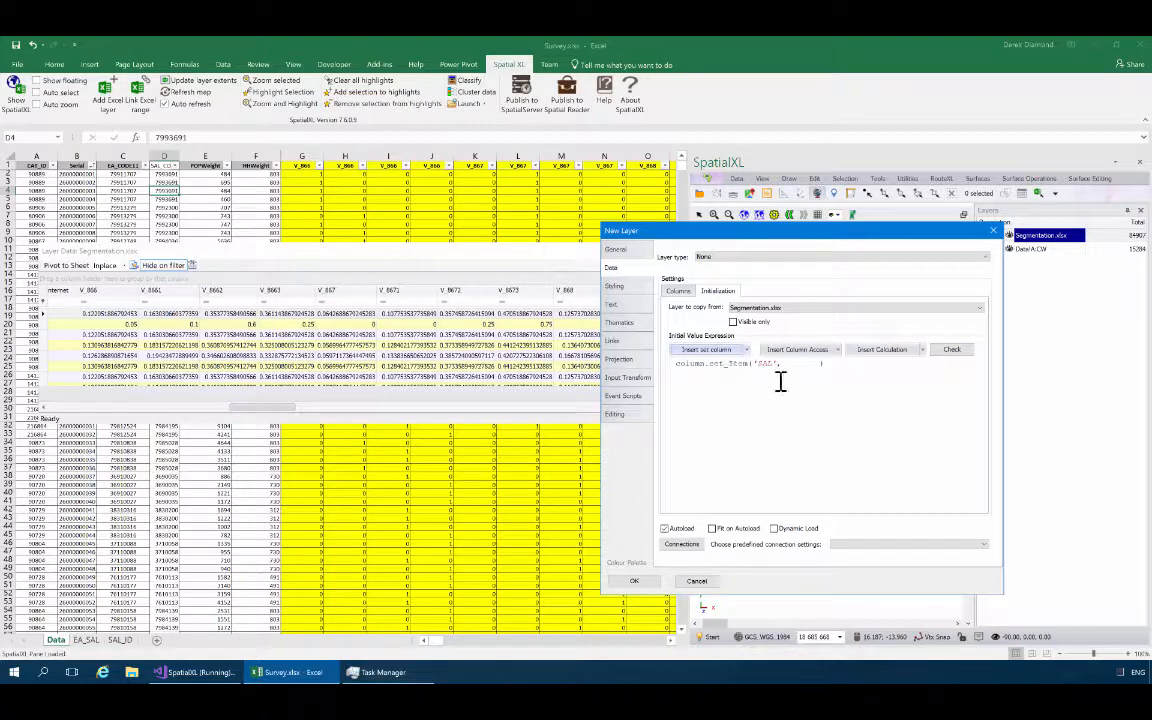
left_click(840, 351)
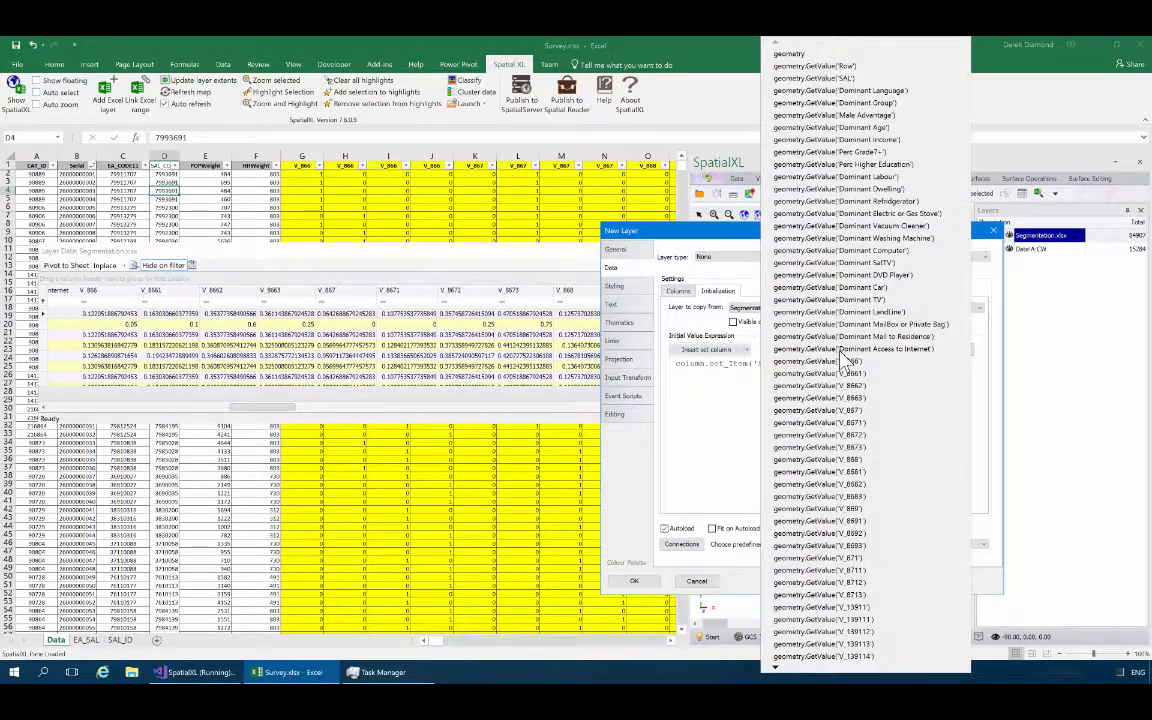
left_click(840, 78)
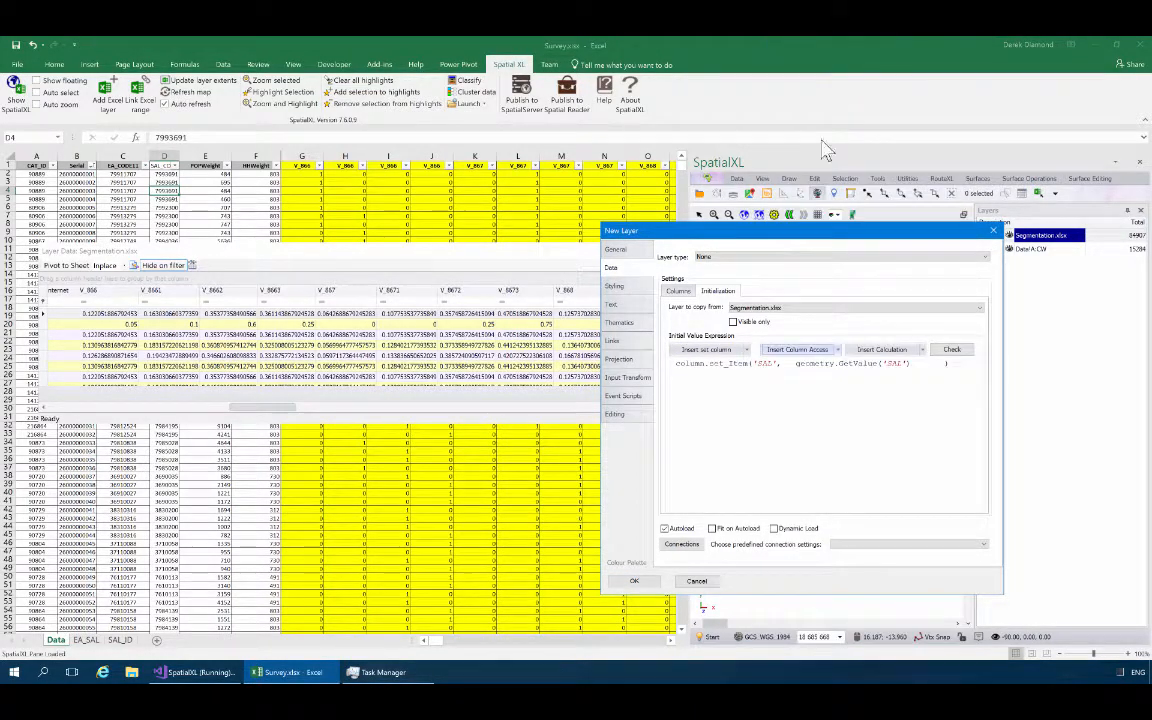
left_click(968, 366)
Add a D866 assignment using the GetMaxDoubleField calculation to the expression and widen the New Layer dialog.
left_click(745, 350)
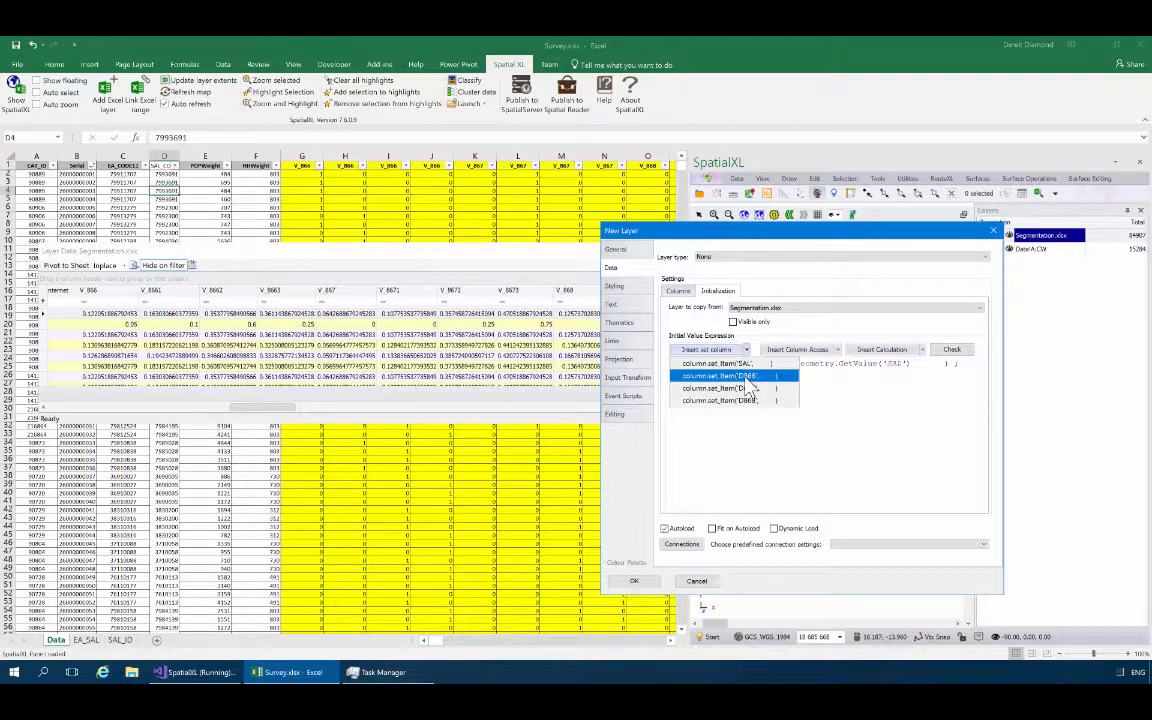
left_click(745, 377)
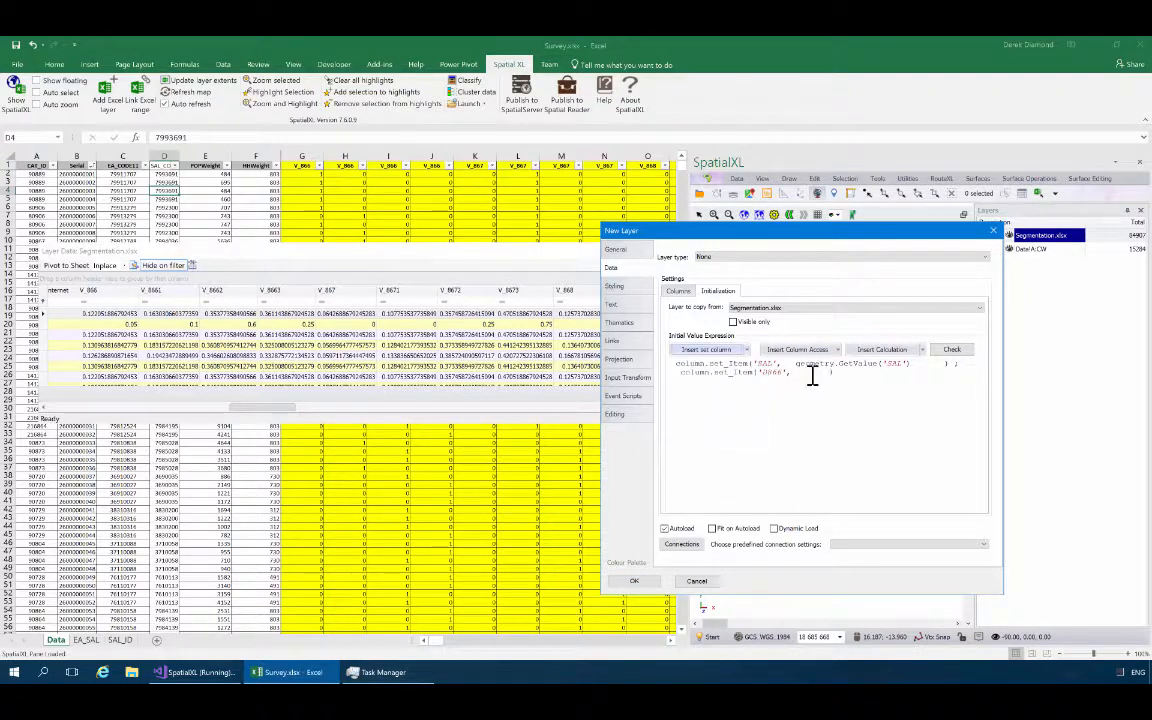
left_click(921, 349)
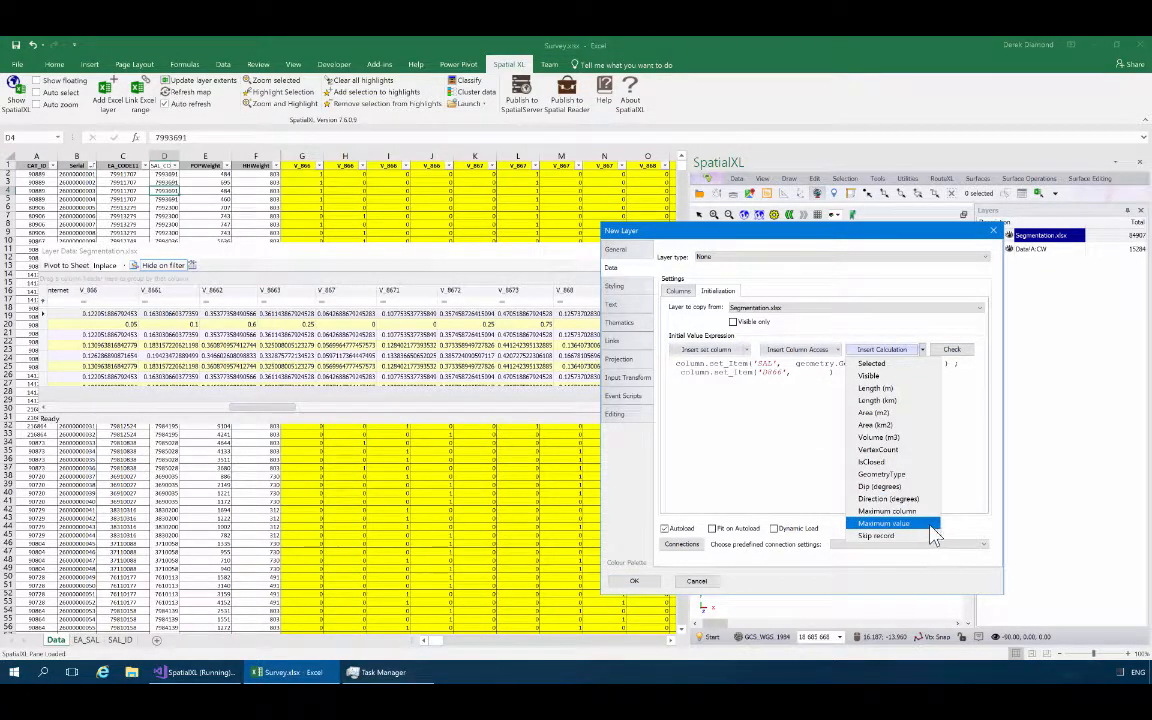
left_click(887, 523)
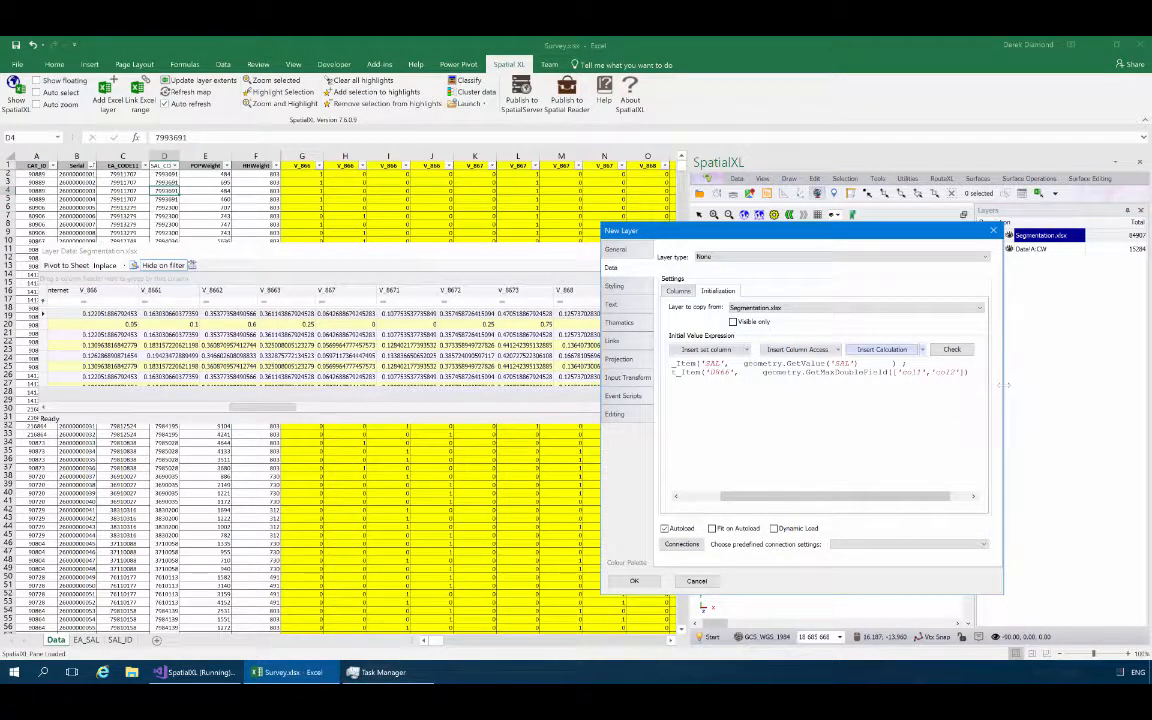
left_click_drag(1003, 384, 1078, 385)
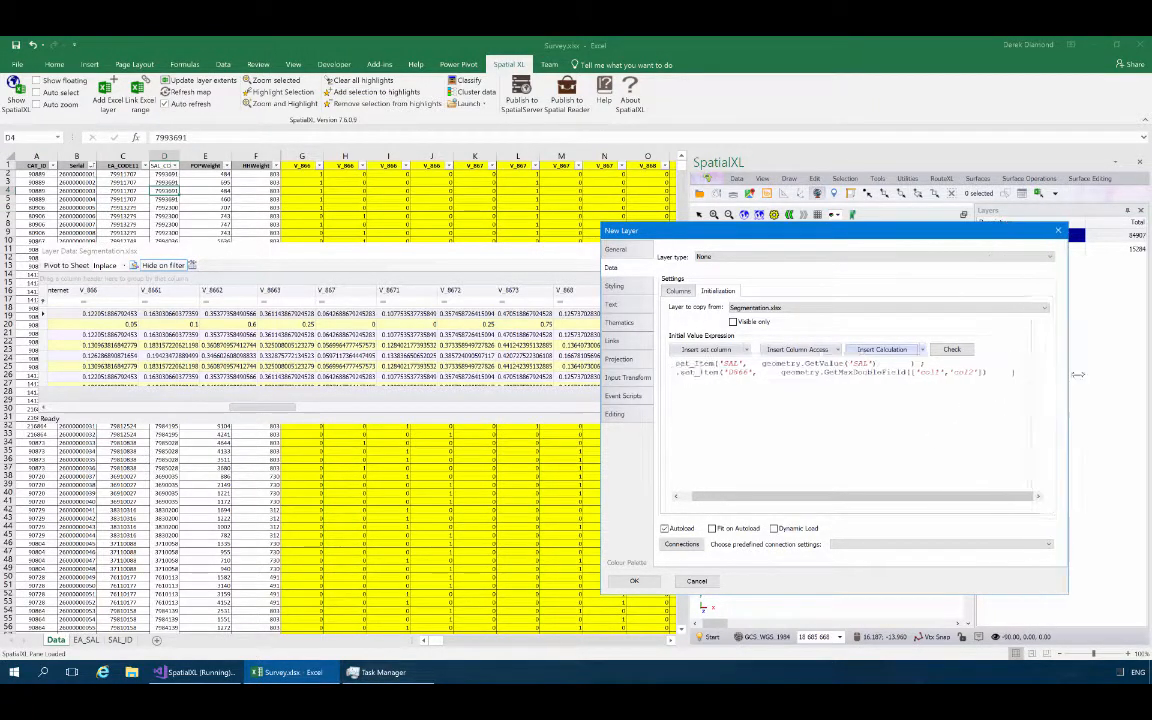
Replace the placeholder columns col1 and col2 in the D866 calculation with V_866 and V_8661.
left_click(971, 374)
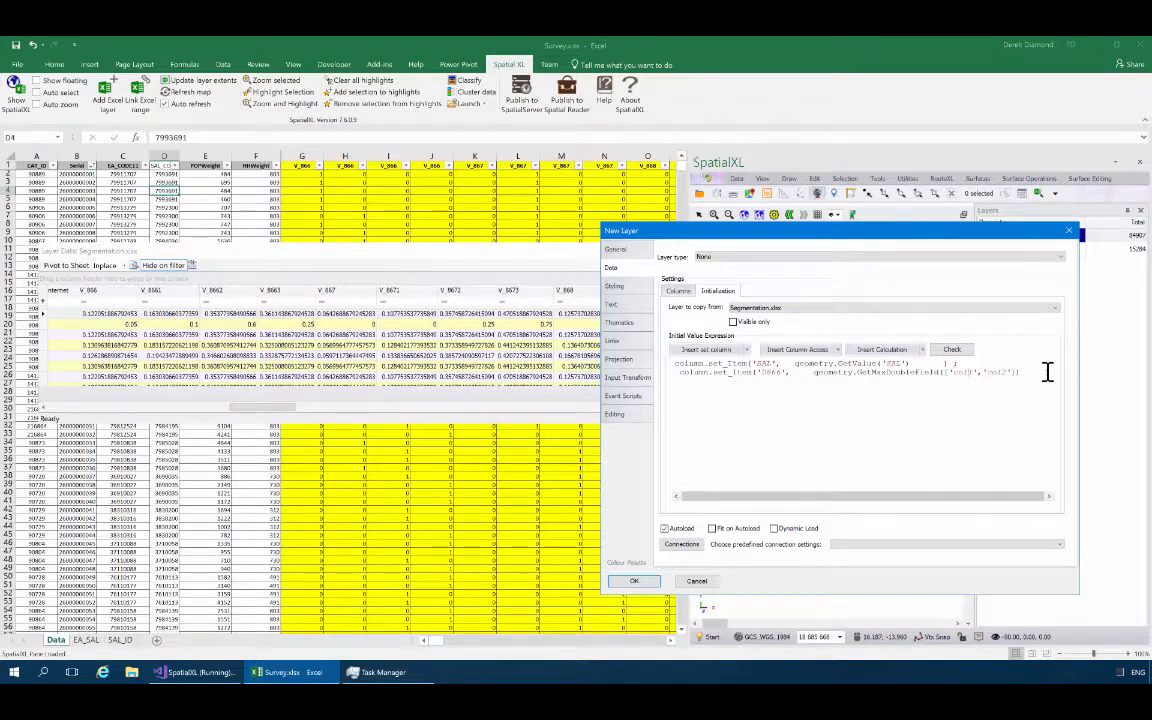
key("BackSpace")
key("BackSpace")
key("BackSpace")
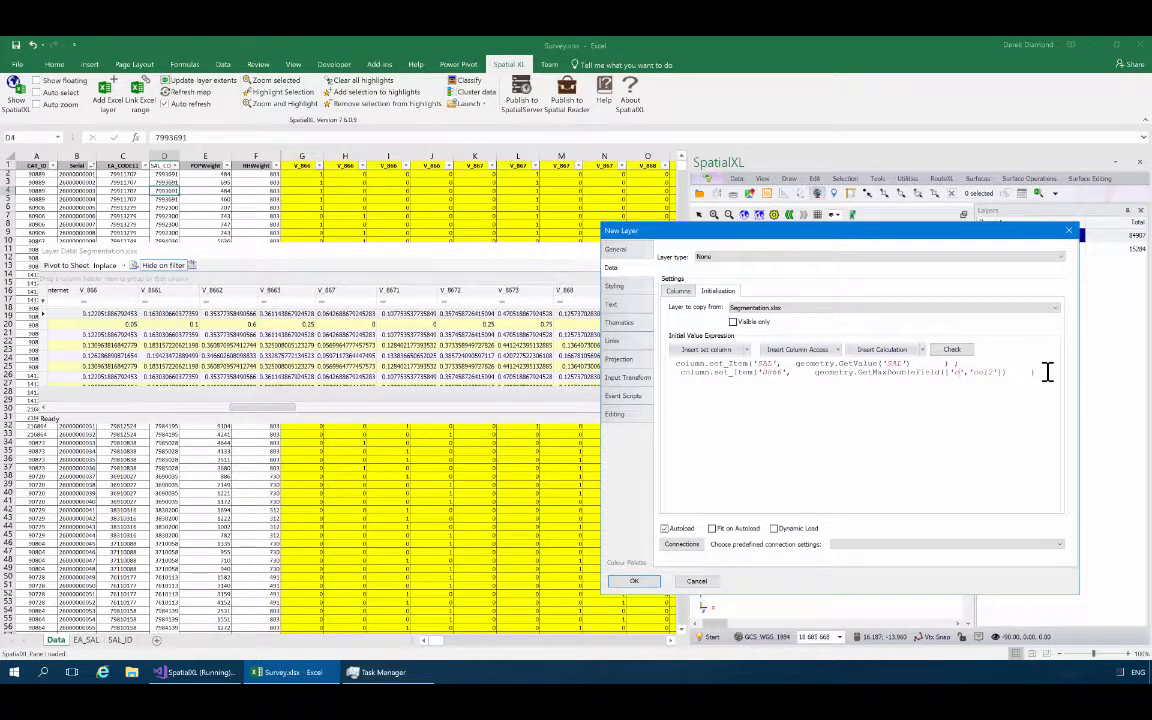
key("BackSpace")
type("B")
type("_866")
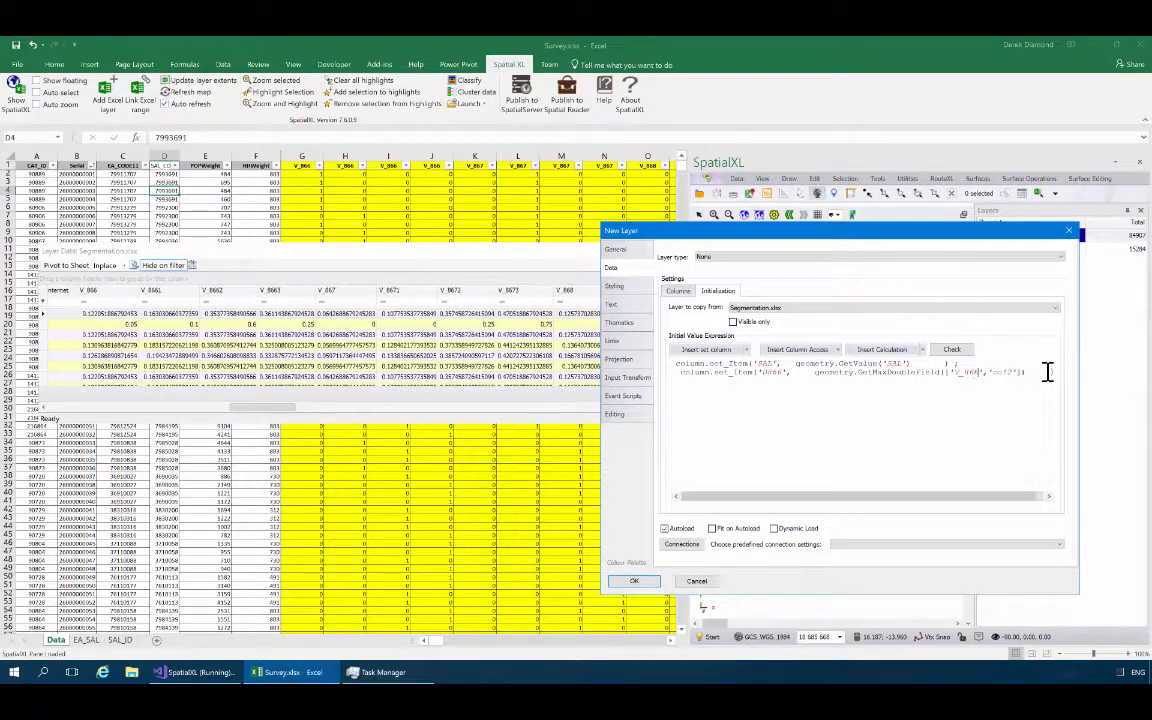
key("shift+Right")
key("shift+Right")
key("shift+Right")
key("shift+Right")
type("V_8")
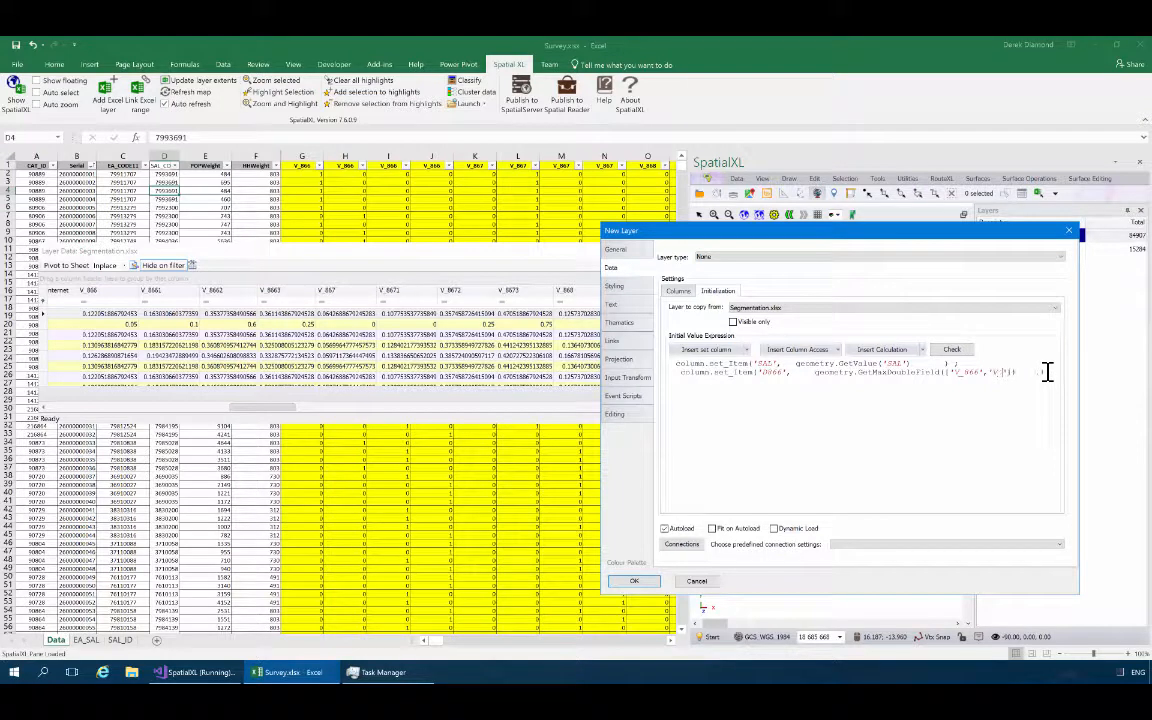
type("661")
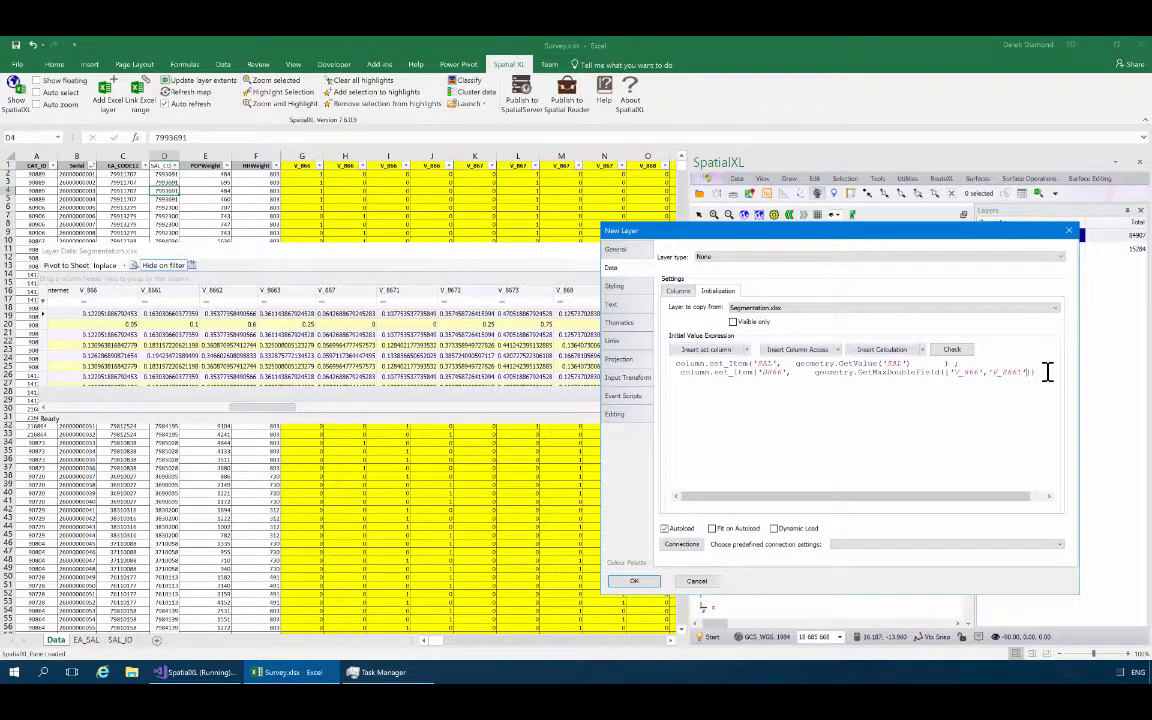
type(";")
type("'")
type("V_")
type("8661")
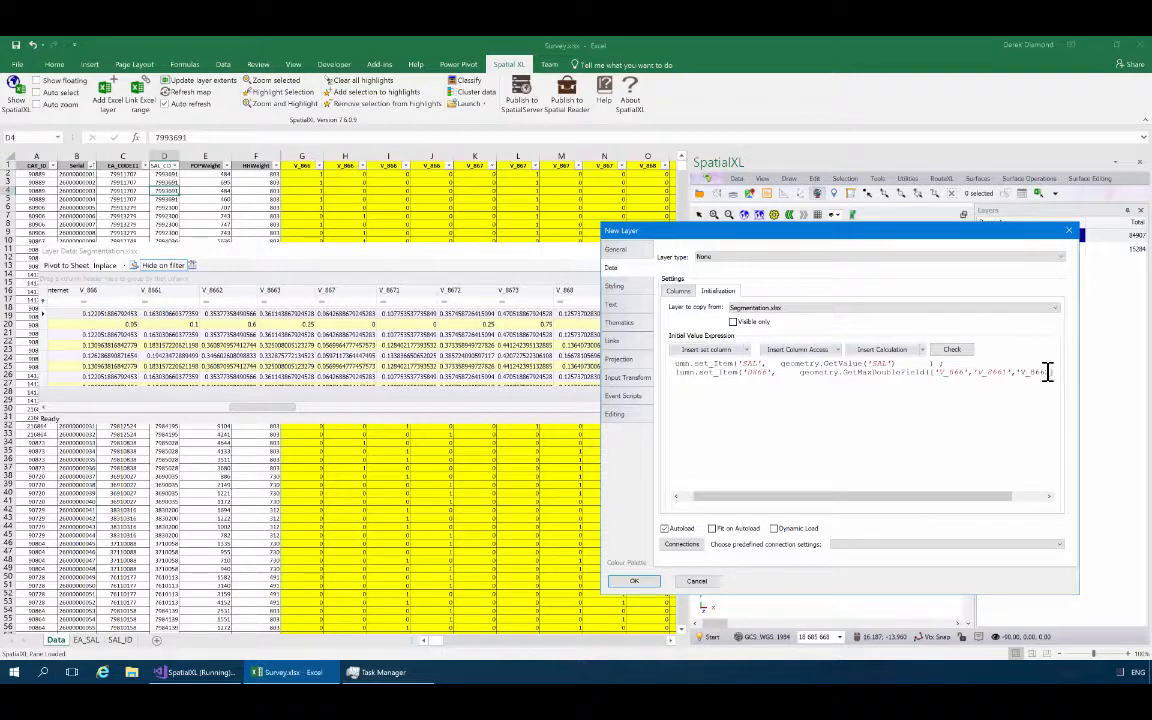
type("2',")
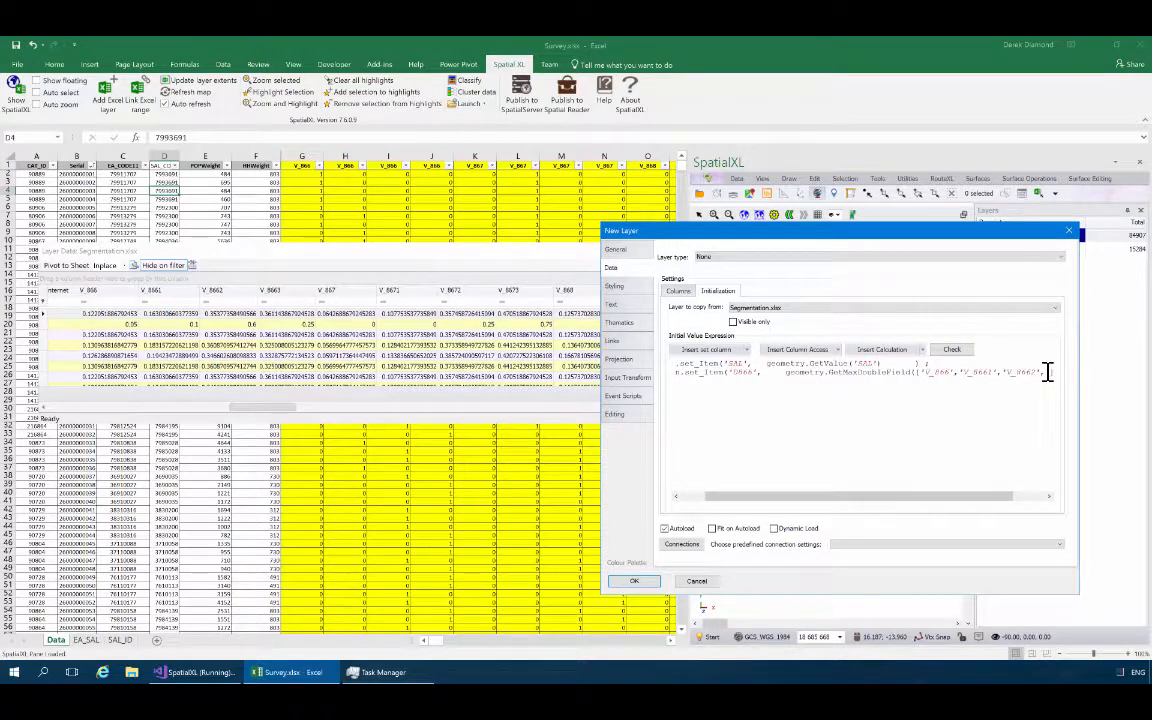
type(" 'V_866")
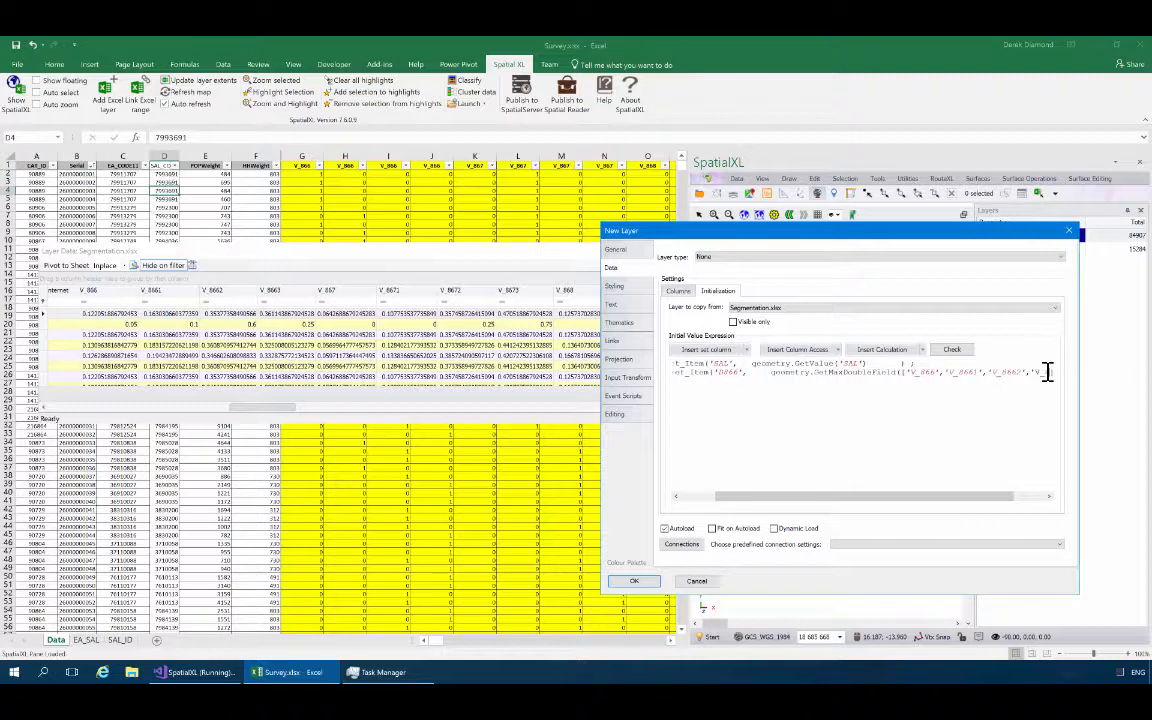
type("3'])")
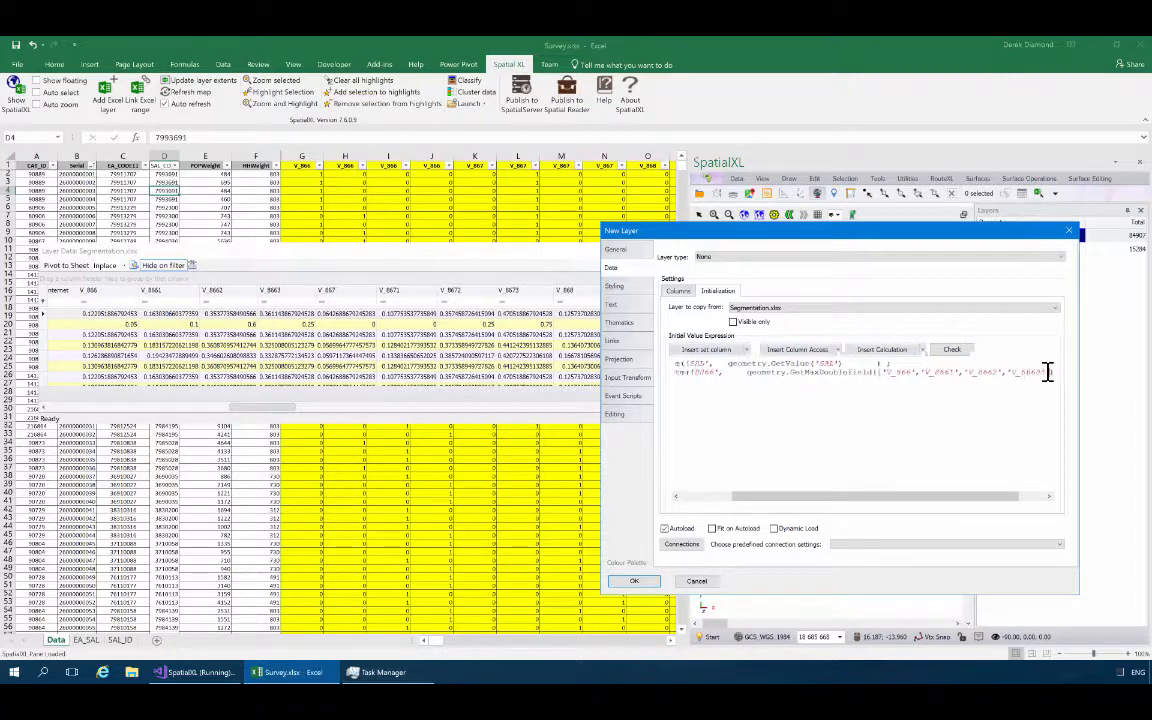
type("    )")
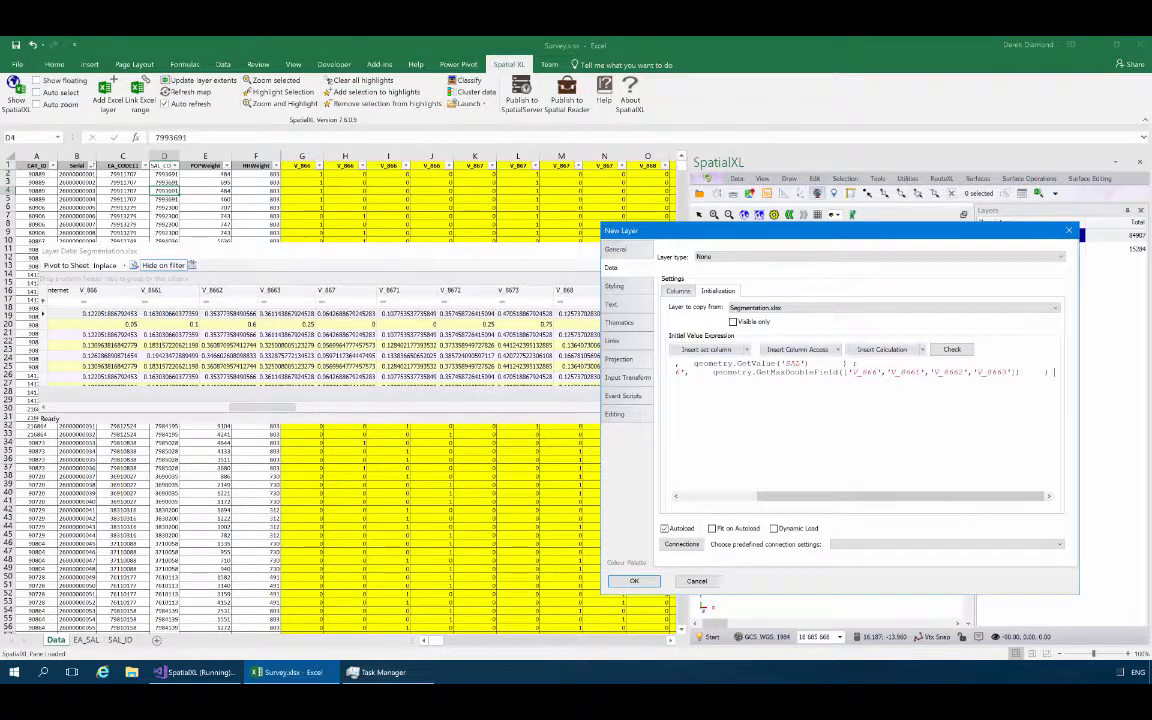
type(" ;")
Add V_8662 and V_8663 to the D866 calculation's column list and end the statement with a semicolon and a new line.
key("Return")
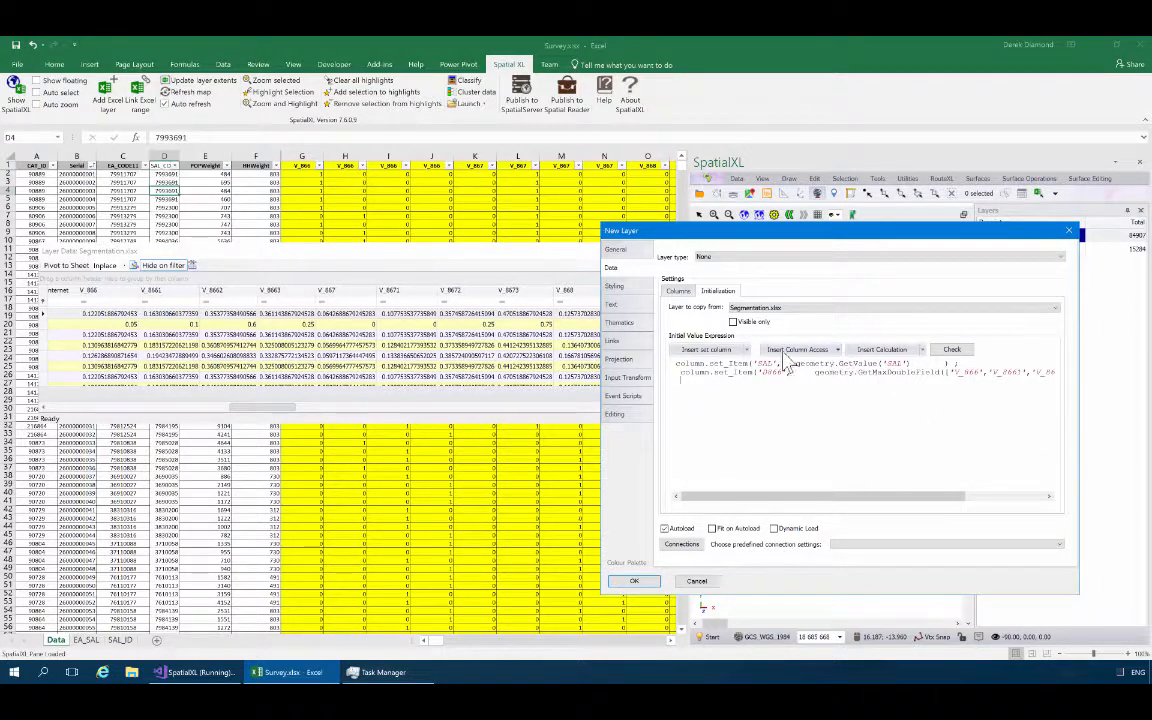
Add a D867 assignment using the Maximum column calculation as the third statement of the expression.
left_click(745, 351)
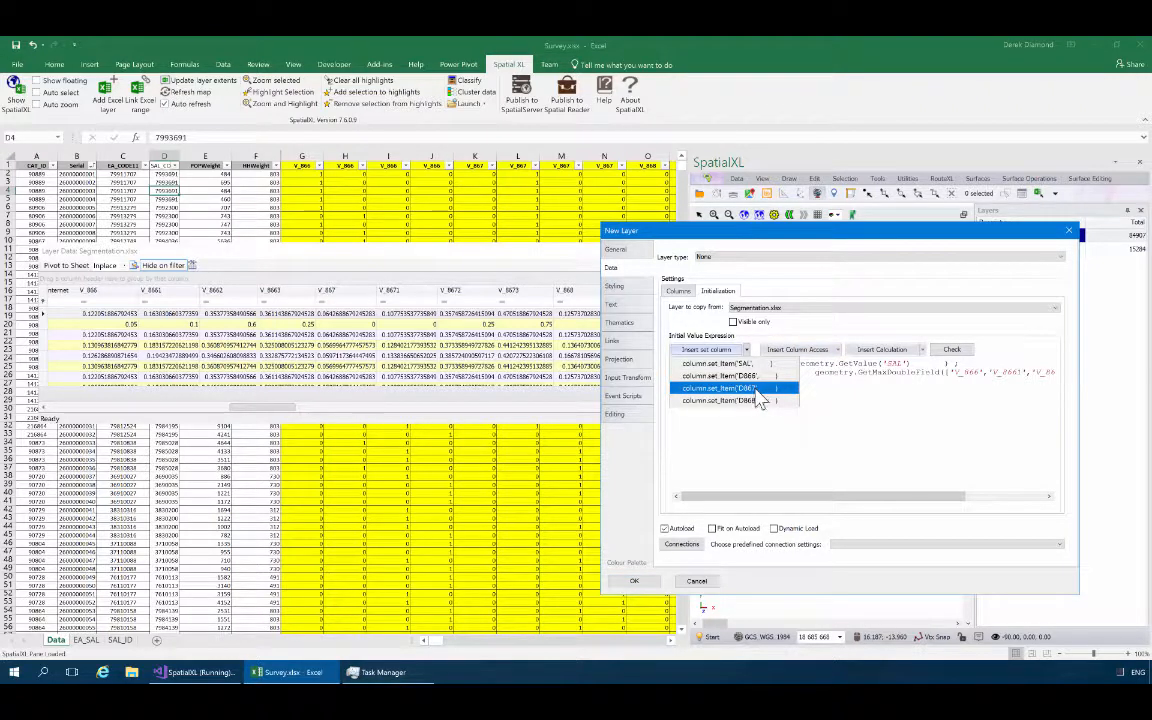
left_click(755, 390)
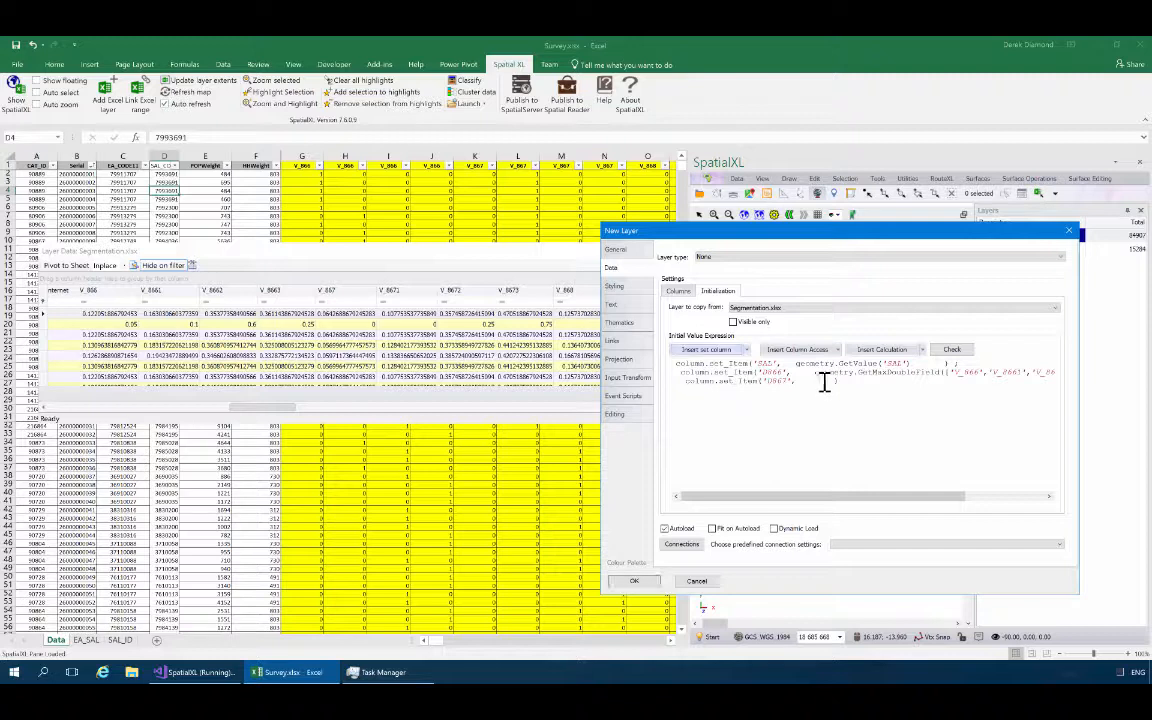
left_click(921, 349)
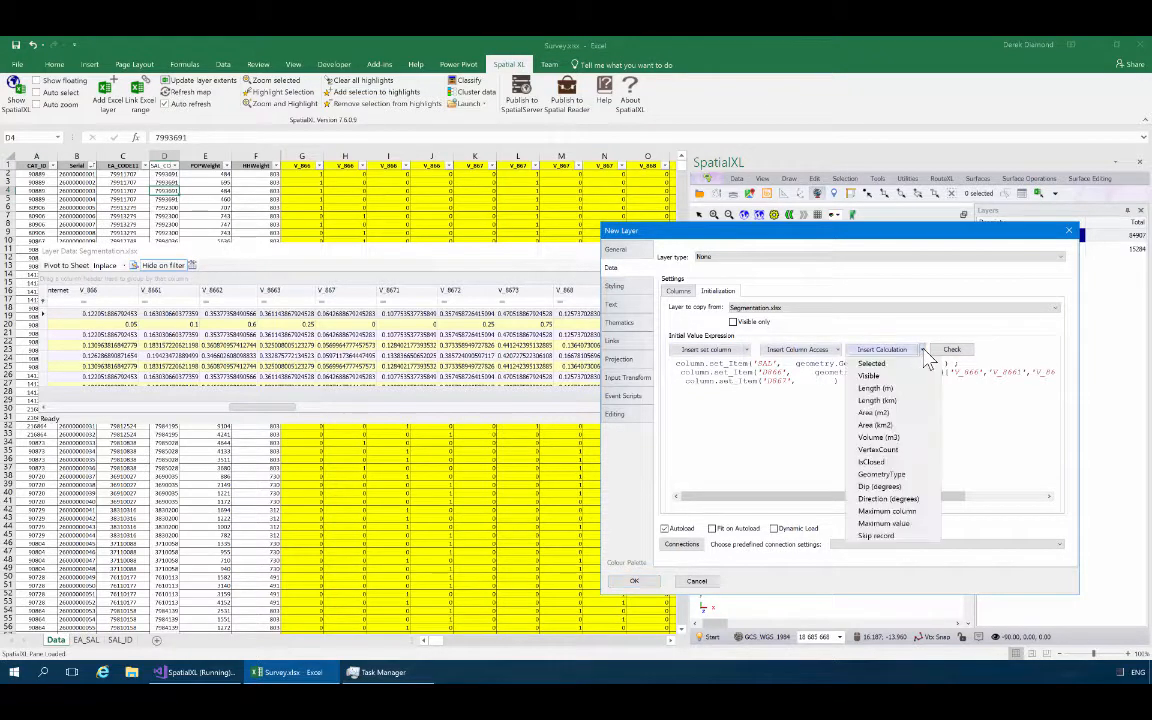
left_click(895, 511)
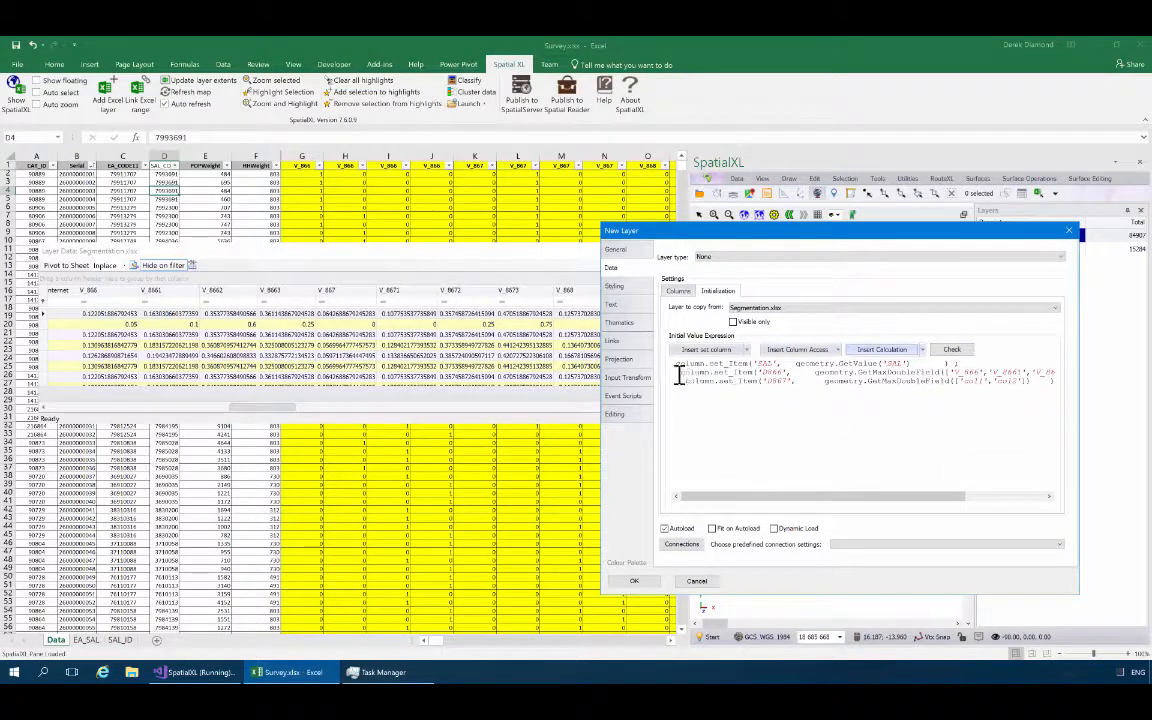
Remove the surplus spaces in the expression so the SAL, D866 and D867 statements and their arguments line up.
key("BackSpace")
key("BackSpace")
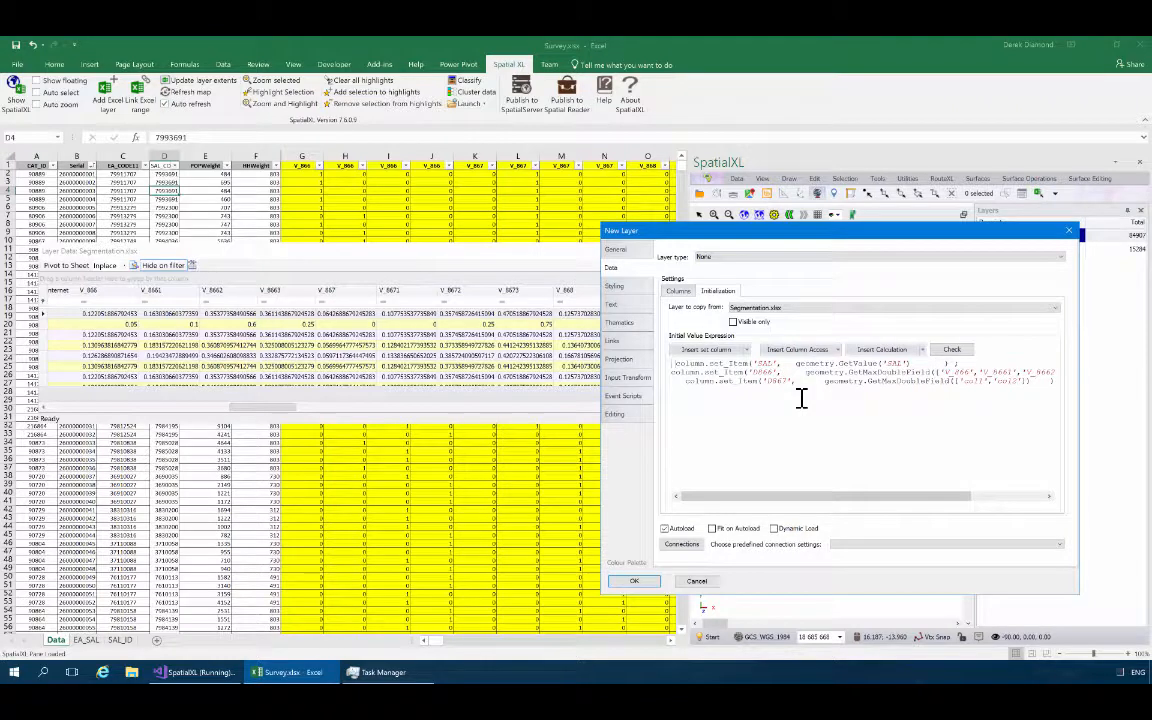
key("BackSpace")
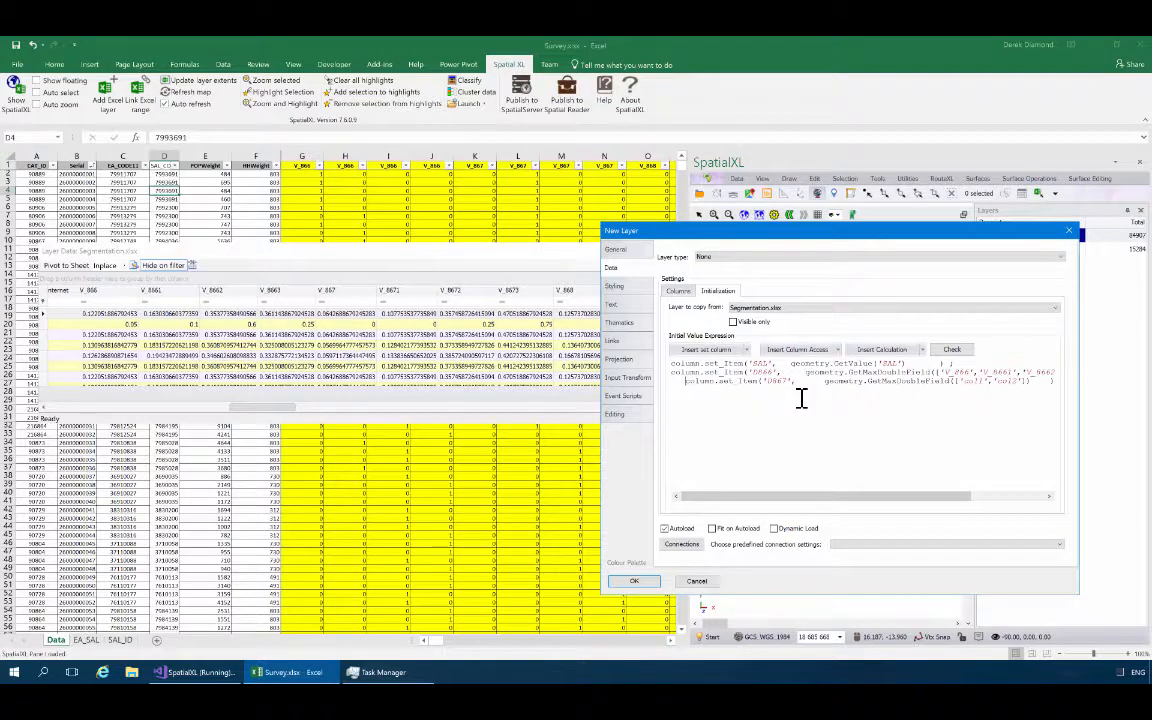
key("BackSpace")
key("BackSpace")
key("BackSpace")
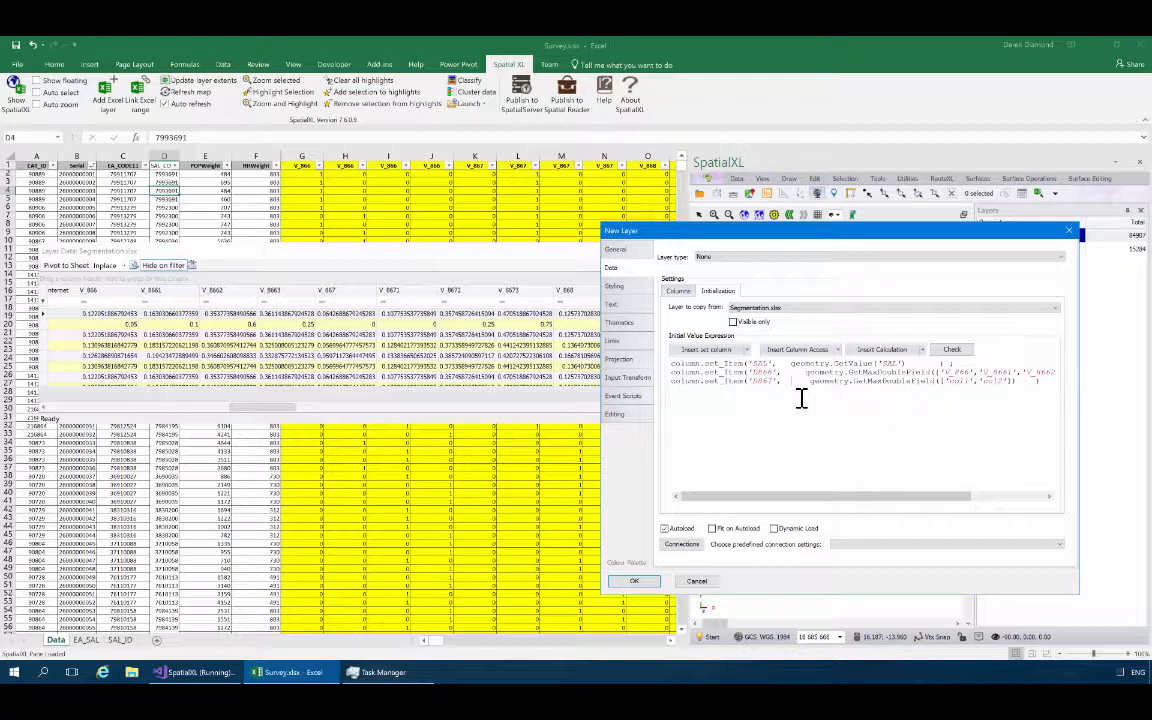
key("BackSpace")
key("BackSpace")
key("BackSpace")
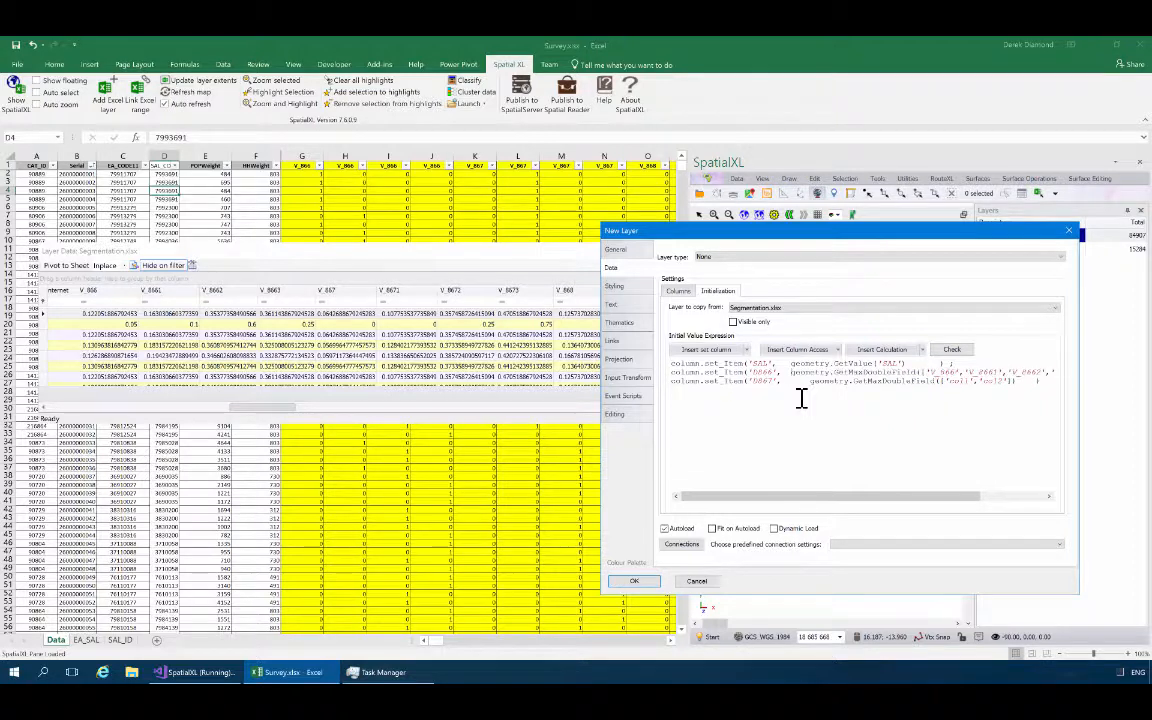
key("BackSpace")
key("BackSpace")
key("BackSpace")
key("BackSpace")
Replace the placeholder columns col1 and col2 in the D867 calculation with V_867 and V_8671.
key("Right")
key("Right")
key("shift+Left")
key("shift+Left")
key("shift+Left")
key("shift+Left")
type("V_867")
key("ctrl+shift+Right")
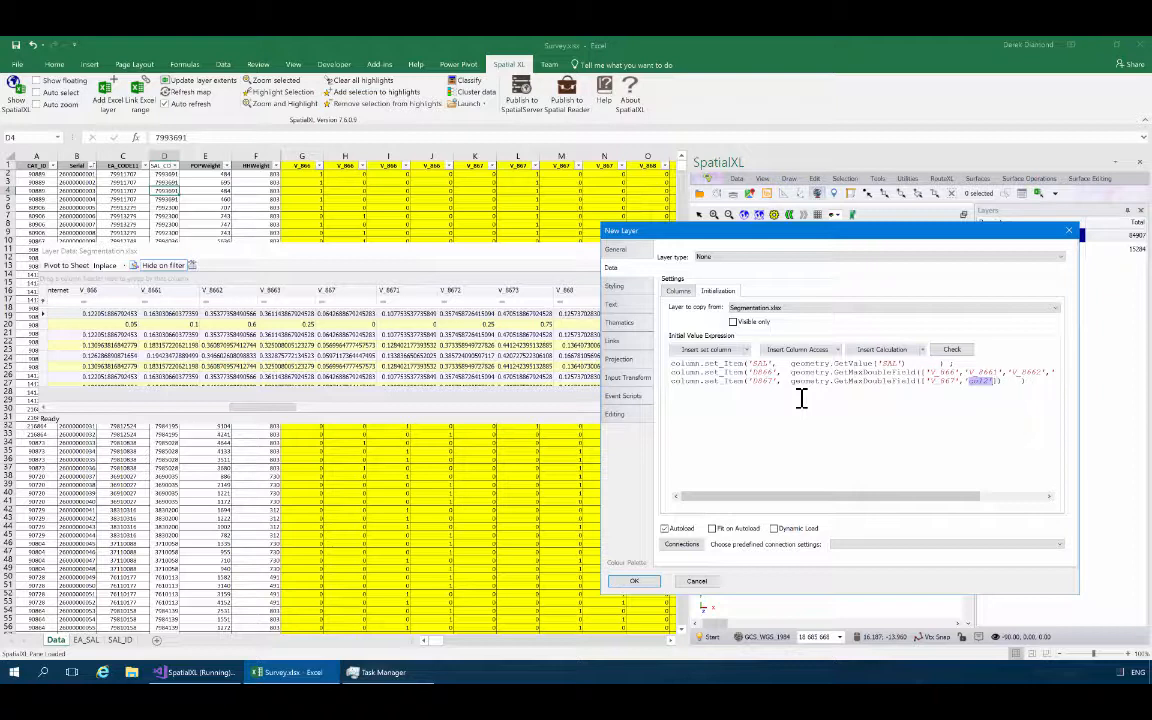
type("V_8671','V_8672','V")
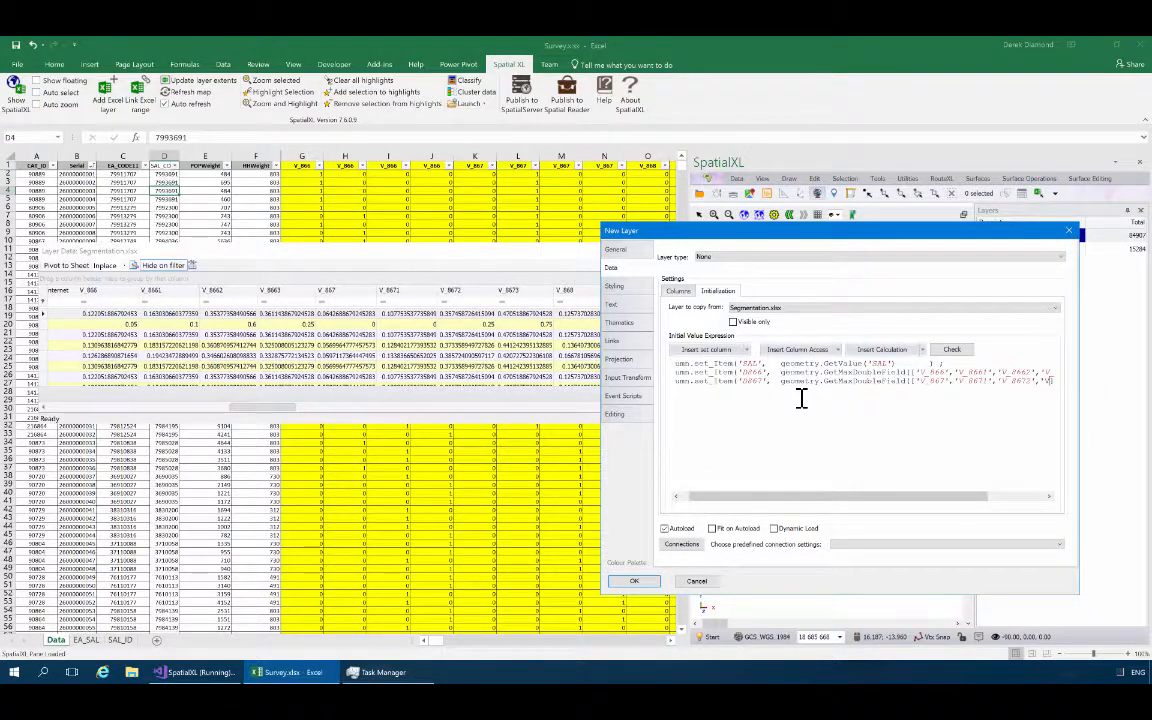
type("_8673")
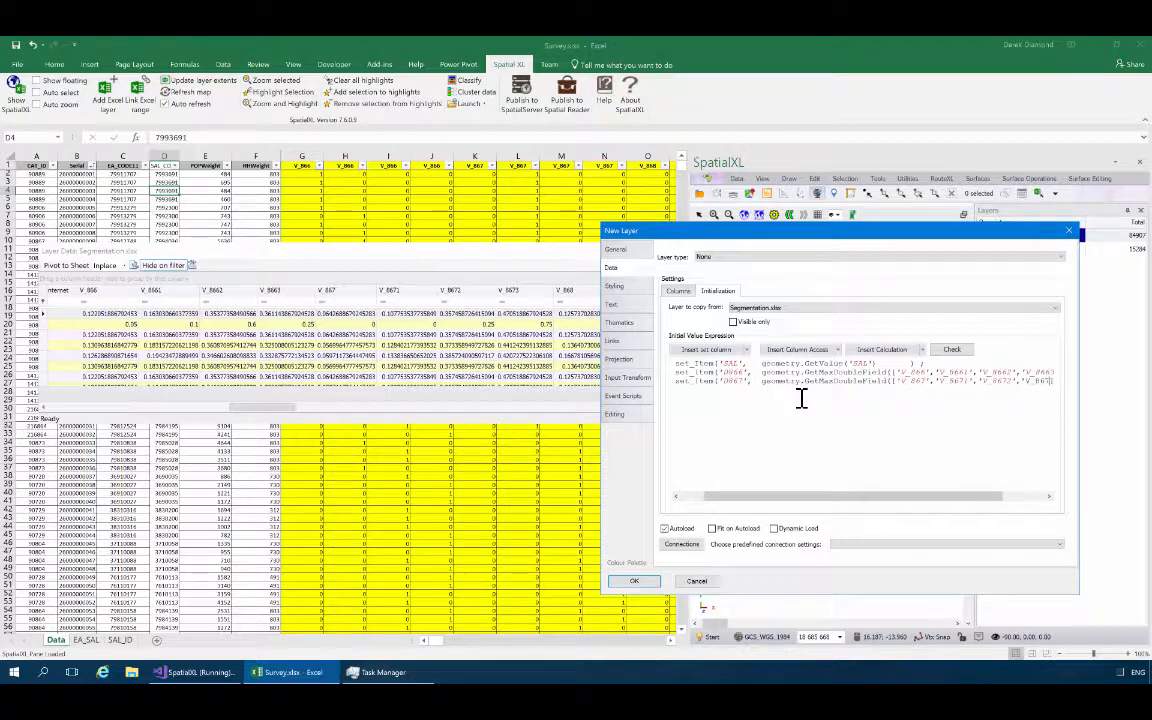
type("'")
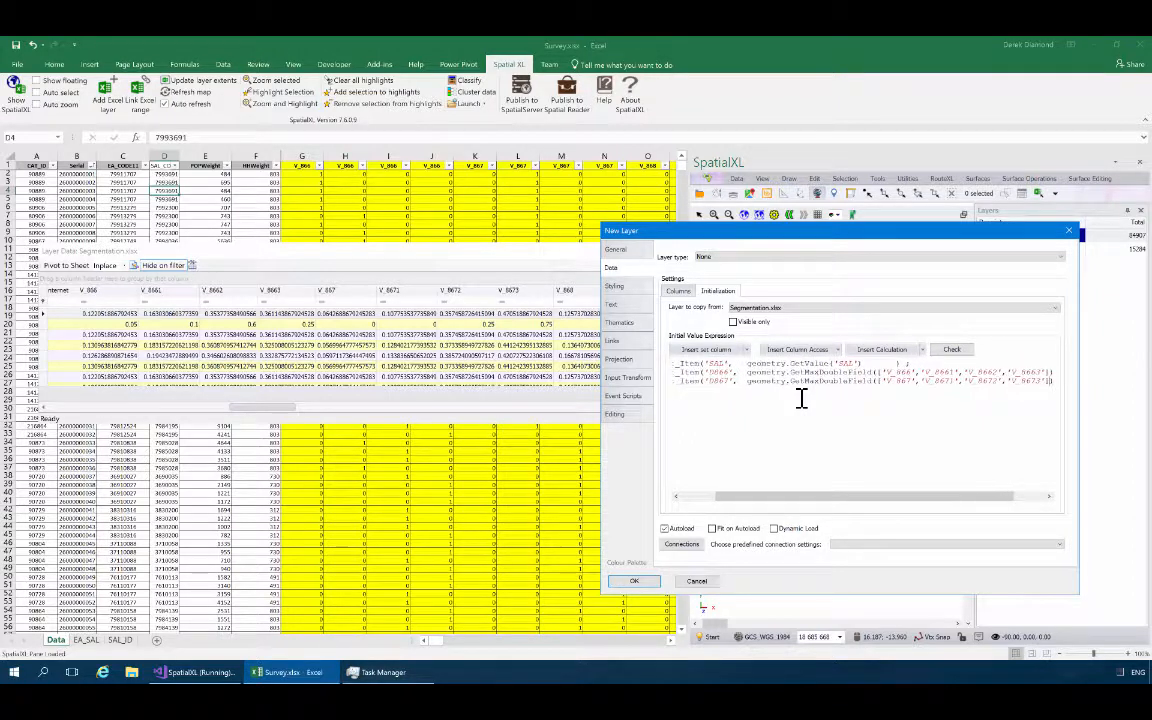
type("])")
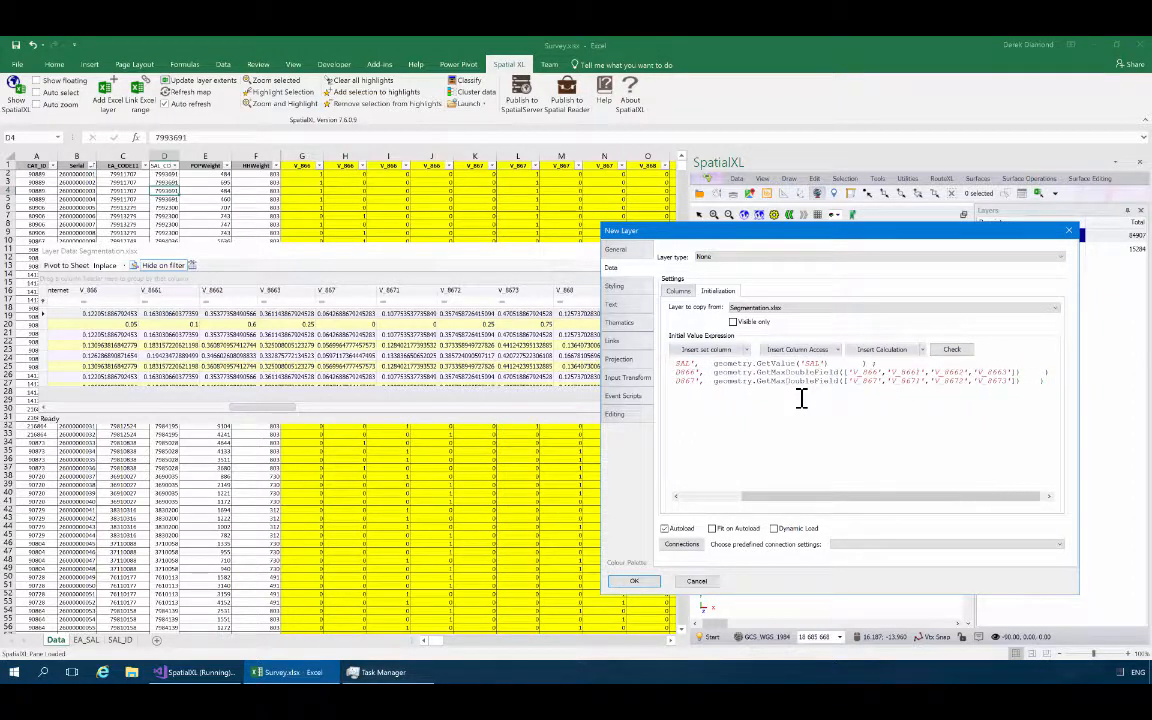
Add V_8672 and V_8673 to the D867 calculation's column list and end the statement with a semicolon and a new line.
key("Home")
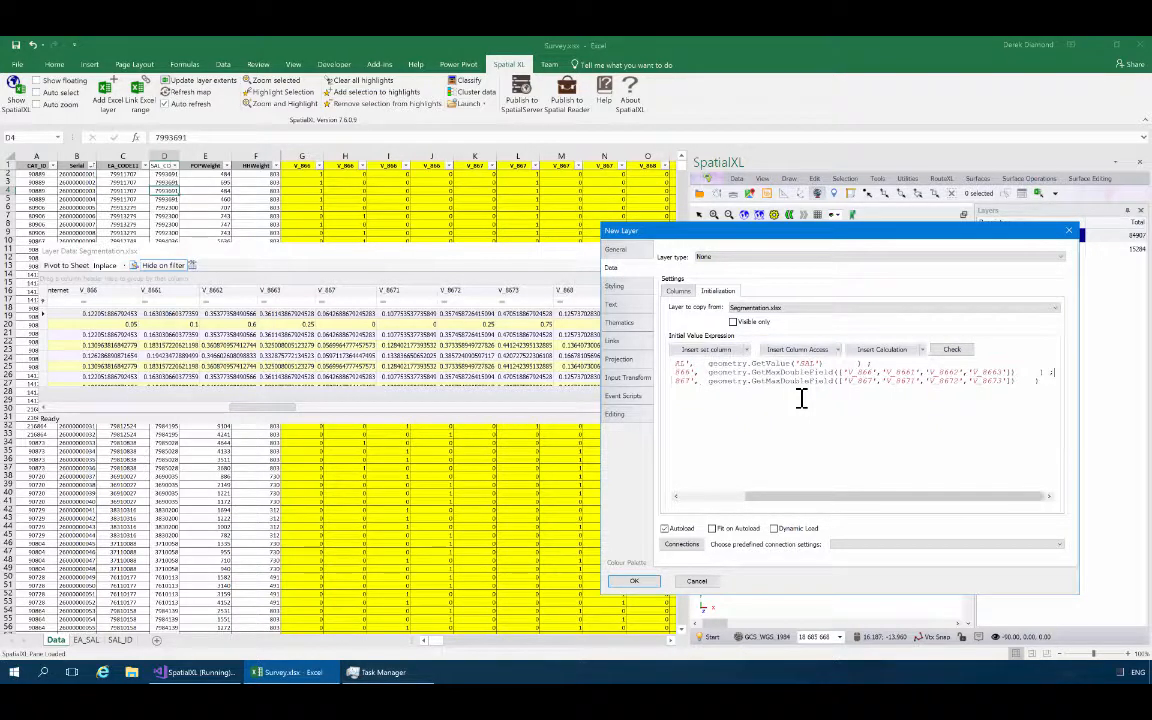
key("End")
key("Return")
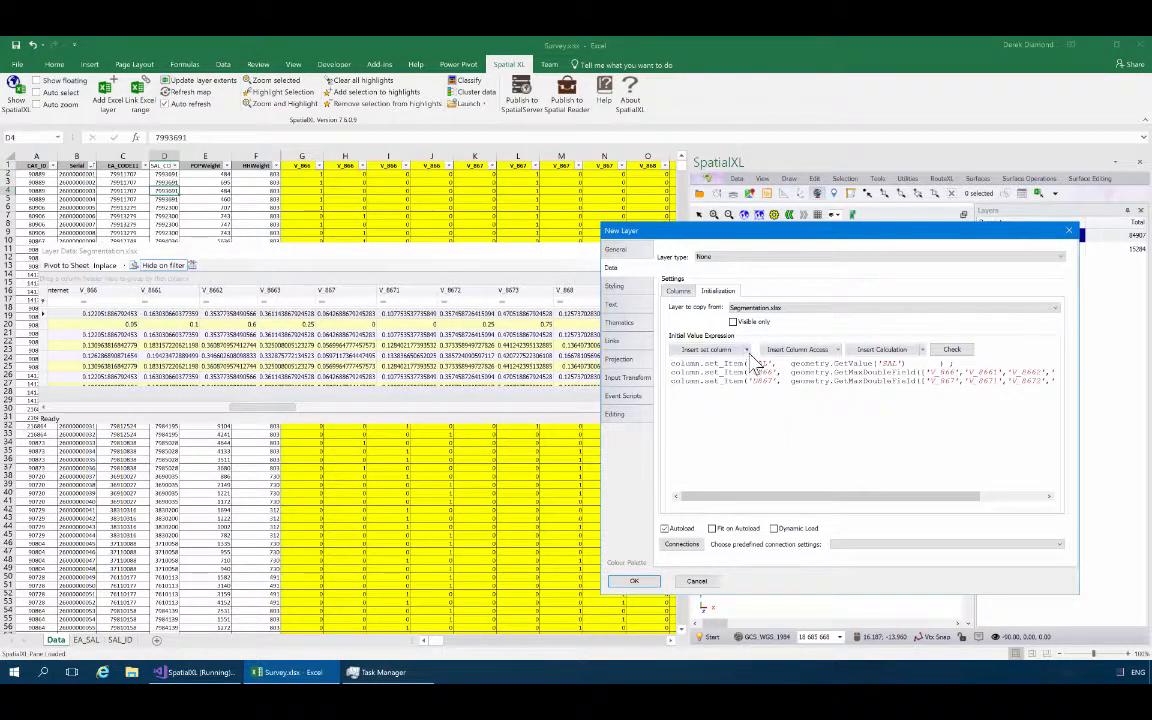
Add a D868 assignment using the Maximum column calculation as the fourth statement, aligned with the statements above.
left_click(710, 349)
left_click(746, 401)
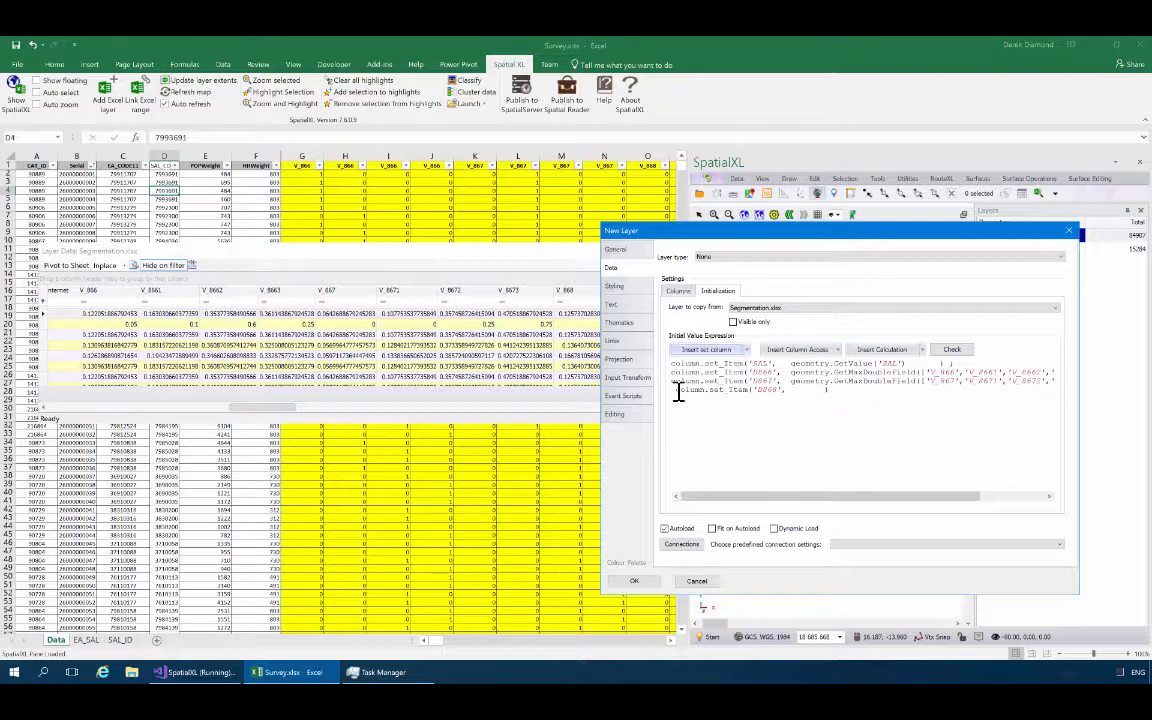
key("ctrl+z")
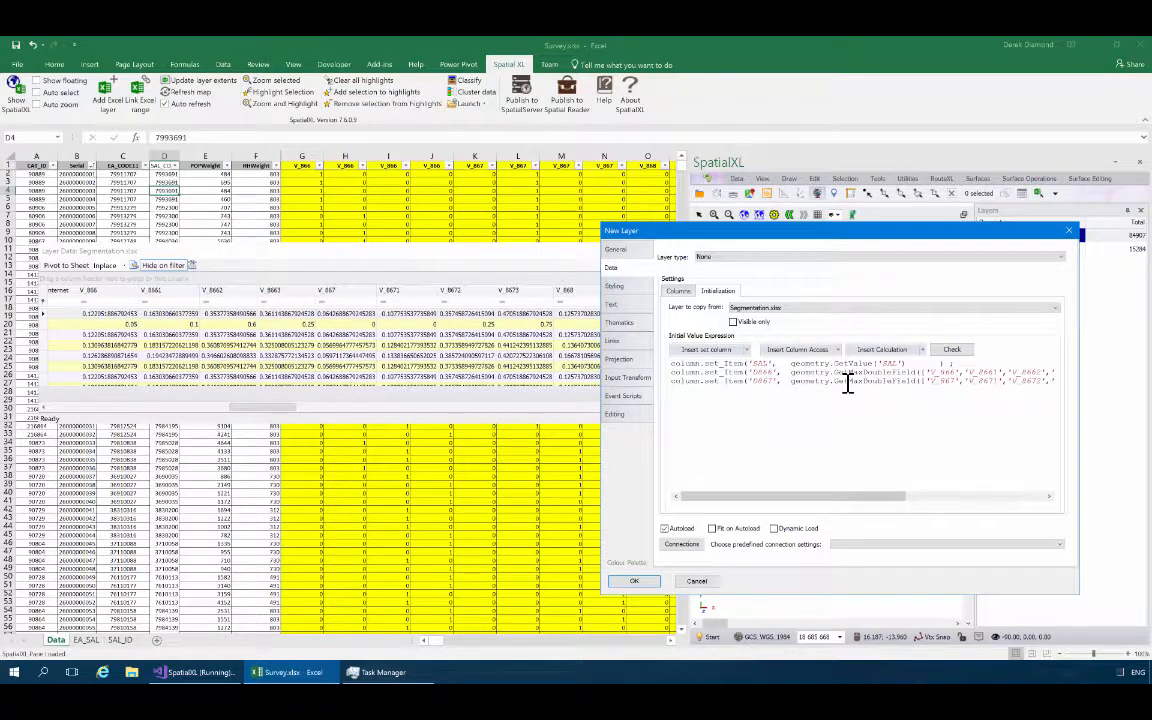
key("Return")
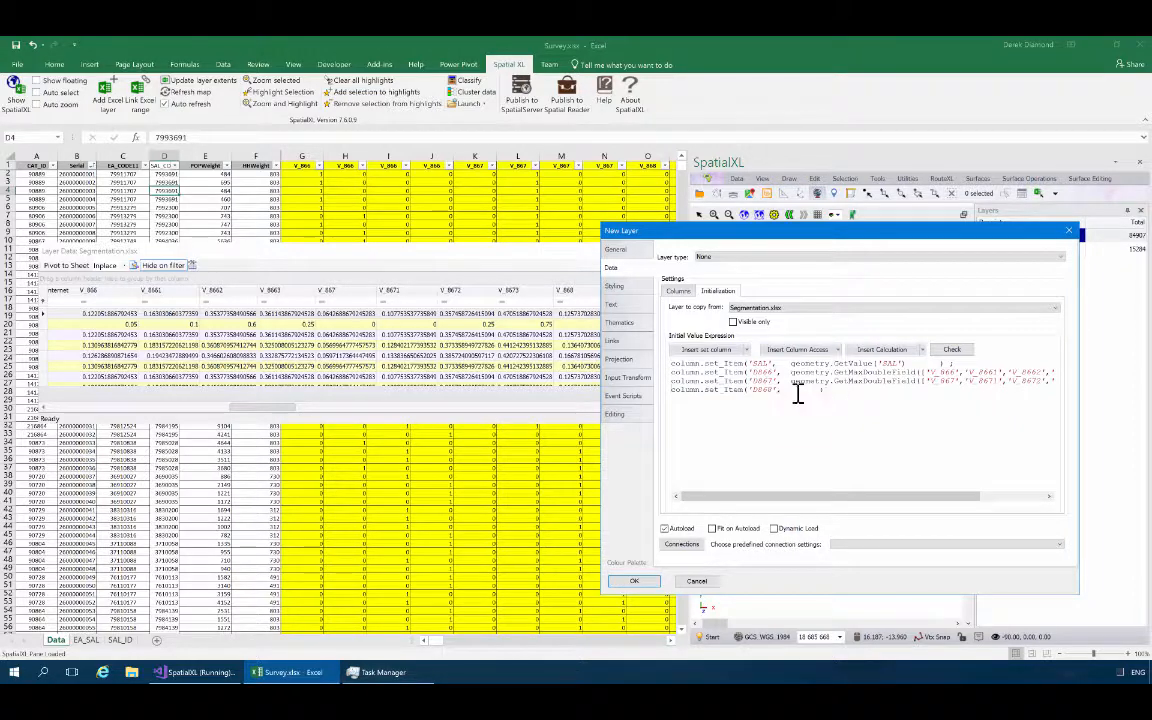
left_click(837, 349)
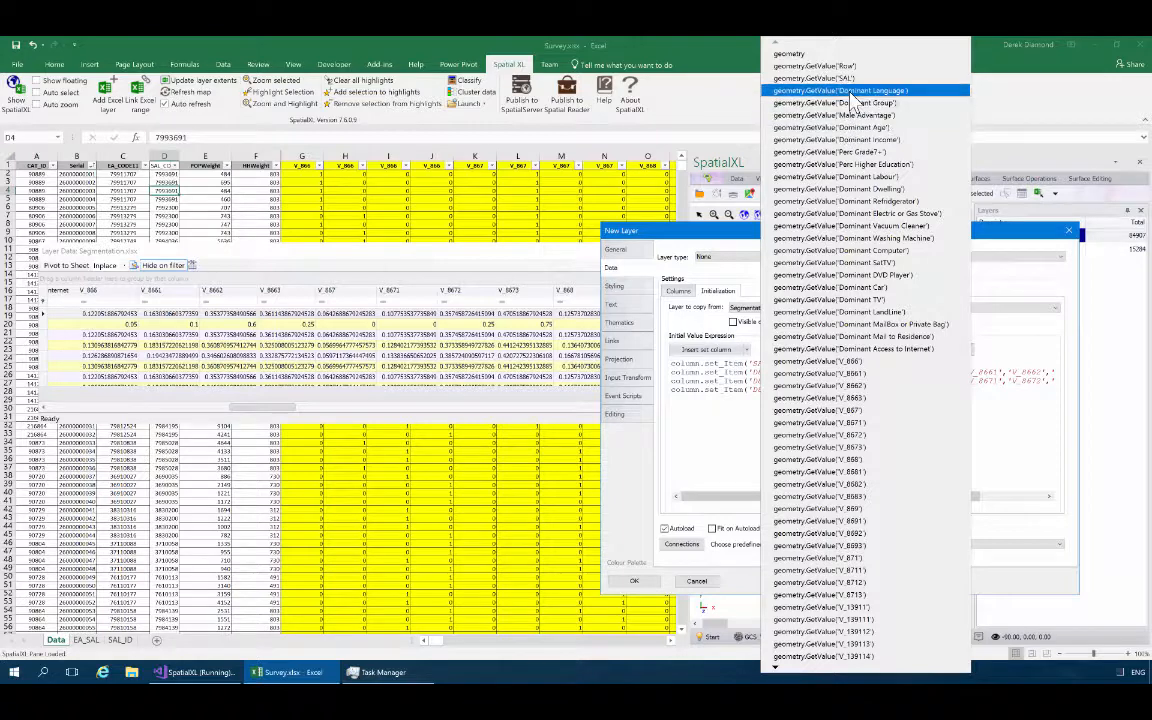
left_click(744, 235)
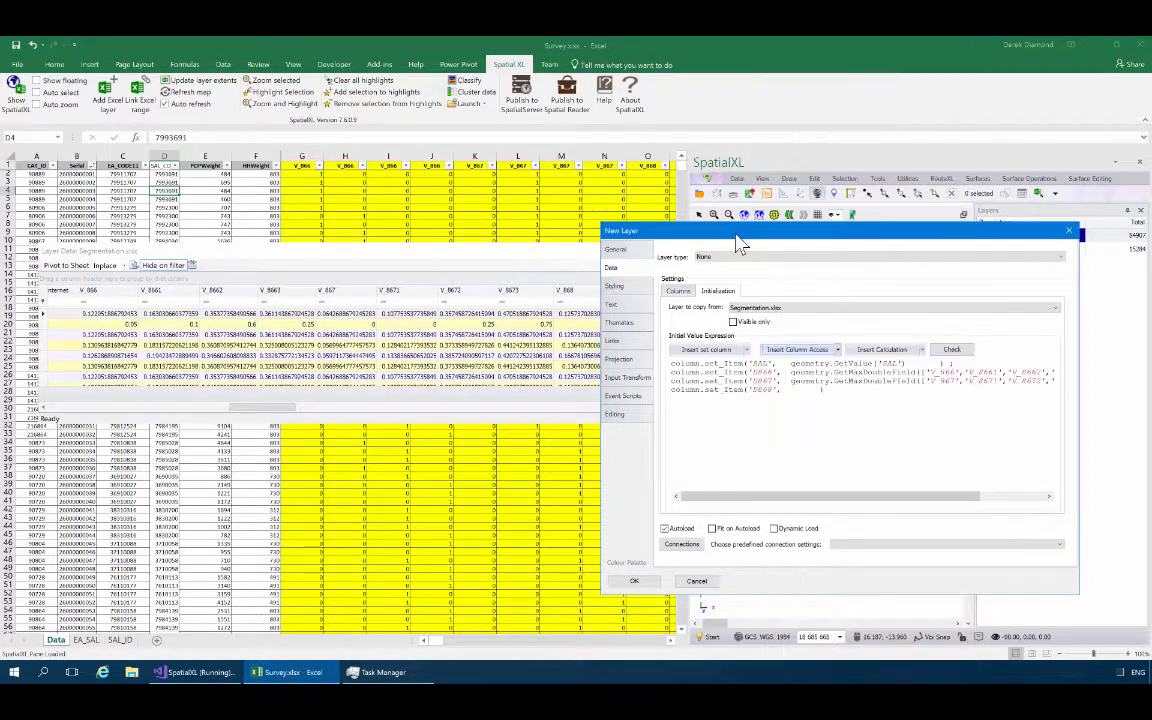
left_click(922, 350)
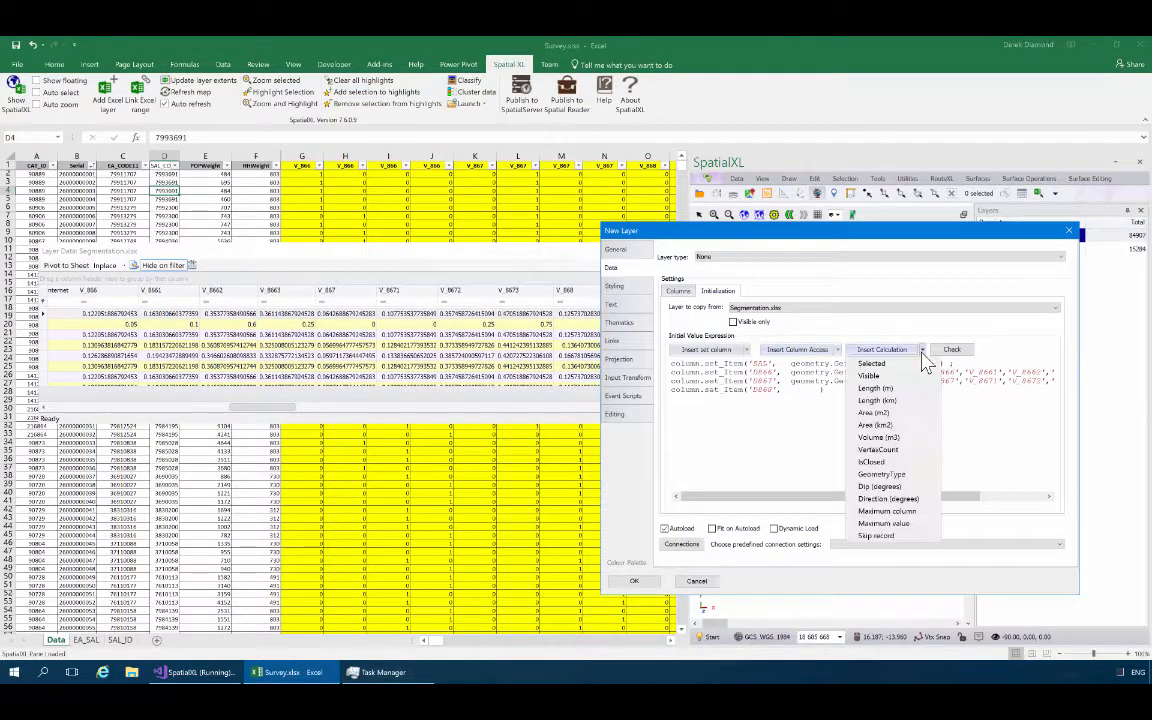
left_click(895, 512)
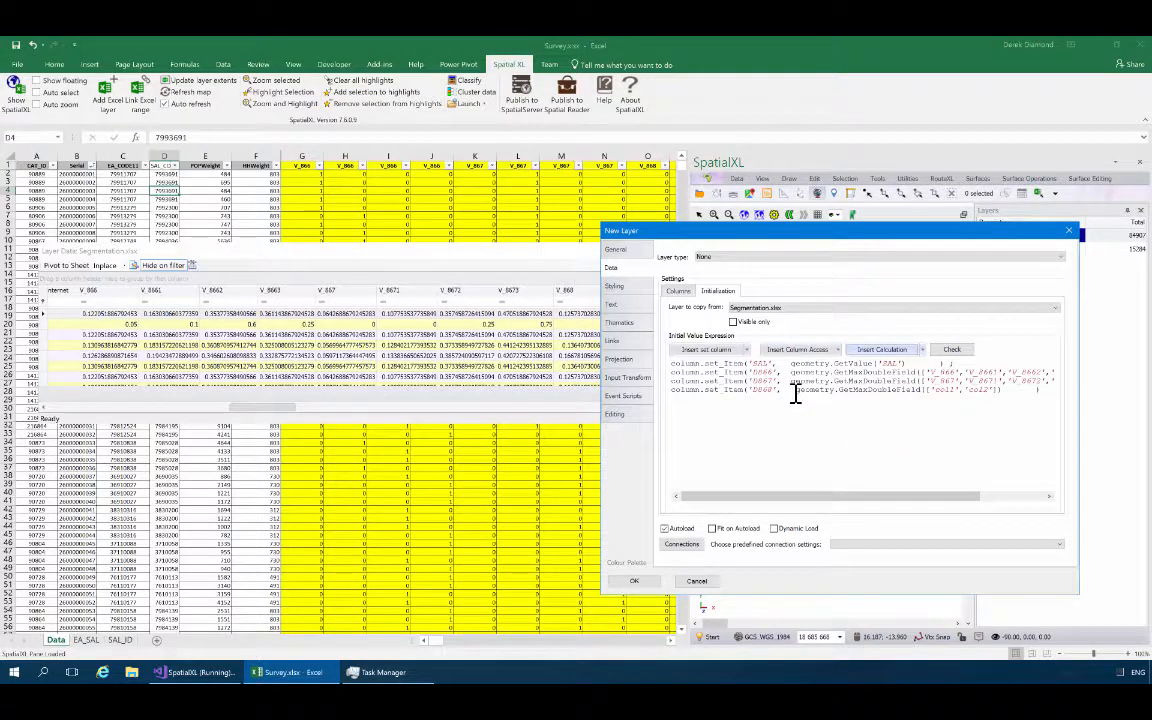
key("BackSpace")
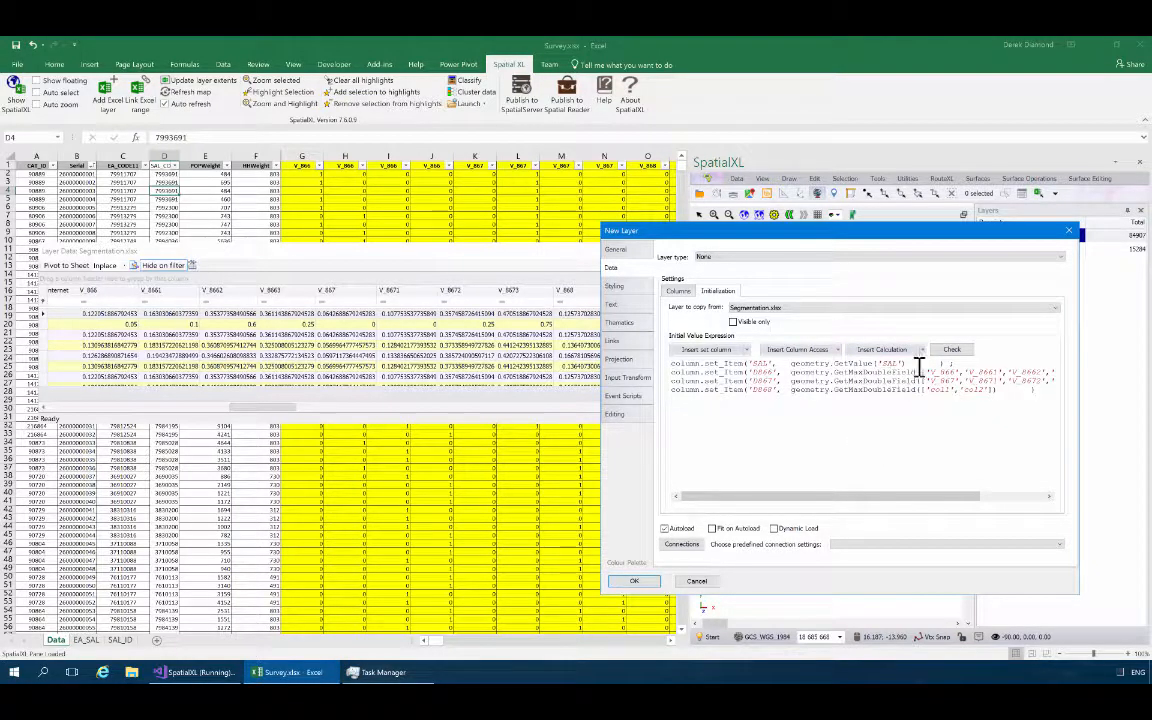
Replace the placeholder columns col1 and col2 in the D868 calculation with V_868 and V_8681.
double_click(943, 389)
type("V_868")
key("shift+Right")
key("shift+Right")
key("shift+Right")
key("shift+Right")
type("V_8691','V_8682'")
Add V_8682 and V_8683 to the D868 calculation's column list and end the statement with a semicolon and a new line.
type(",'V_")
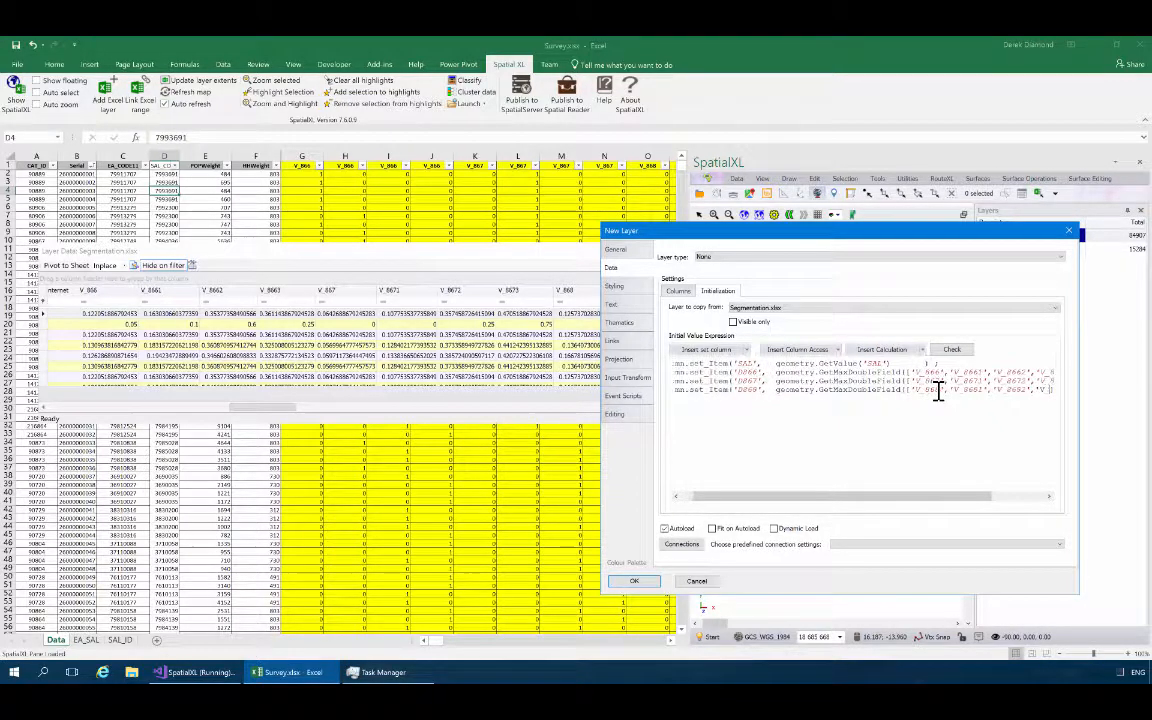
type("8683'")
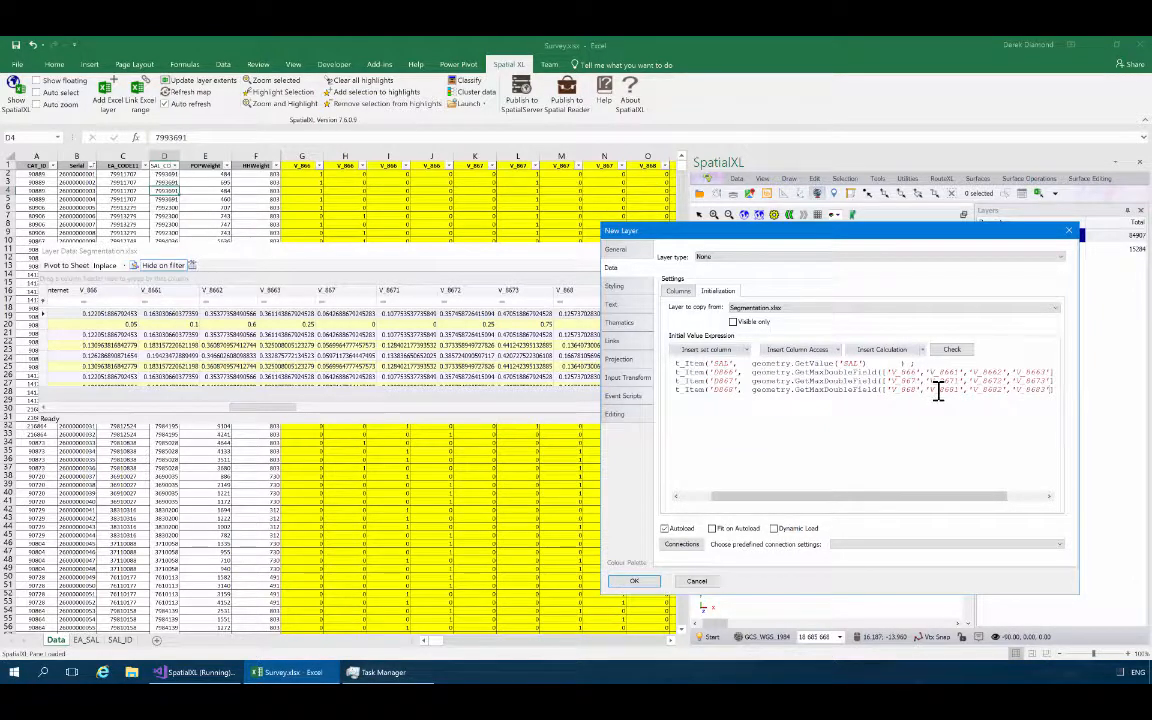
type("])")
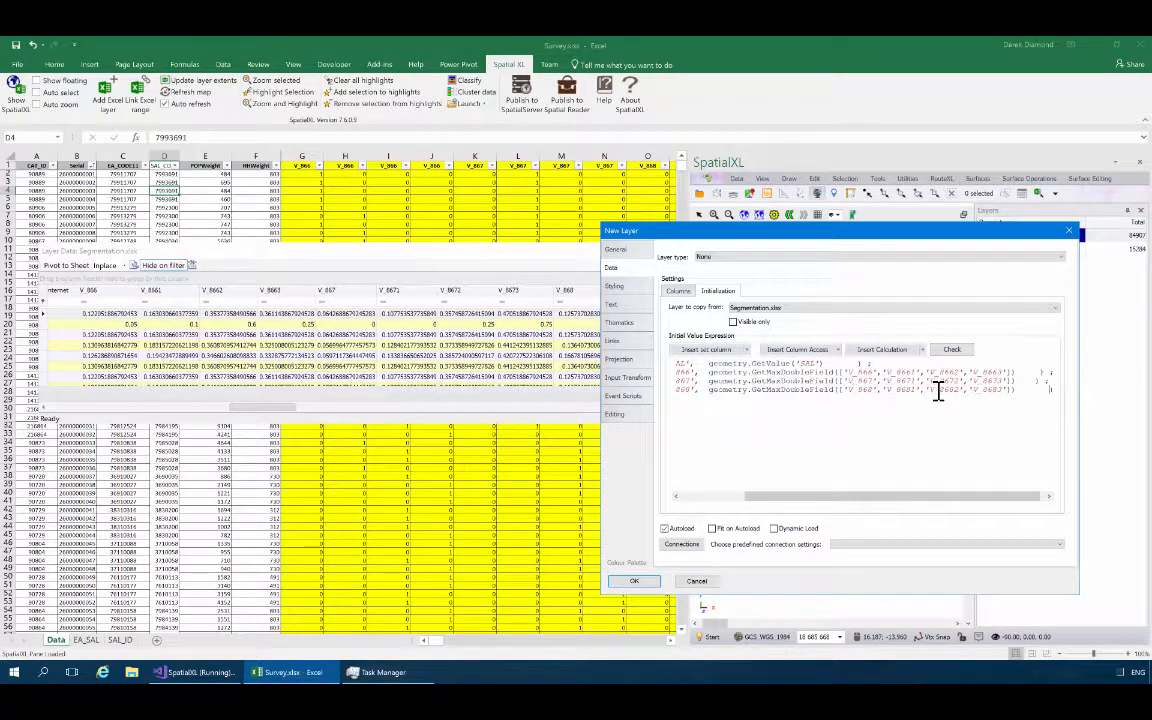
key("Right")
type(";")
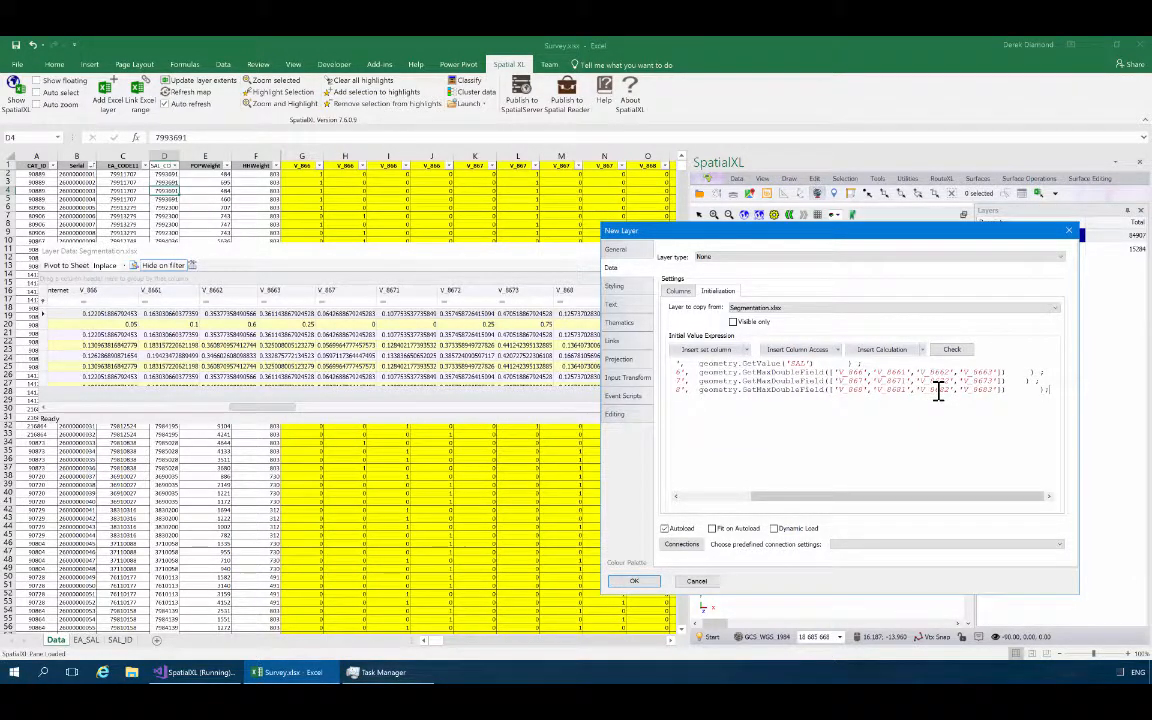
key("Return")
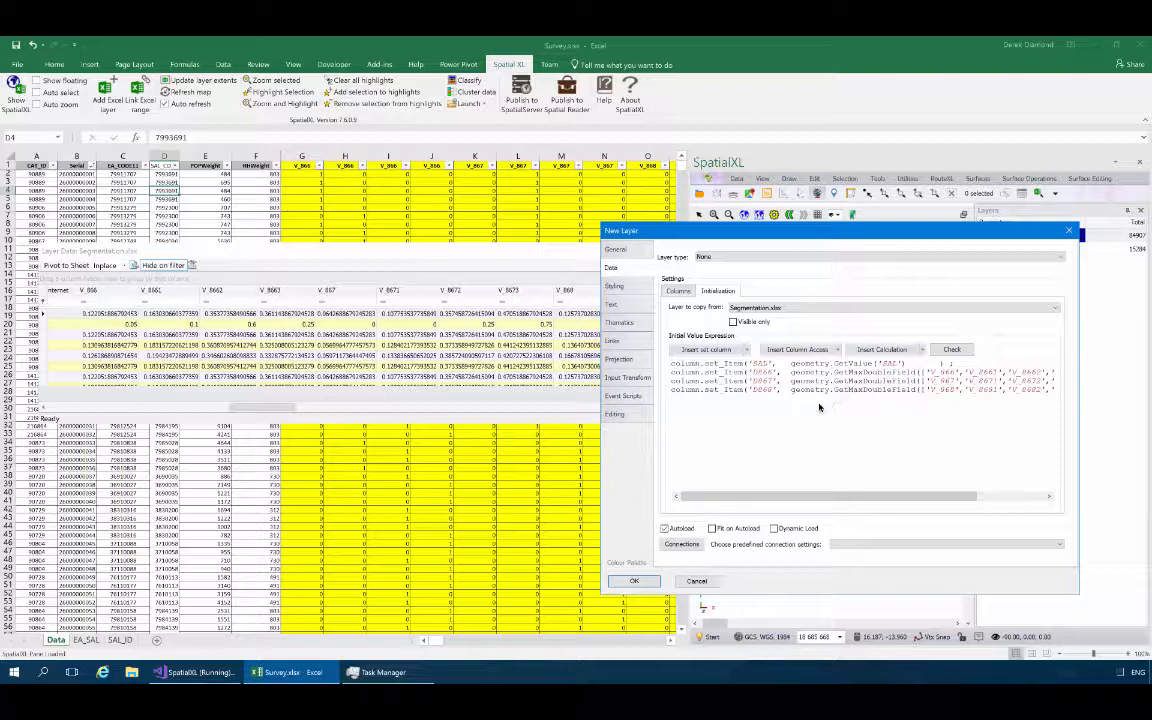
Save the initial value expression to the Desktop as a JavaScript file named Extract.
right_click(766, 415)
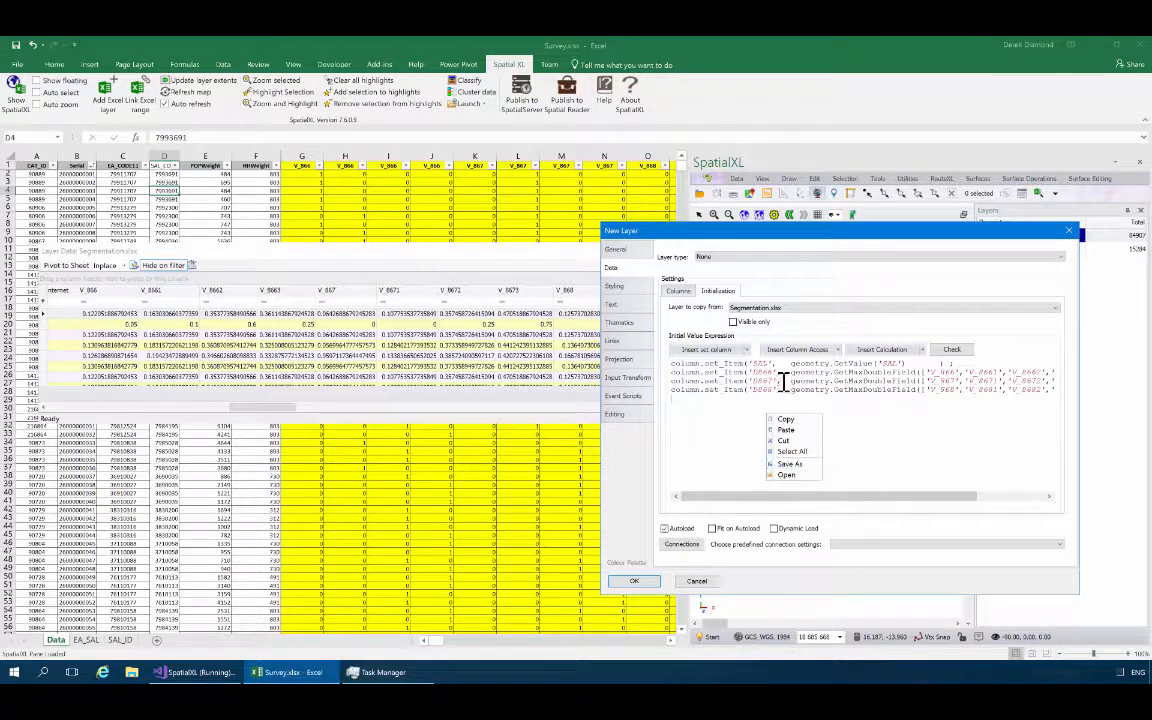
left_click(790, 464)
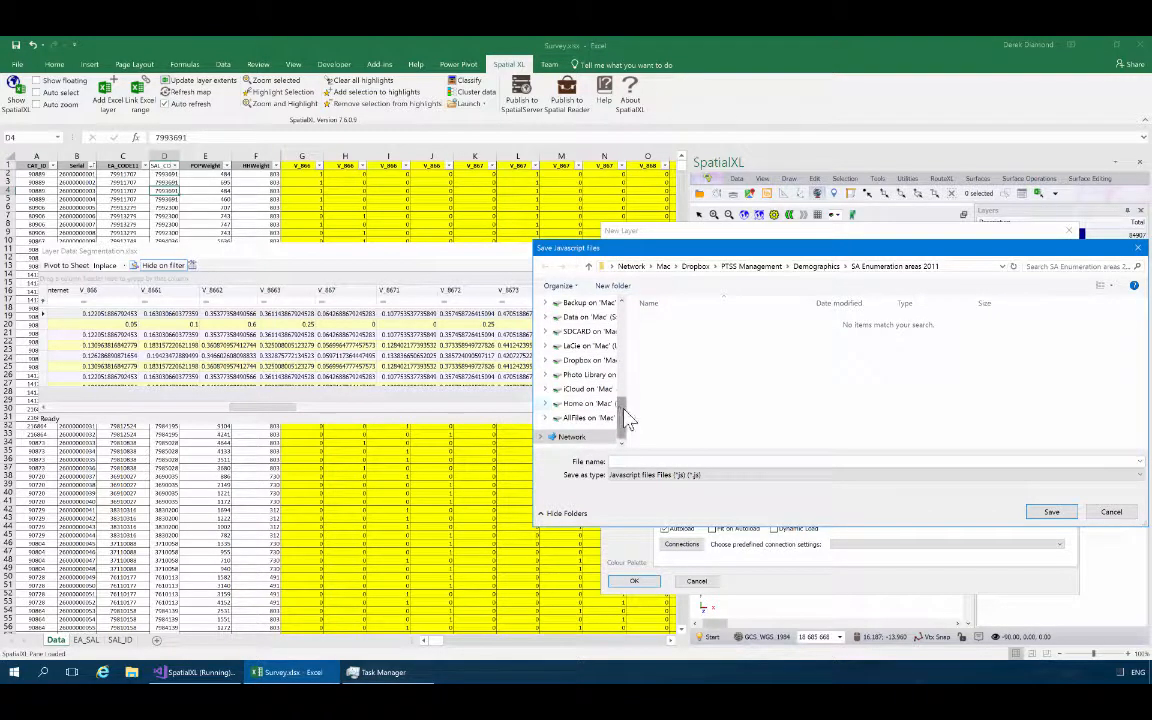
left_click_drag(622, 420, 620, 310)
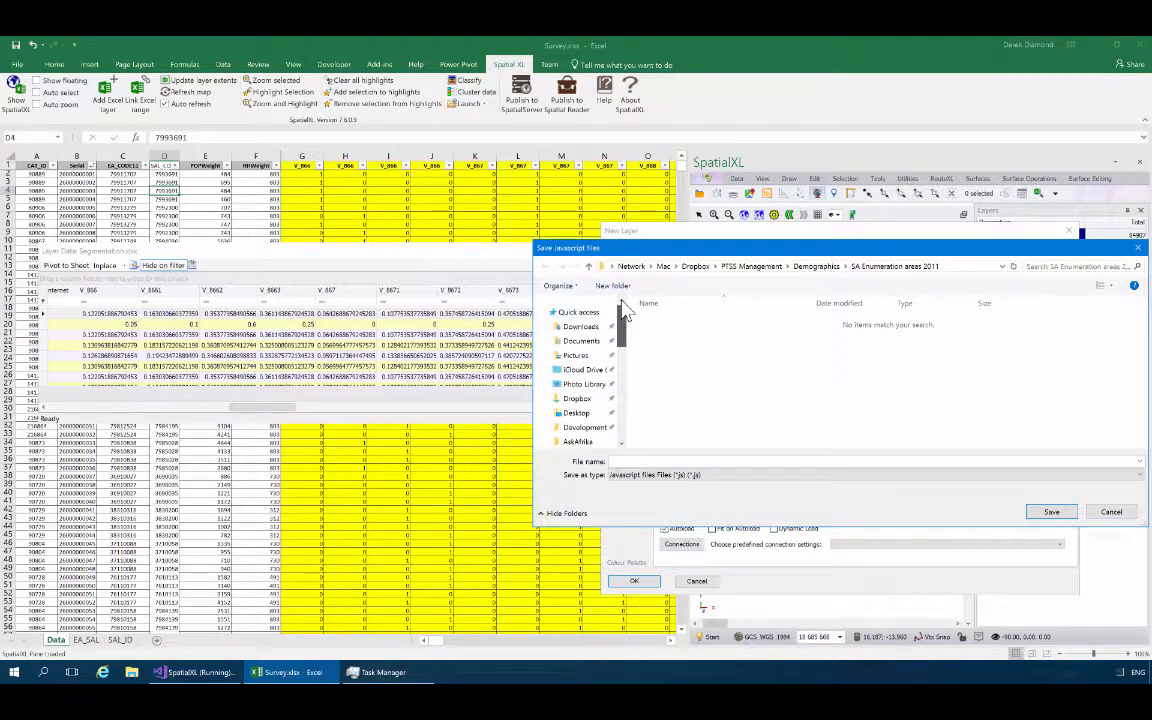
left_click(578, 413)
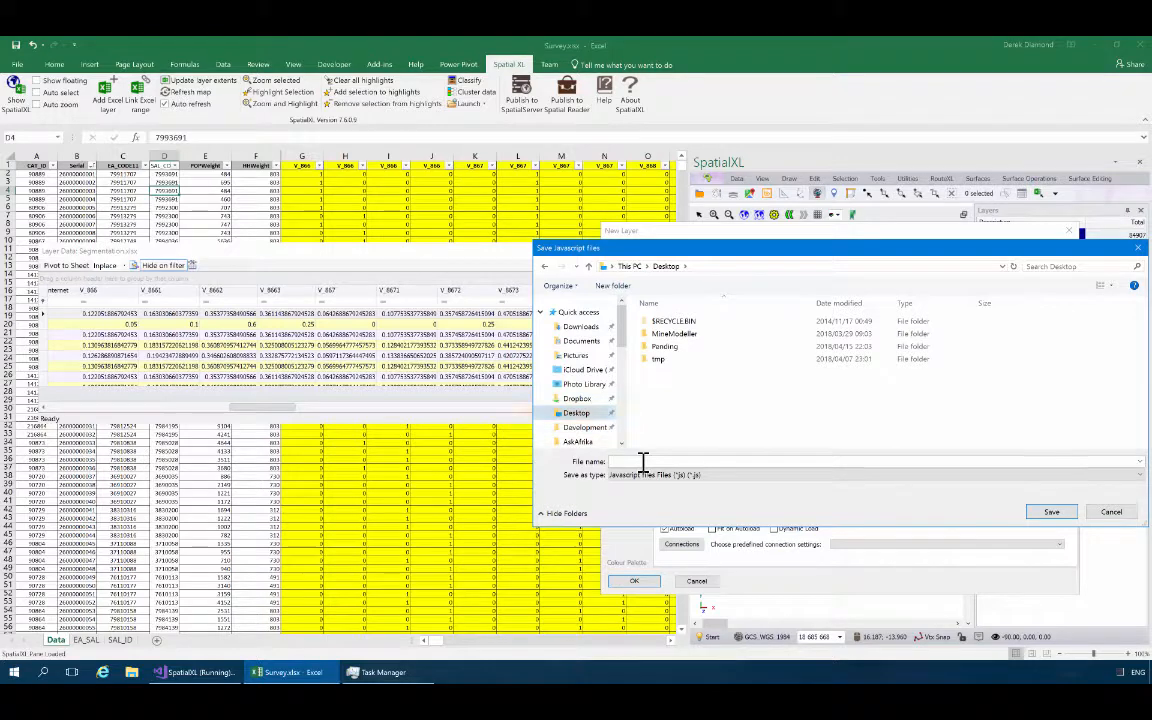
left_click(643, 461)
type("Extract")
left_click(1050, 512)
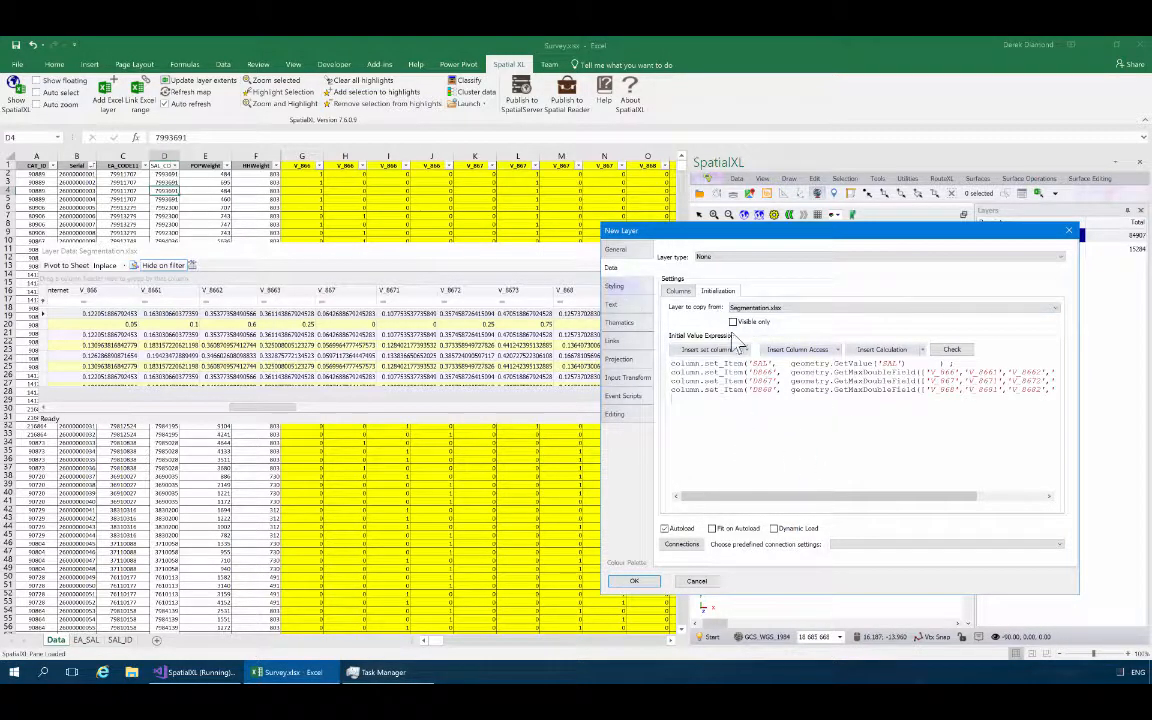
Review the new layer's general, initialization and column settings, and create the Extrapolation layer.
left_click(633, 252)
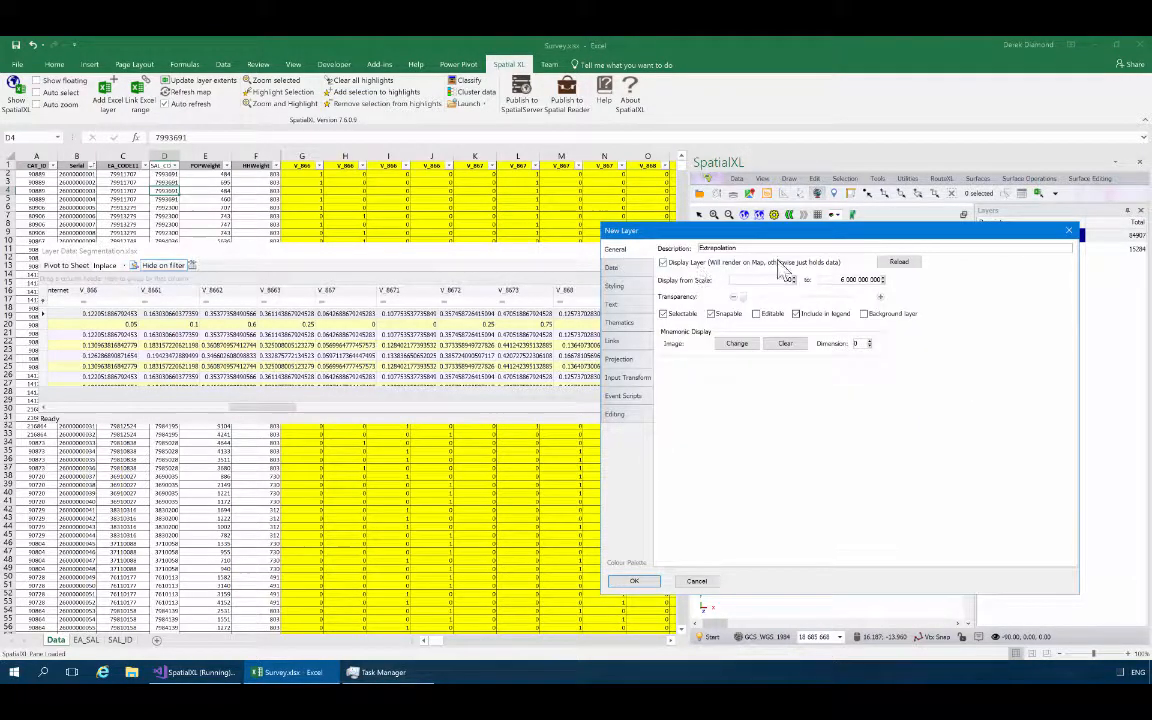
left_click(615, 270)
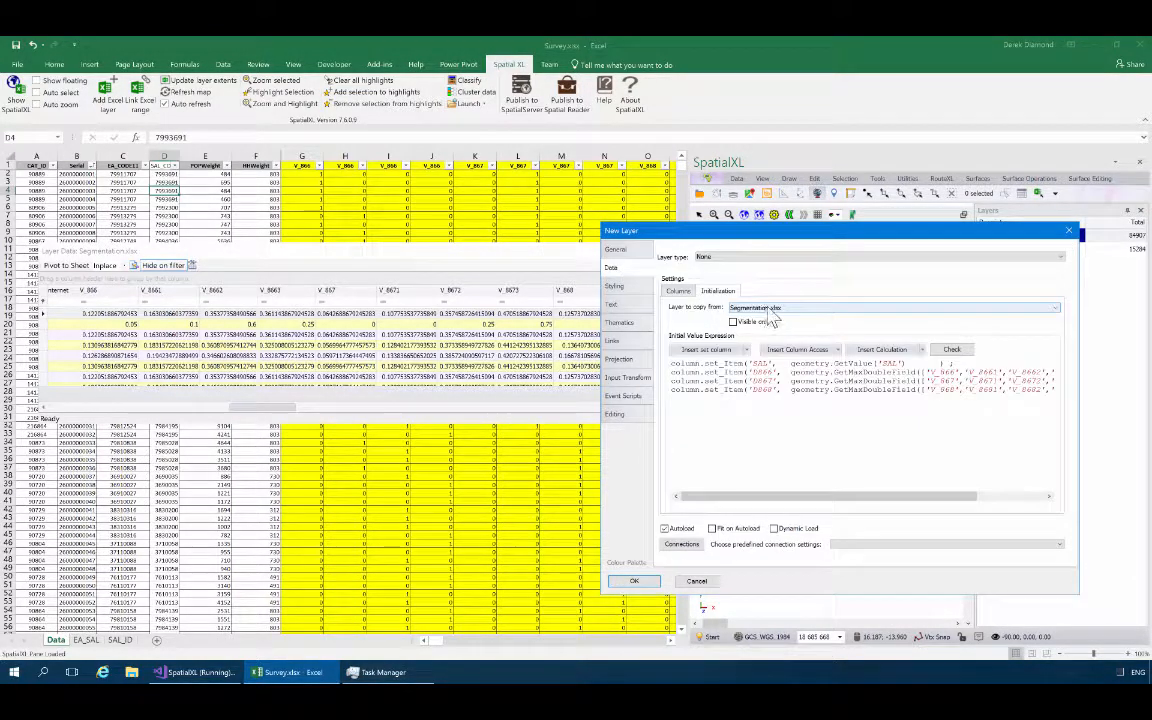
left_click(678, 291)
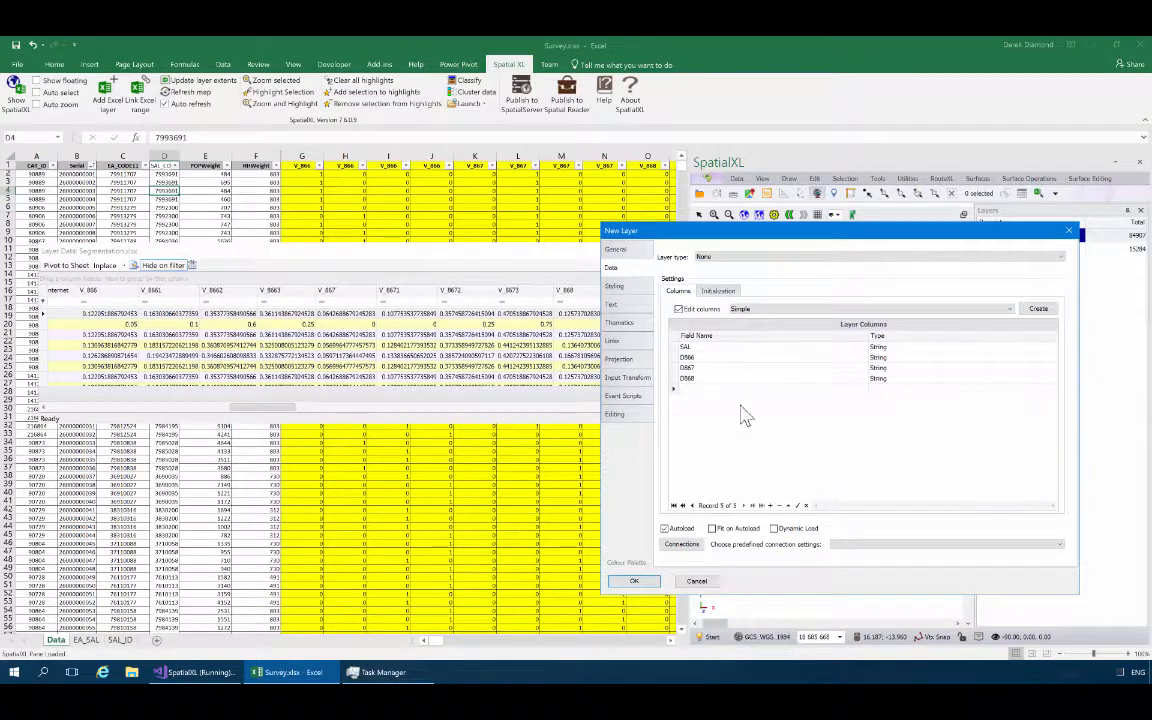
left_click(637, 584)
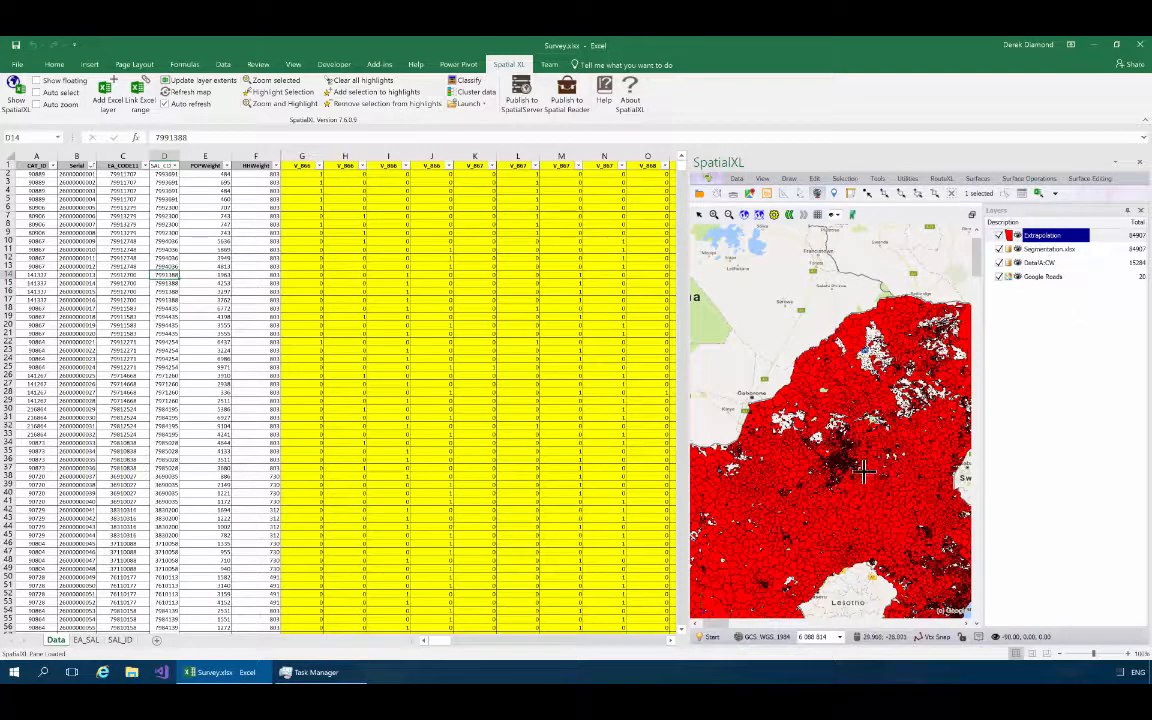
scroll(861, 470, "down", 2)
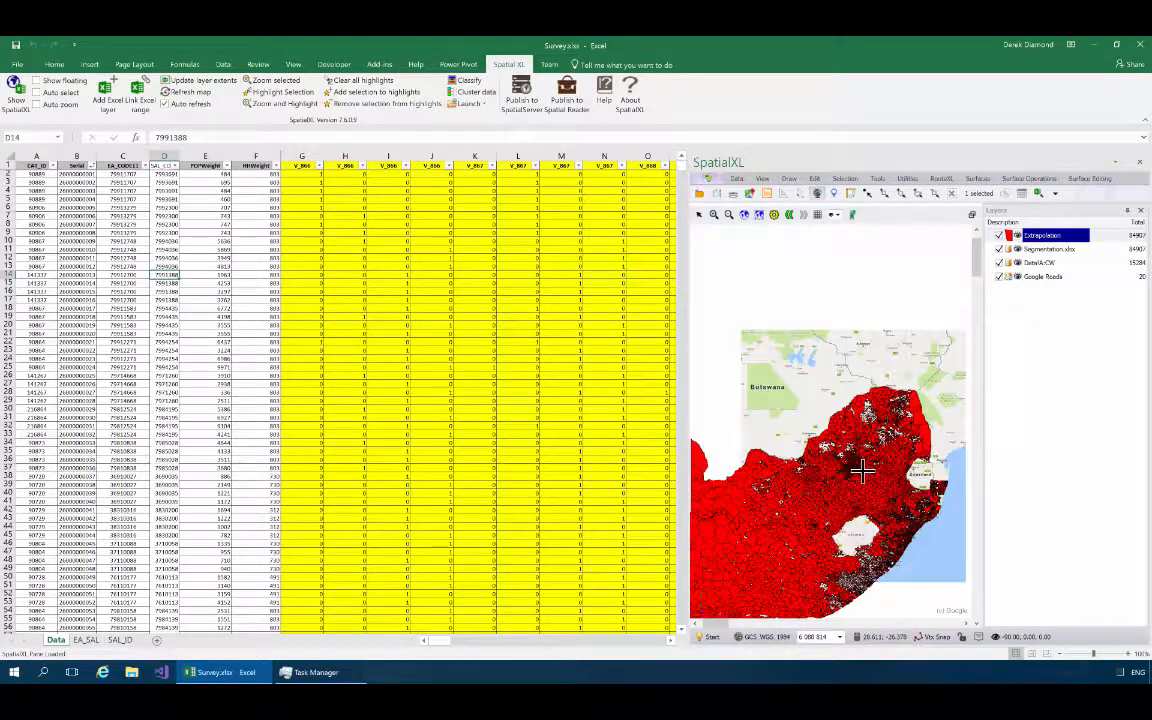
Review the Extrapolation layer's data table to check the D866, D867 and D868 values for each SAL.
scroll(780, 428, "down", 2)
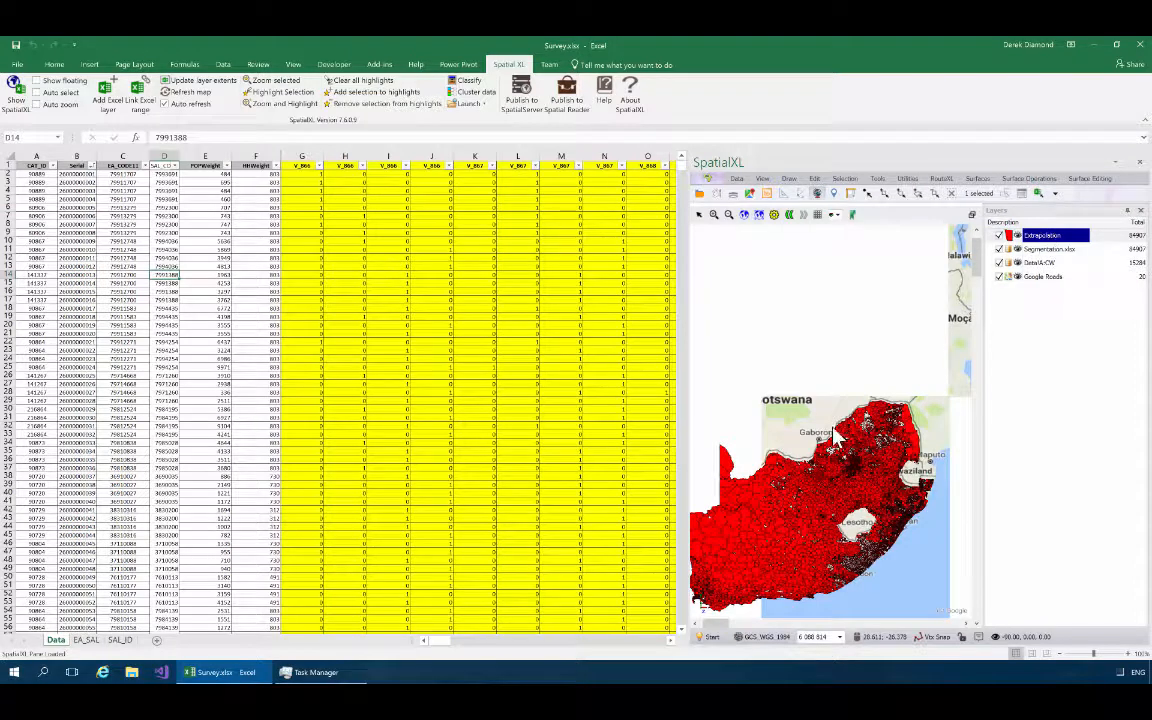
right_click(1043, 242)
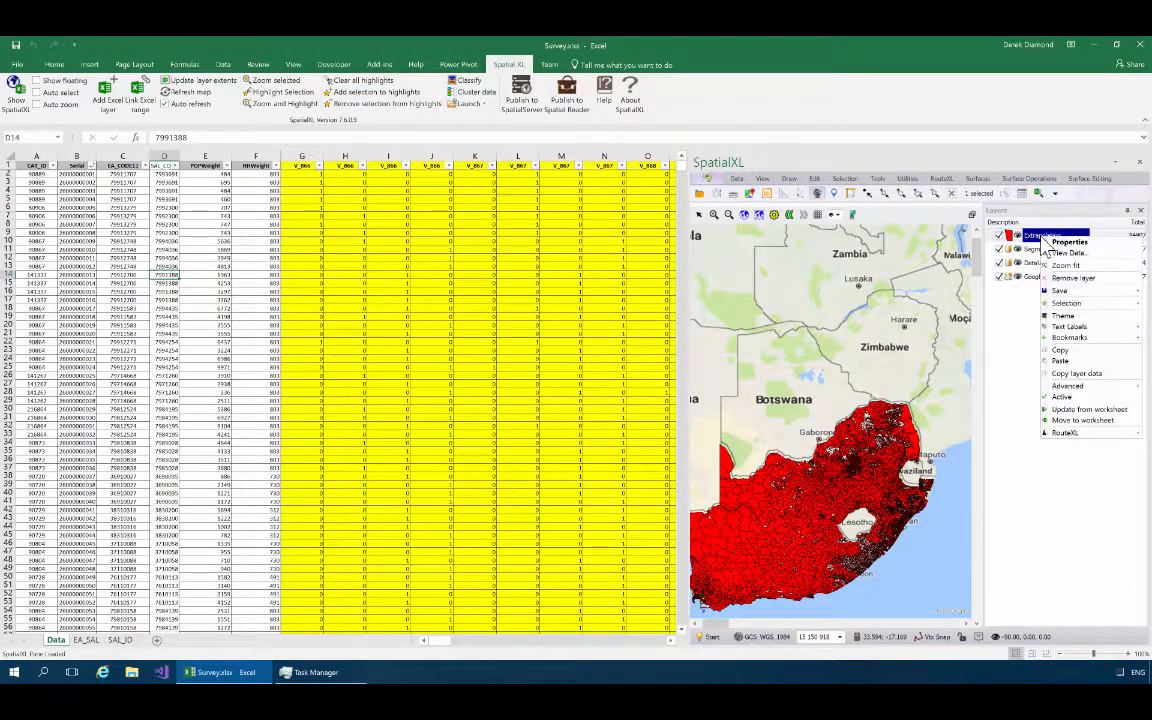
left_click(1067, 254)
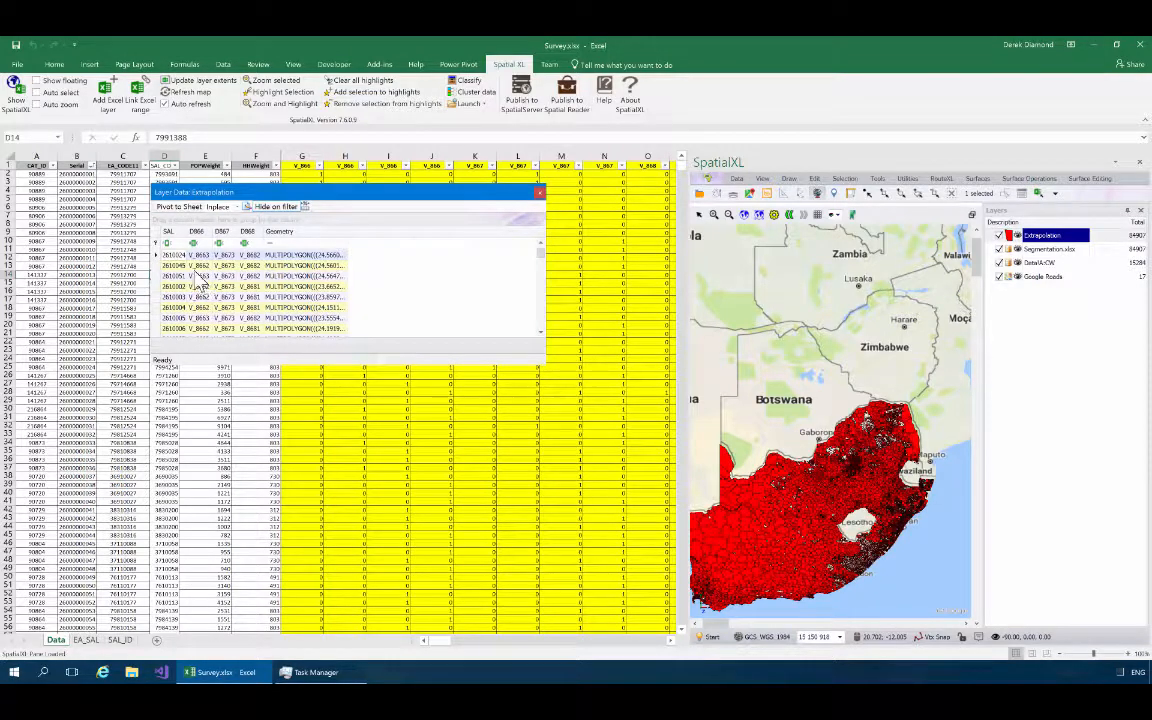
left_click(539, 193)
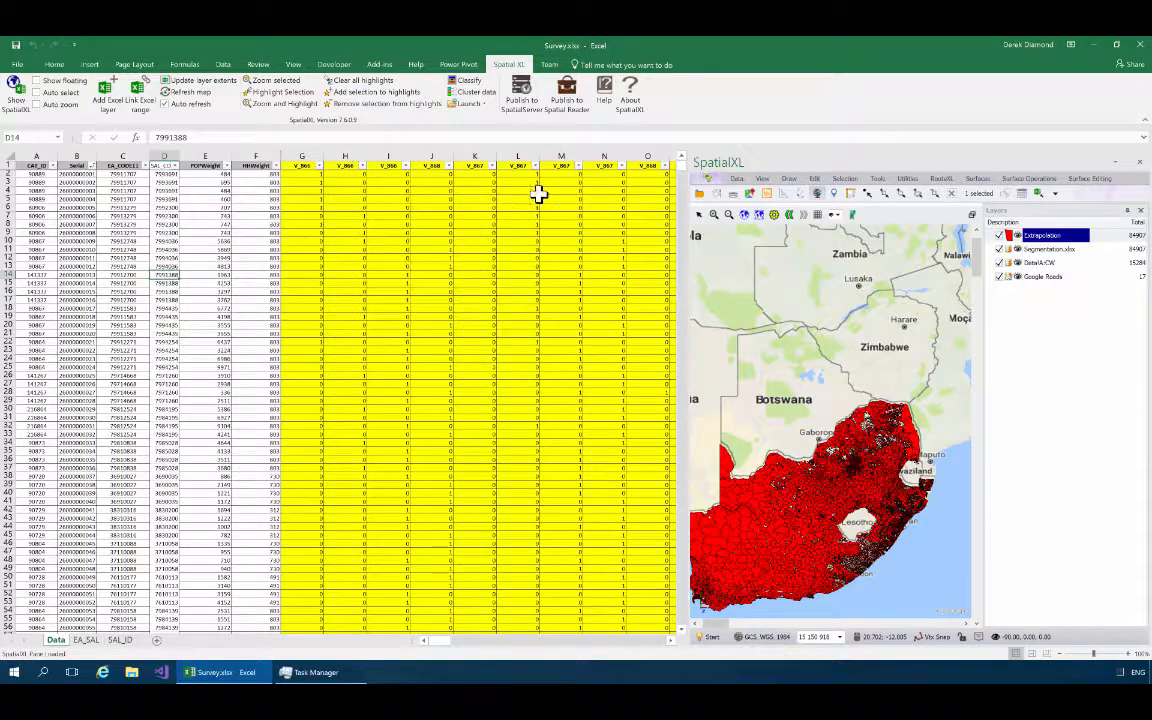
Colour the Extrapolation layer thematically by its D866 column, with a unique colour for each text value.
left_click(710, 640)
left_click(720, 555)
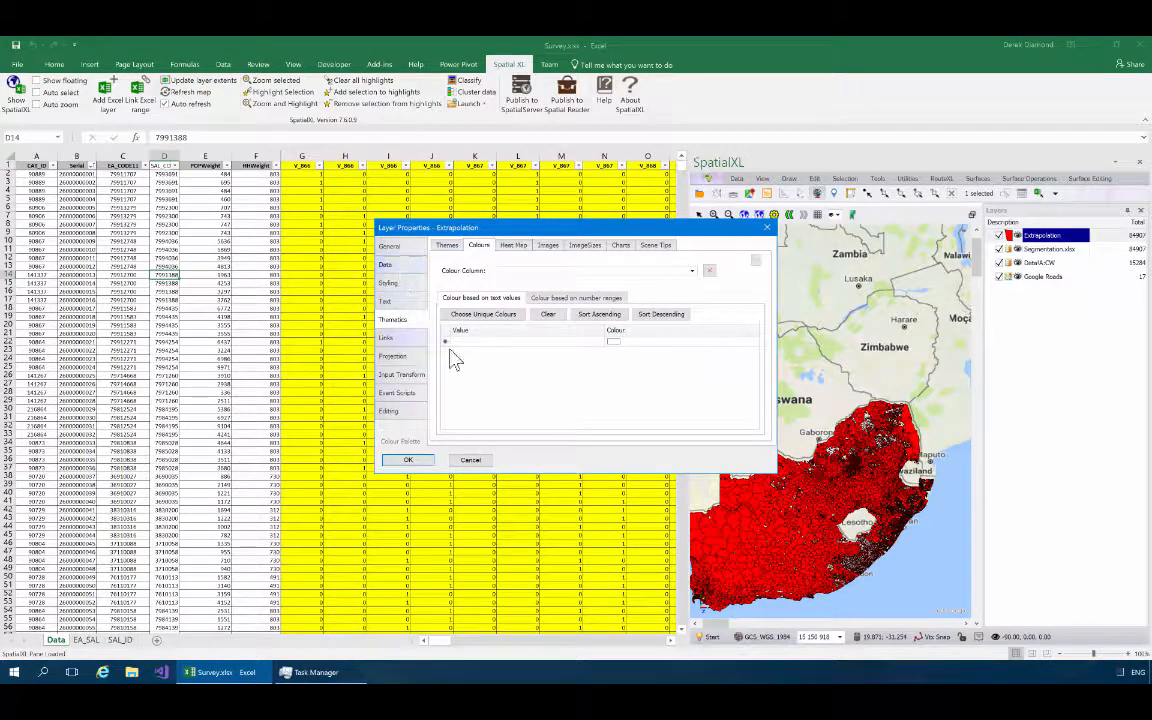
left_click(692, 271)
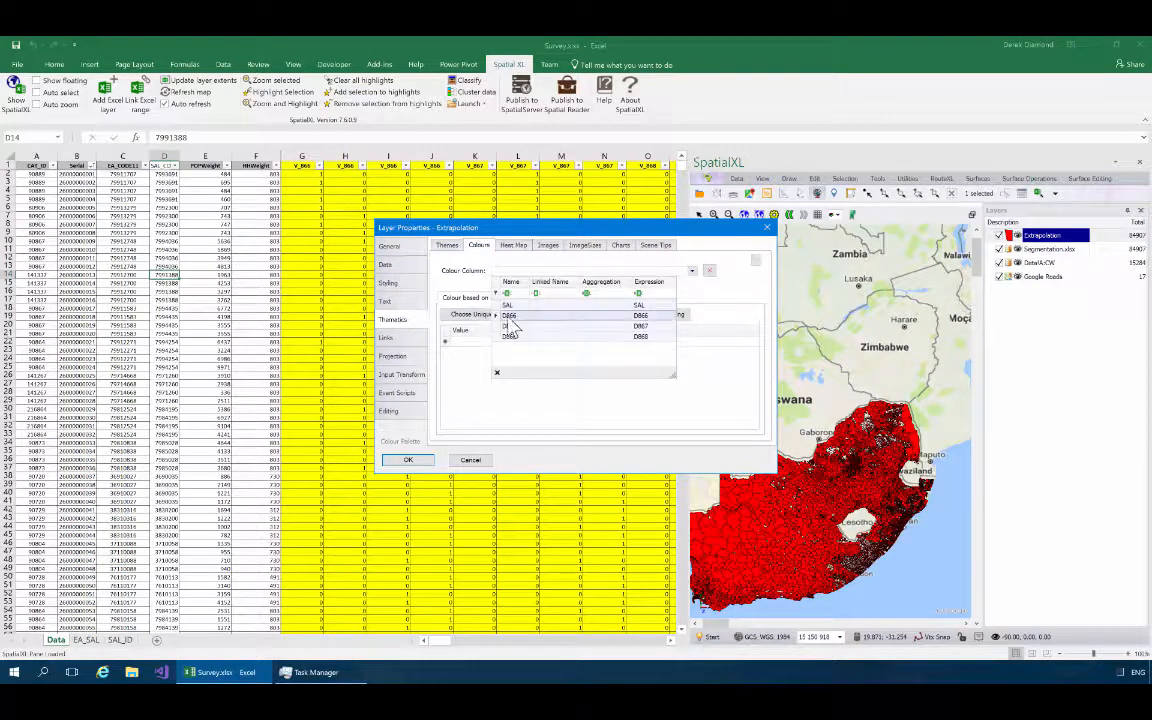
left_click(466, 296)
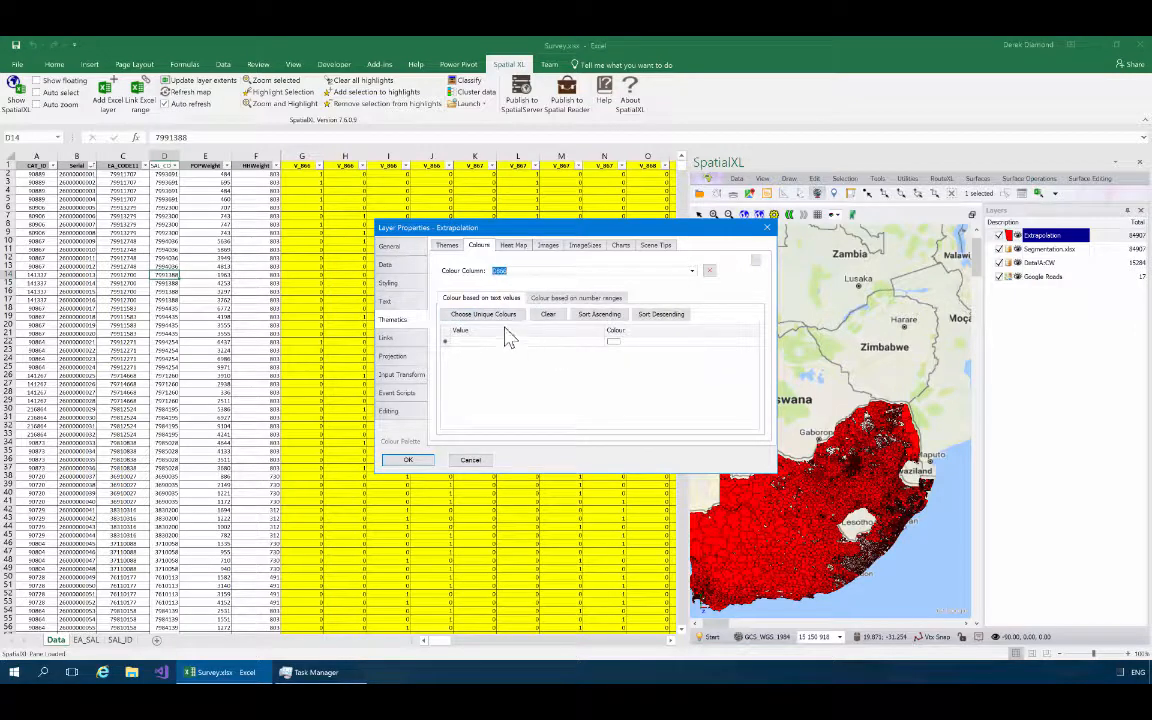
left_click(500, 318)
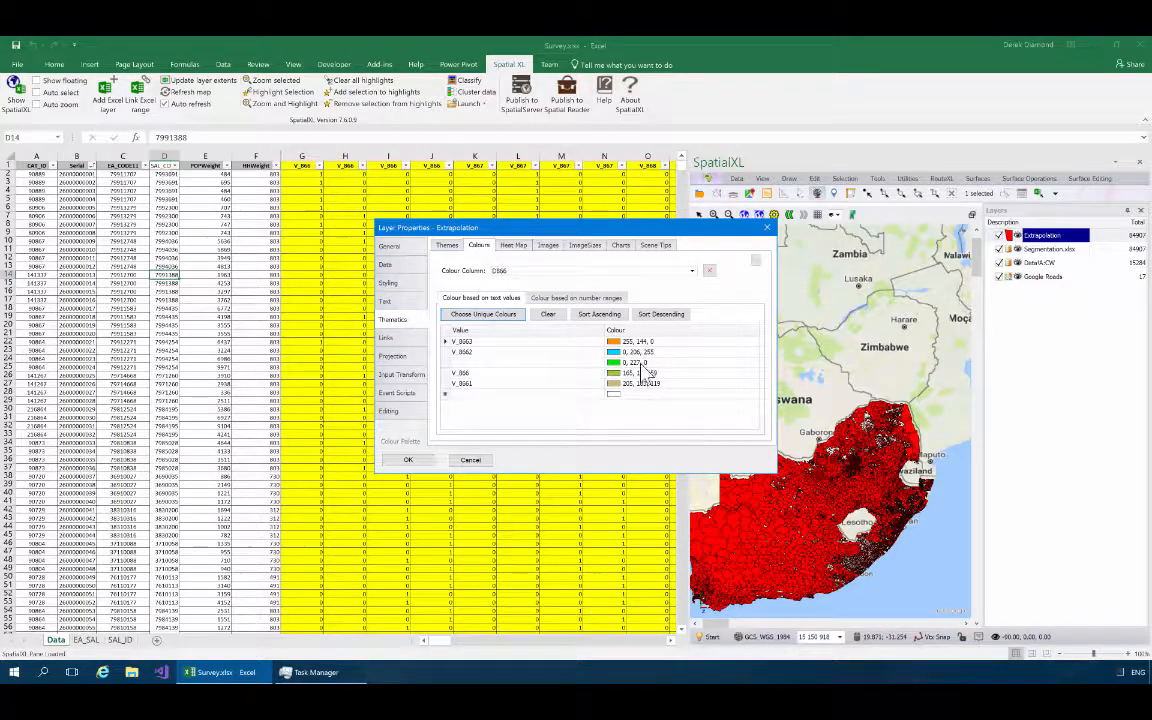
left_click(405, 465)
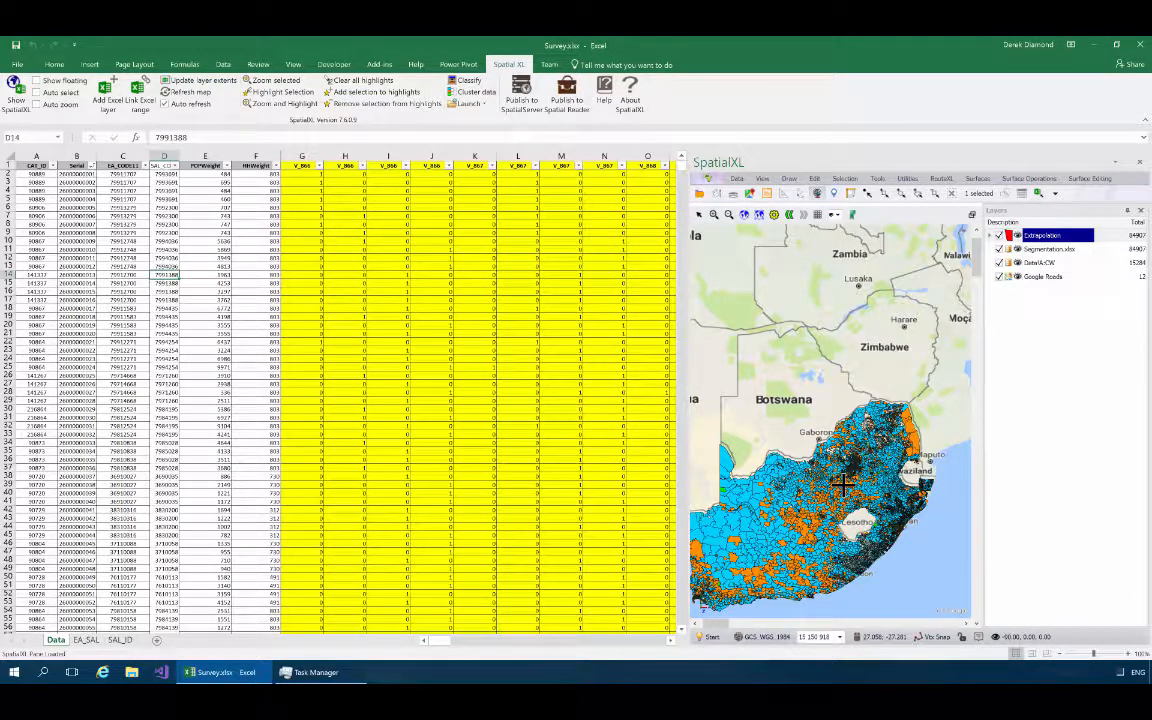
Expand the Extrapolation layer's colour legend and examine the dense cluster of small areas north of Lesotho on the map.
scroll(850, 472, "up", 1)
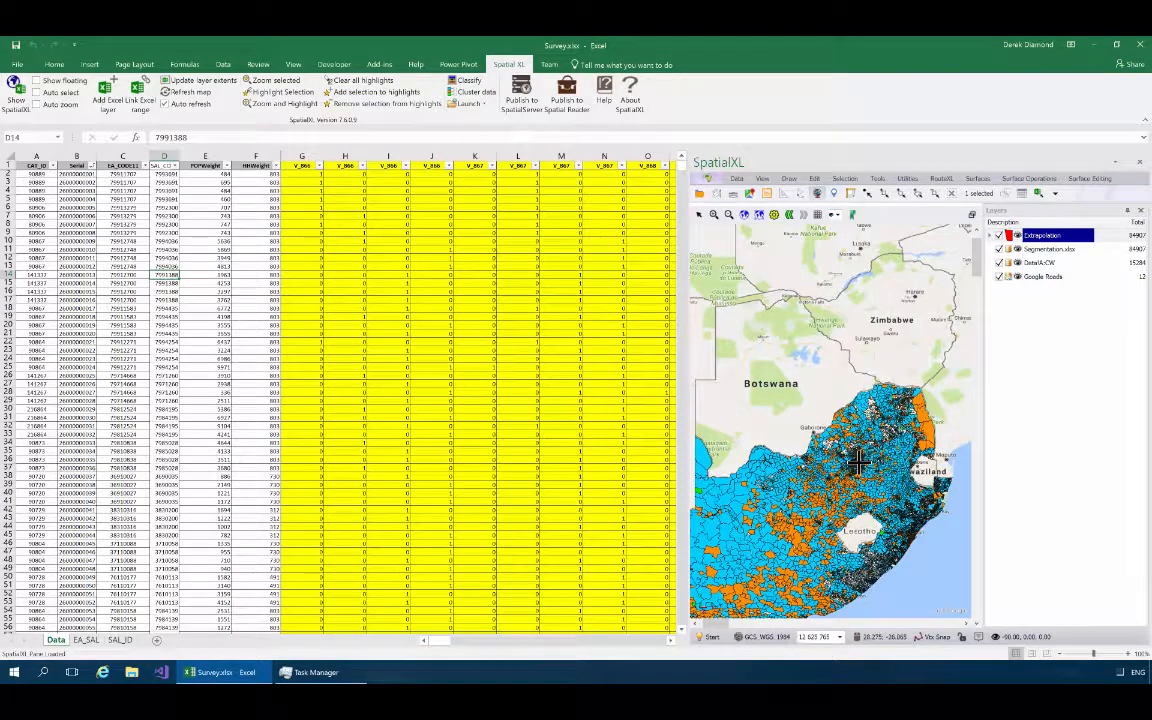
scroll(858, 460, "down", 5)
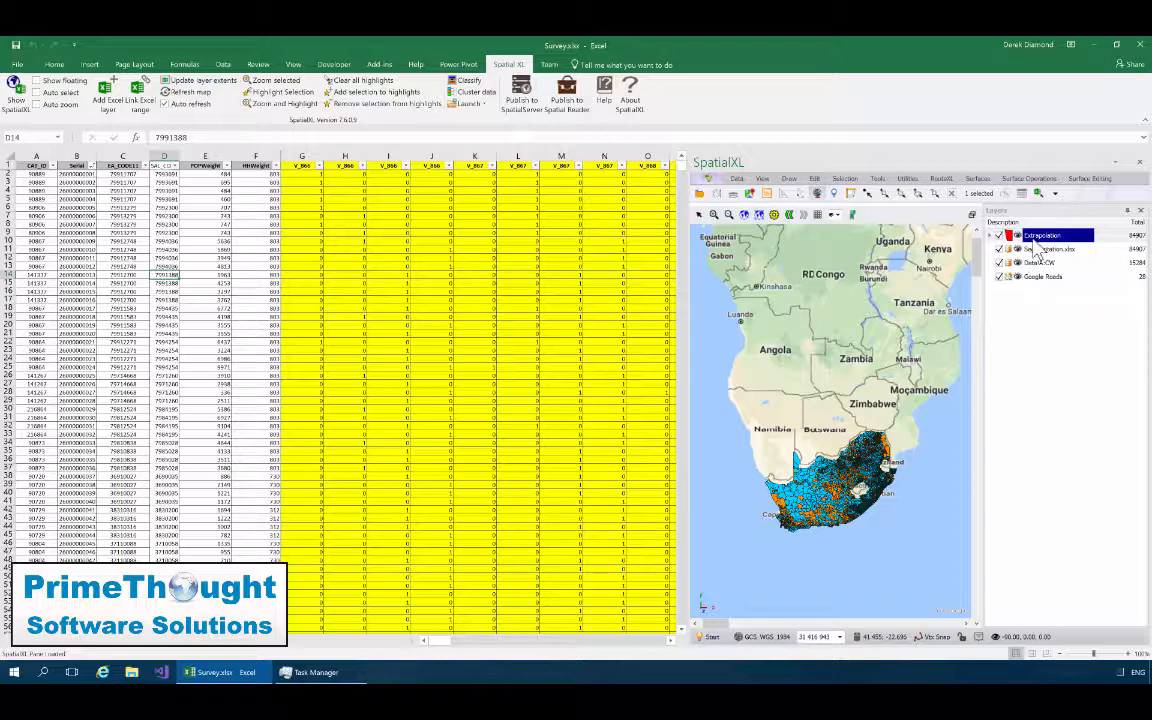
left_click(992, 236)
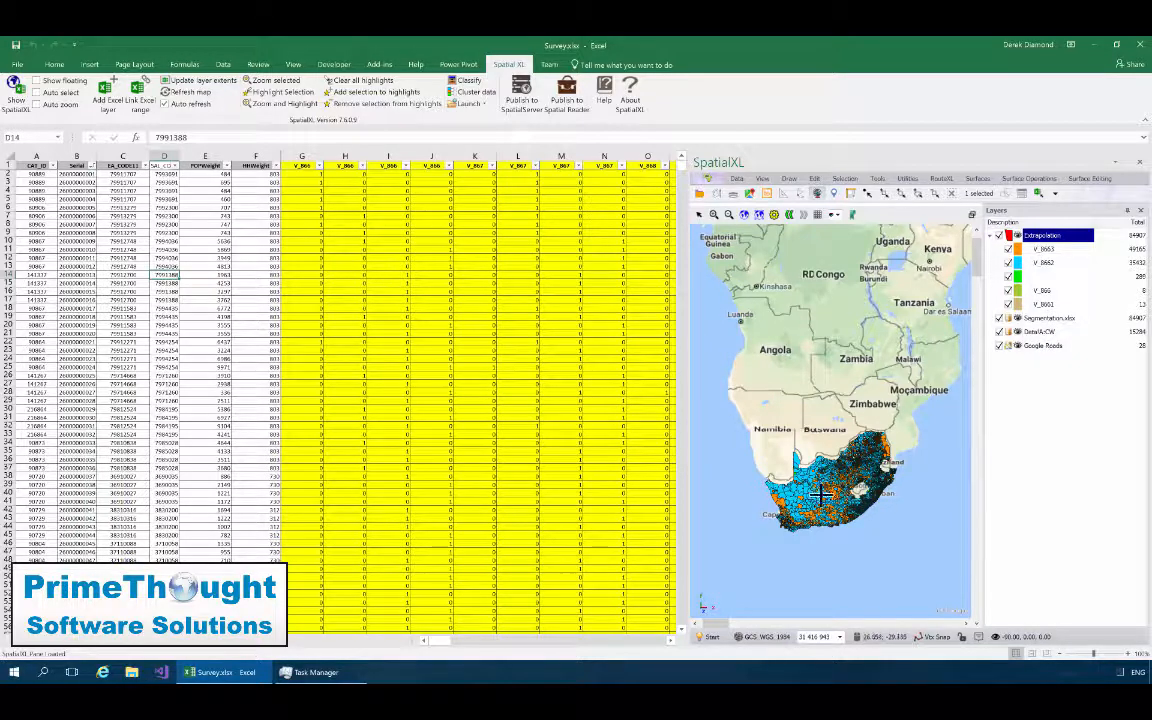
left_click(714, 214)
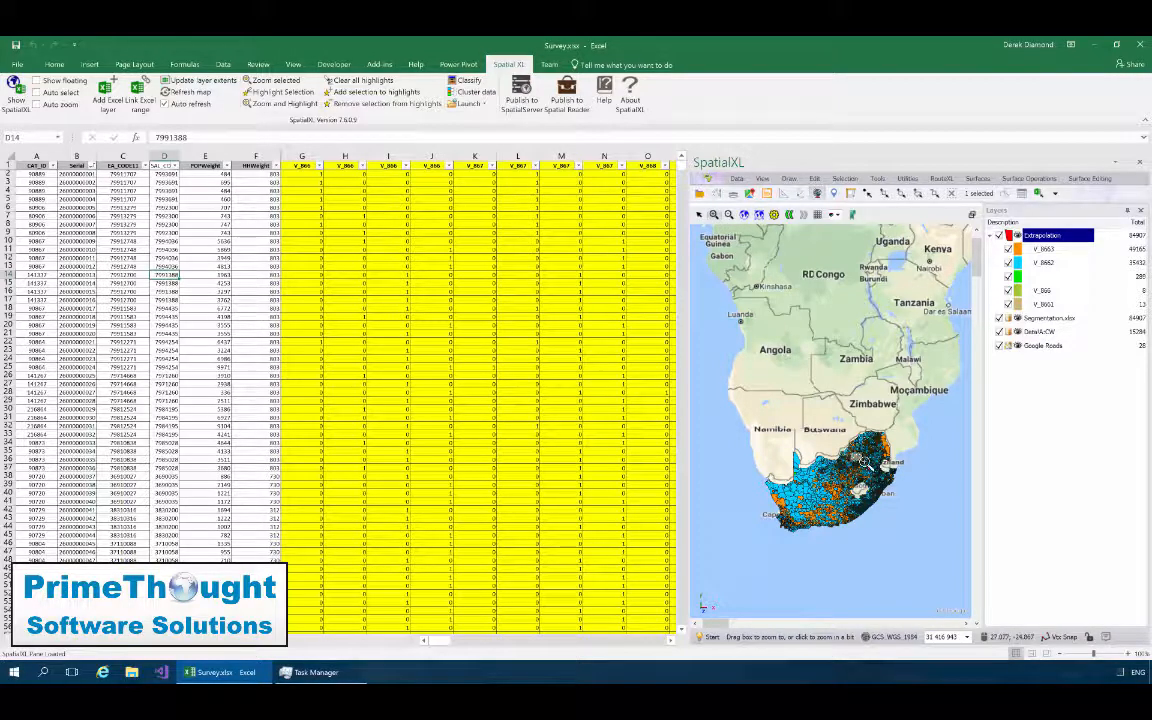
left_click_drag(864, 462, 876, 478)
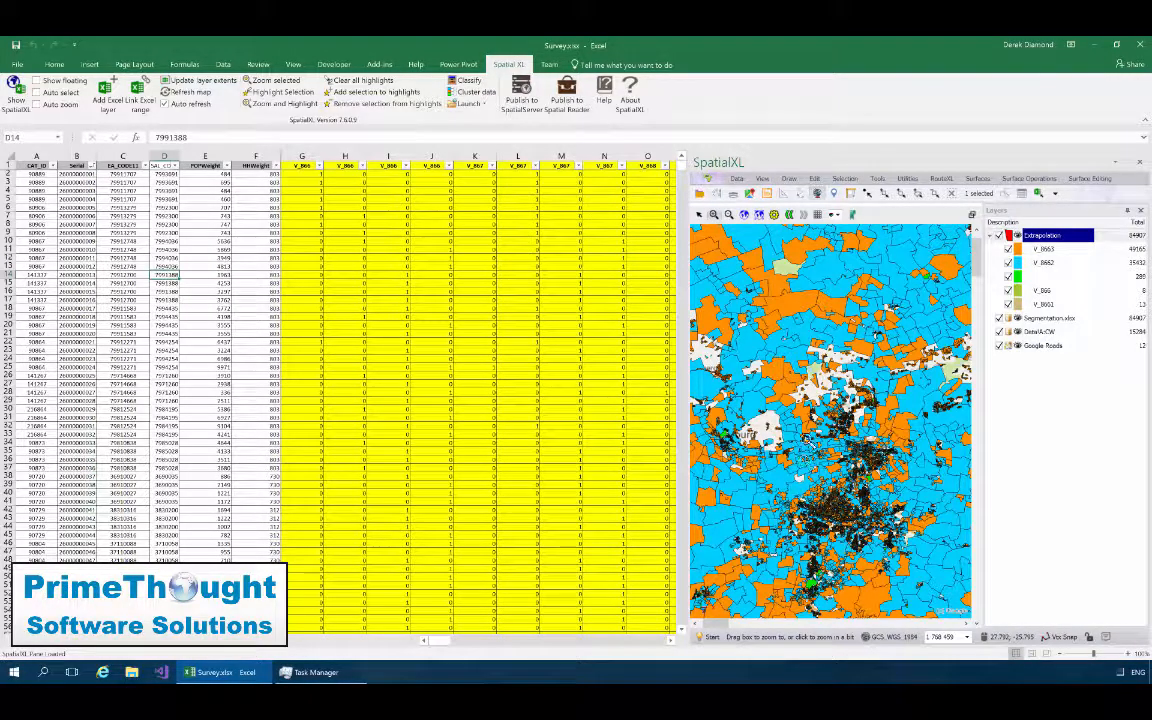